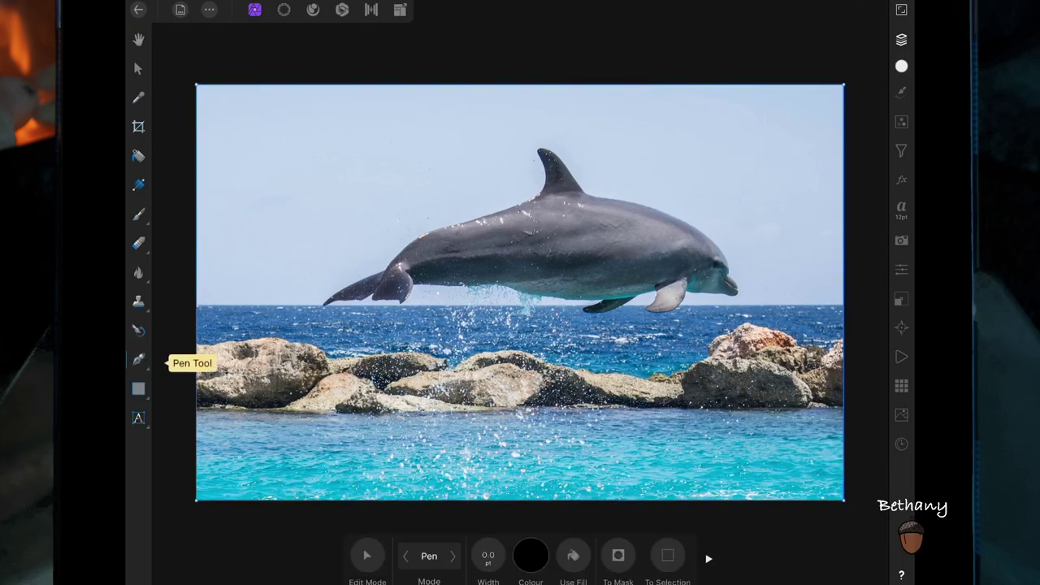
- Set the Pen Tool to Smart mode and start tracing along the dolphin's back
left_click(452, 556)
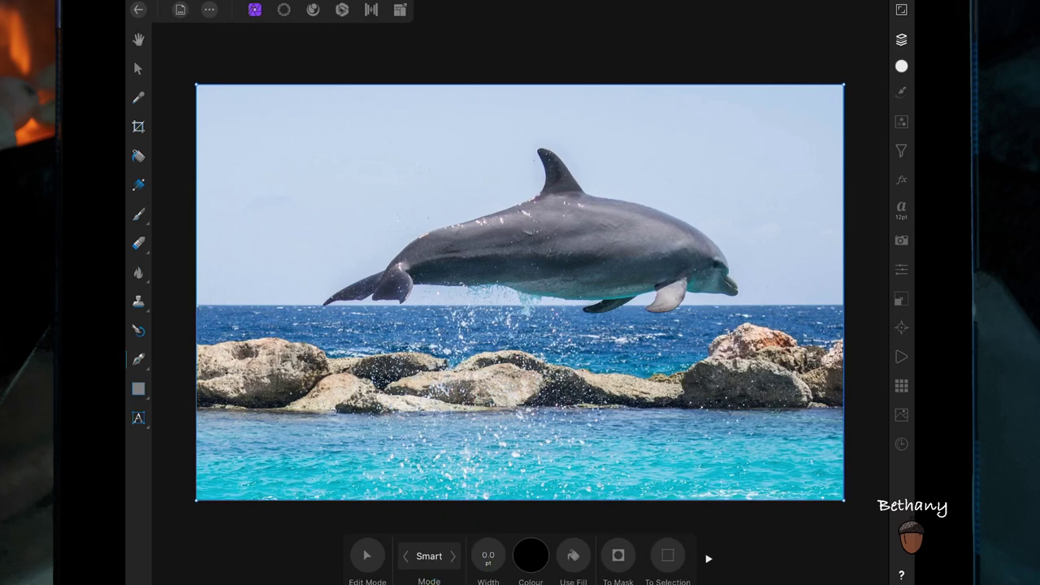
scroll(541, 163, "up", 5)
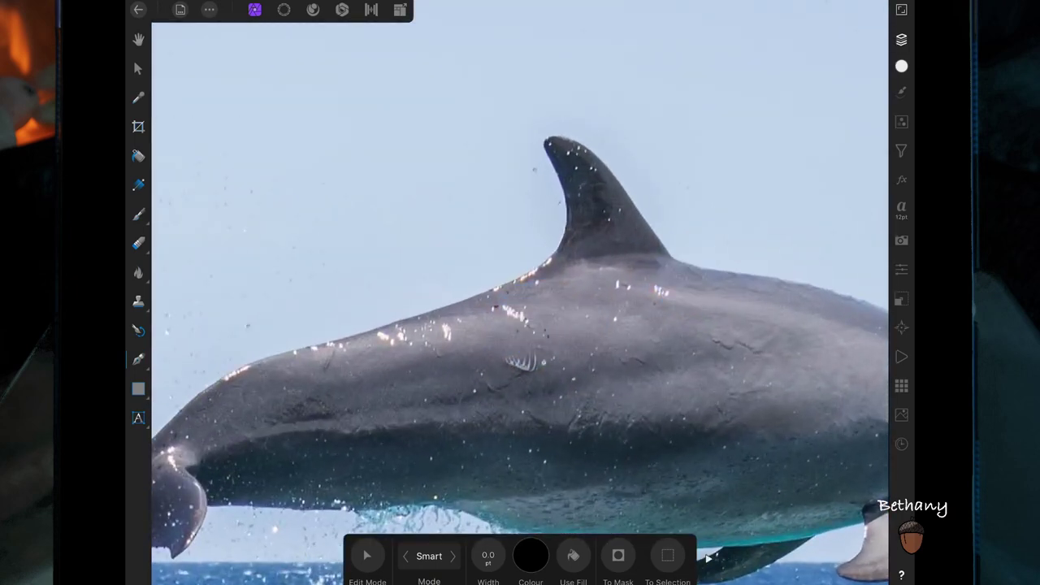
left_click_drag(534, 266, 515, 280)
left_click(430, 302)
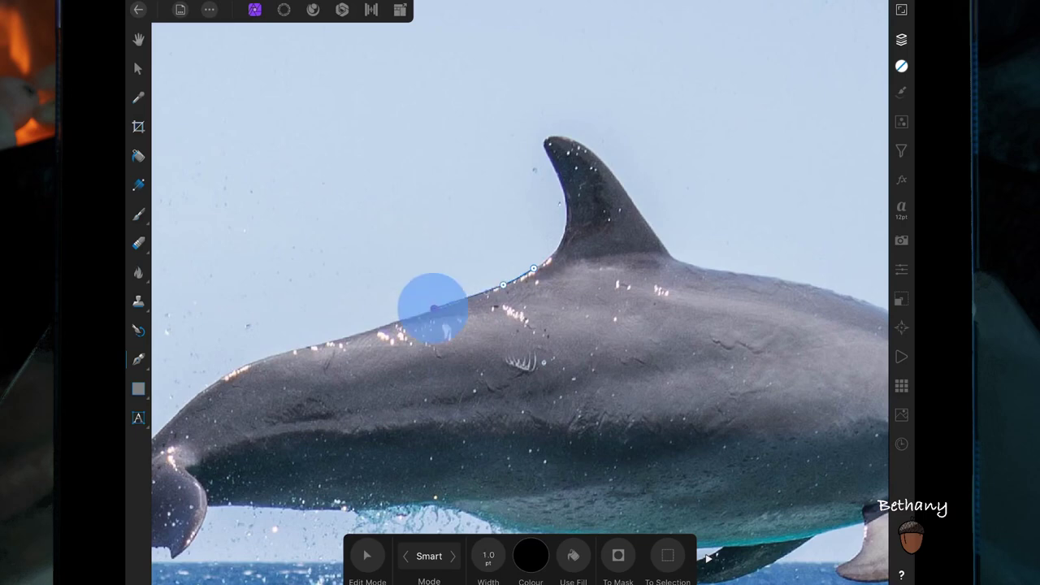
scroll(674, 358, "up", 3)
left_click_drag(330, 413, 186, 499)
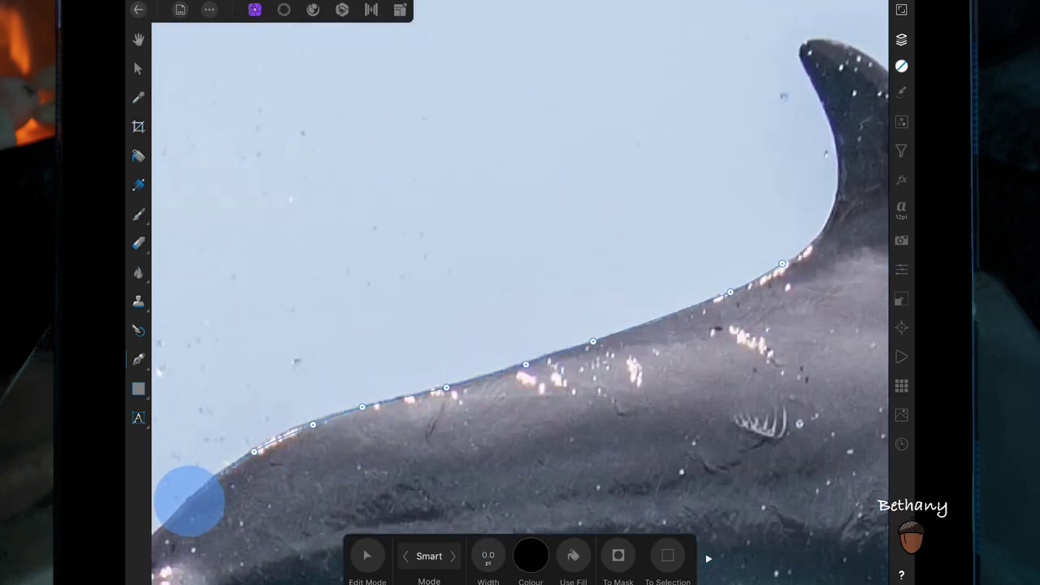
scroll(520, 325, "up", 3)
left_click(307, 454)
- Trace around the dolphin's tail tip, tail underside and fluke edges
scroll(504, 352, "down", 3)
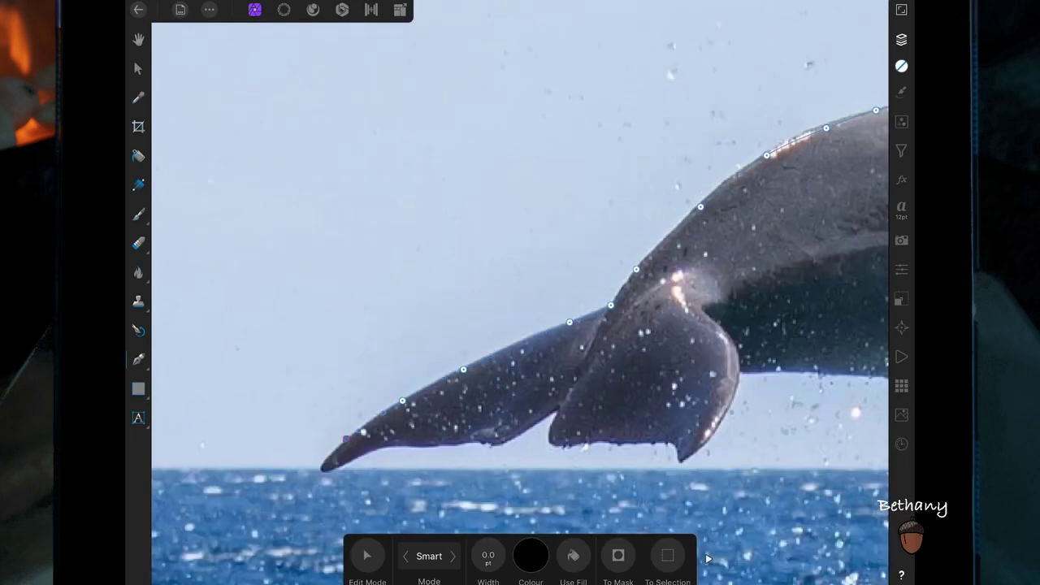
left_click(319, 470)
left_click(383, 445)
left_click(490, 442)
left_click(520, 426)
scroll(569, 439, "up", 5)
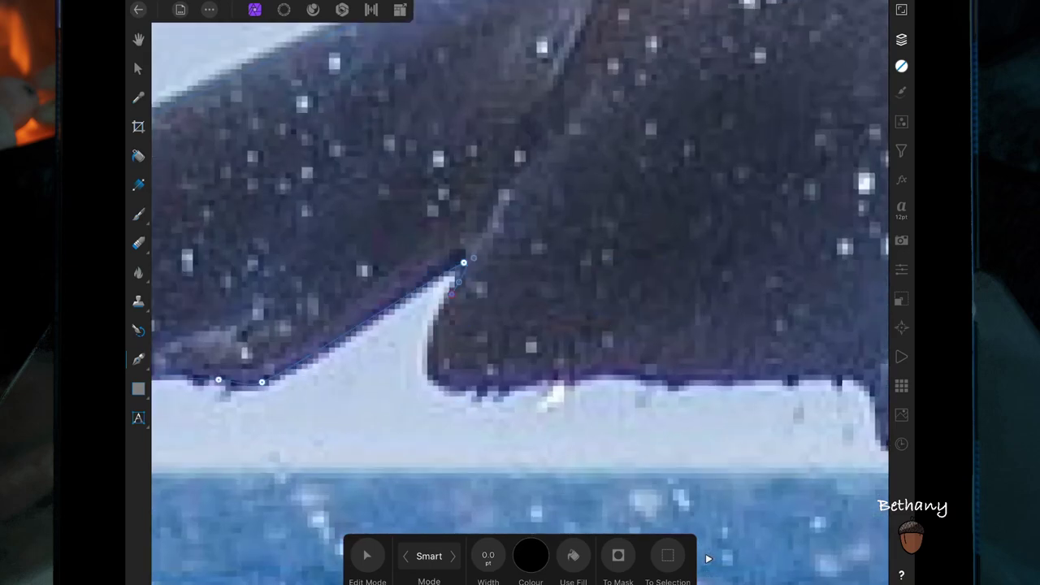
left_click_drag(431, 382, 764, 382)
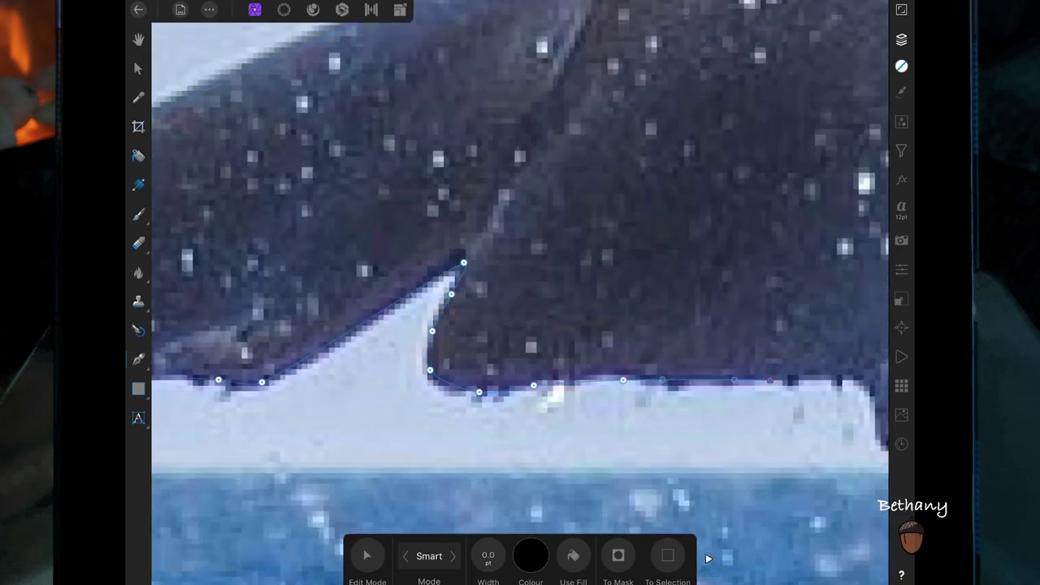
scroll(521, 325, "up", 3)
left_click_drag(640, 328, 836, 203)
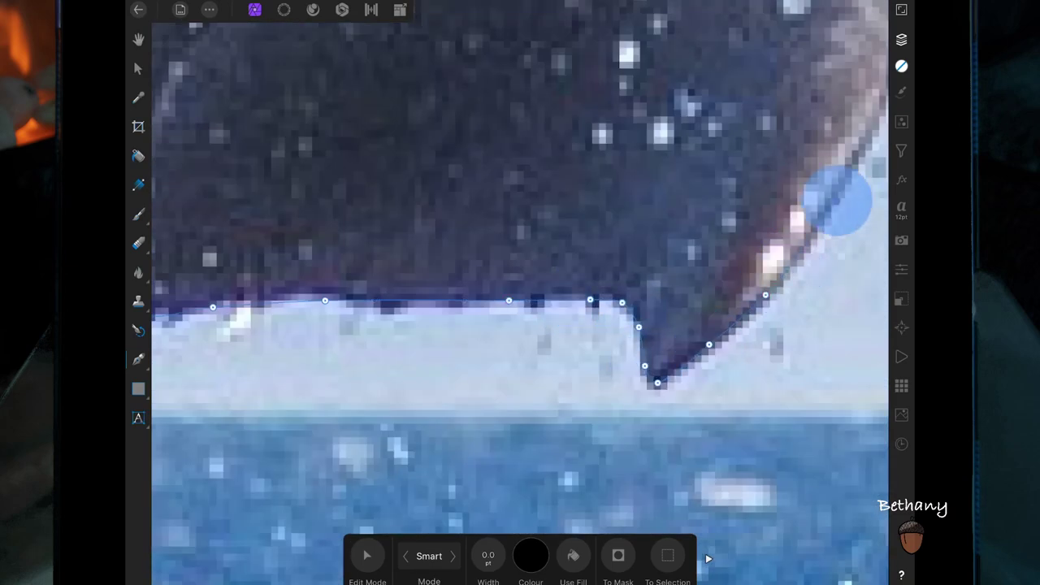
scroll(520, 325, "down", 3)
scroll(521, 325, "up", 3)
left_click_drag(536, 309, 798, 152)
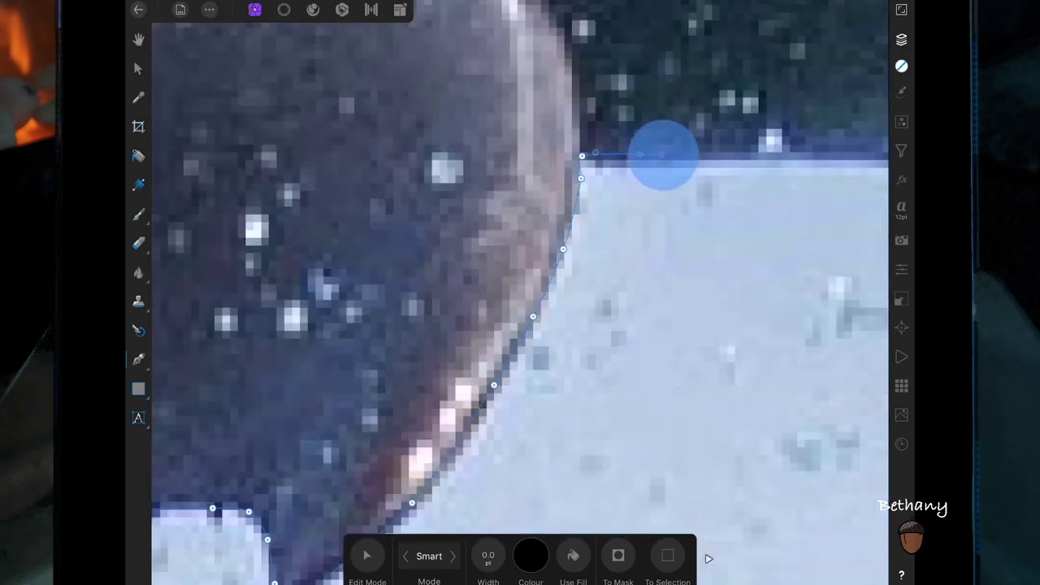
scroll(520, 325, "down", 3)
scroll(520, 325, "down", 3)
scroll(520, 325, "up", 3)
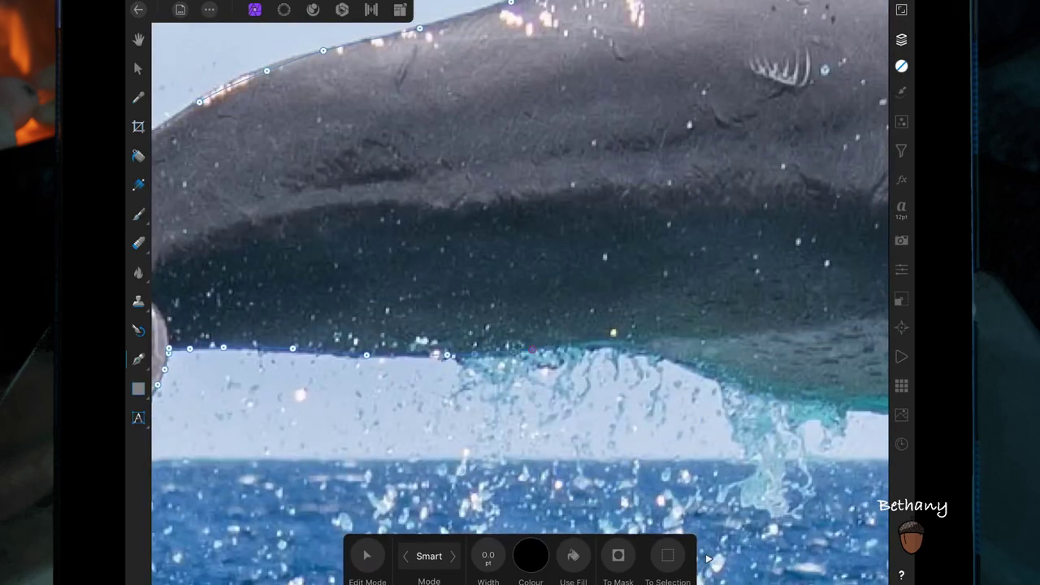
- Continue the outline along the belly at the waterline and around both flippers
left_click_drag(505, 333, 679, 335)
scroll(521, 325, "down", 3)
left_click_drag(786, 374, 817, 376)
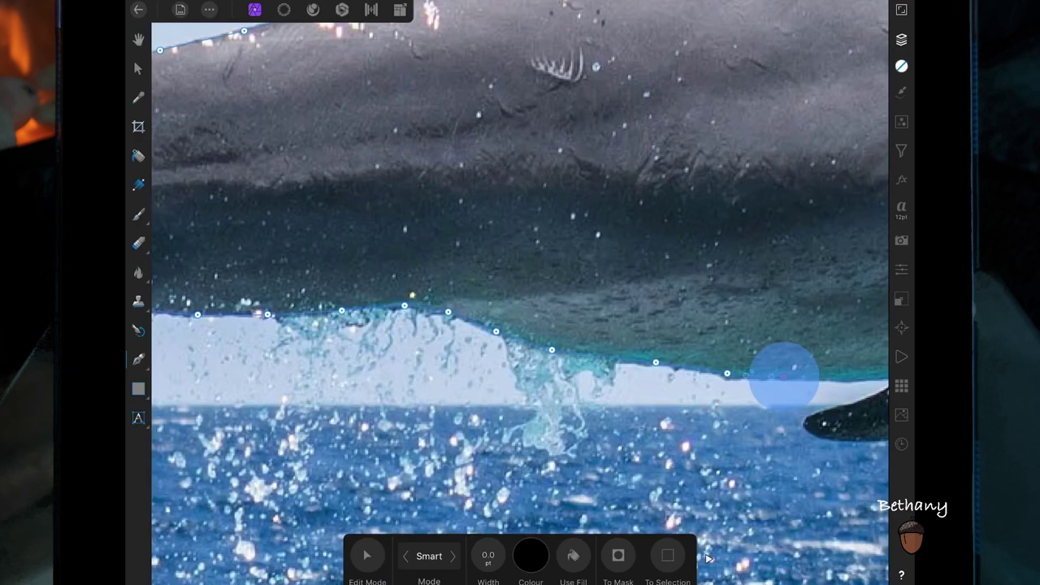
scroll(520, 326, "right", 5)
mouse_move(618, 360)
left_mouse_down()
mouse_move(576, 395)
mouse_move(488, 418)
mouse_move(618, 439)
left_mouse_up()
left_click(712, 411)
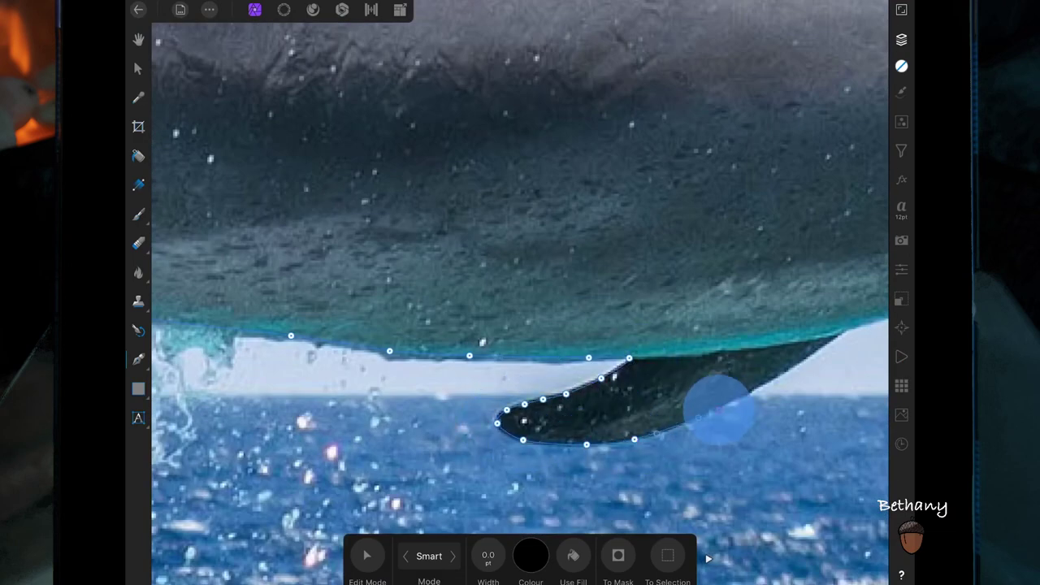
left_click(776, 377)
left_click(831, 338)
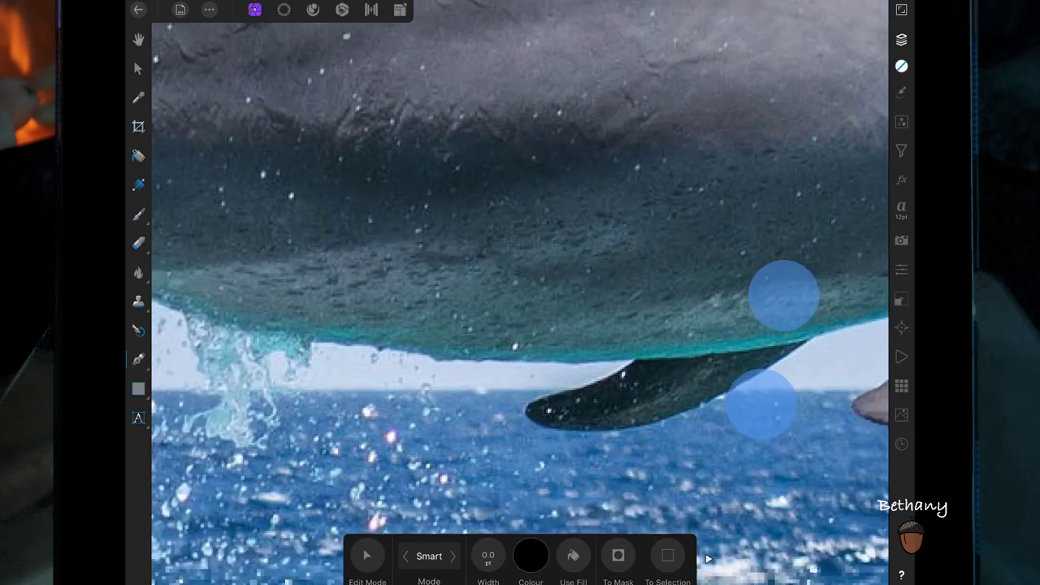
scroll(772, 349, "up", 3)
left_click_drag(603, 344, 741, 362)
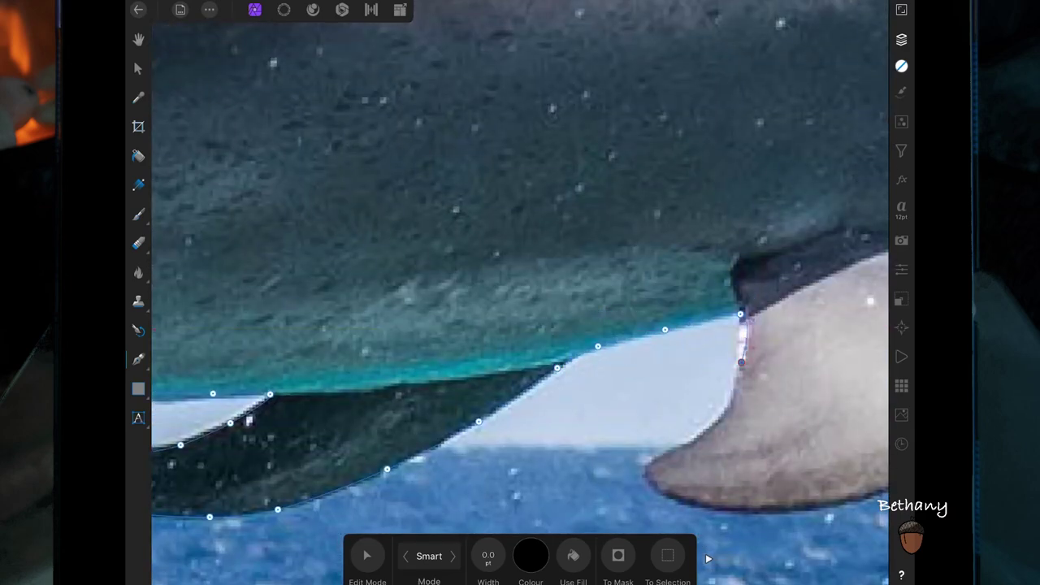
left_click(654, 479)
left_click_drag(654, 479, 850, 502)
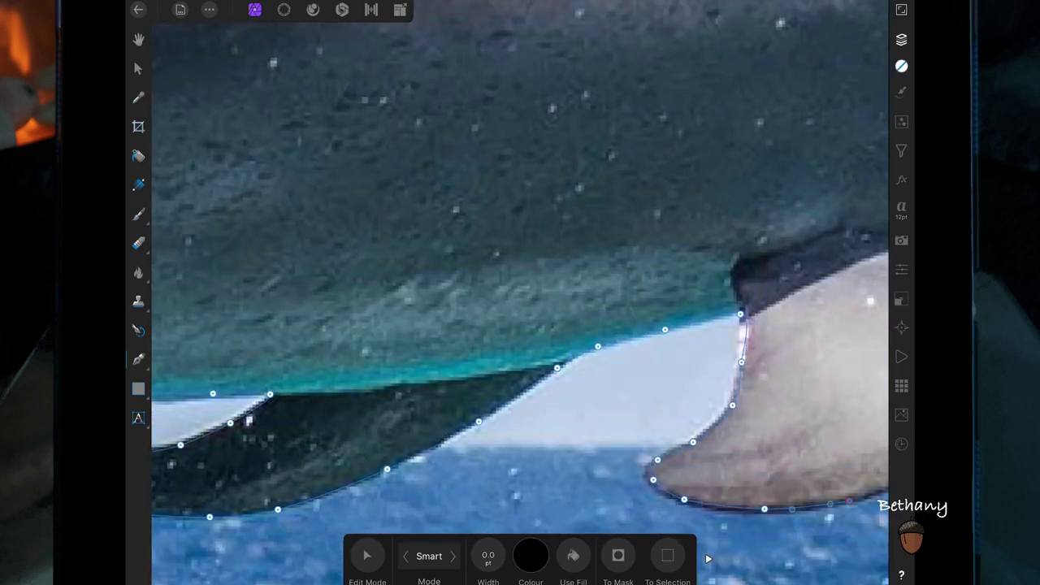
scroll(772, 390, "up", 3)
left_click_drag(455, 413, 591, 268)
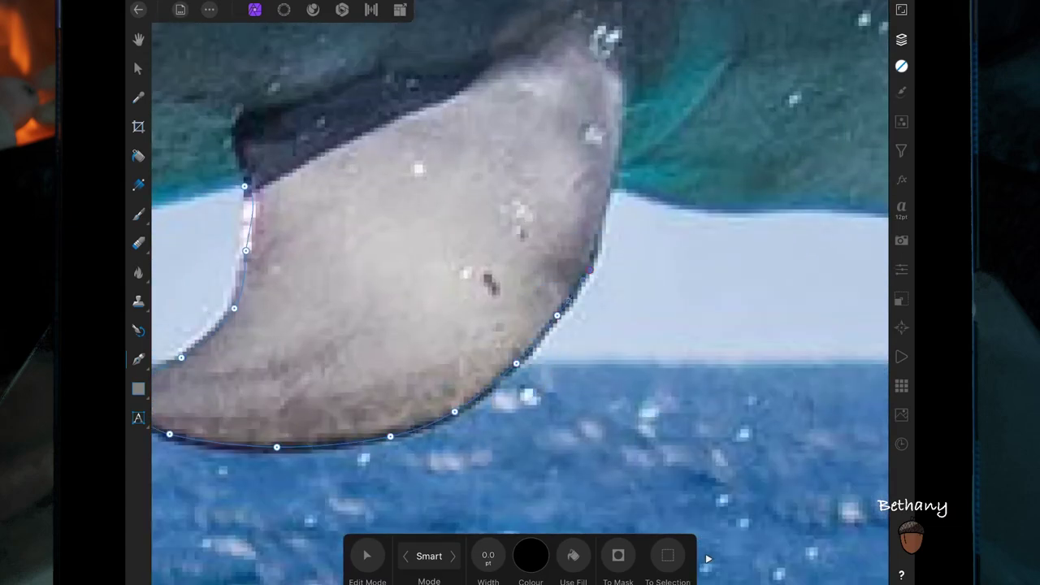
- Trace the snout underside, the back and dorsal fin, closing the dolphin outline
scroll(520, 292, "down", 5)
scroll(520, 292, "up", 3)
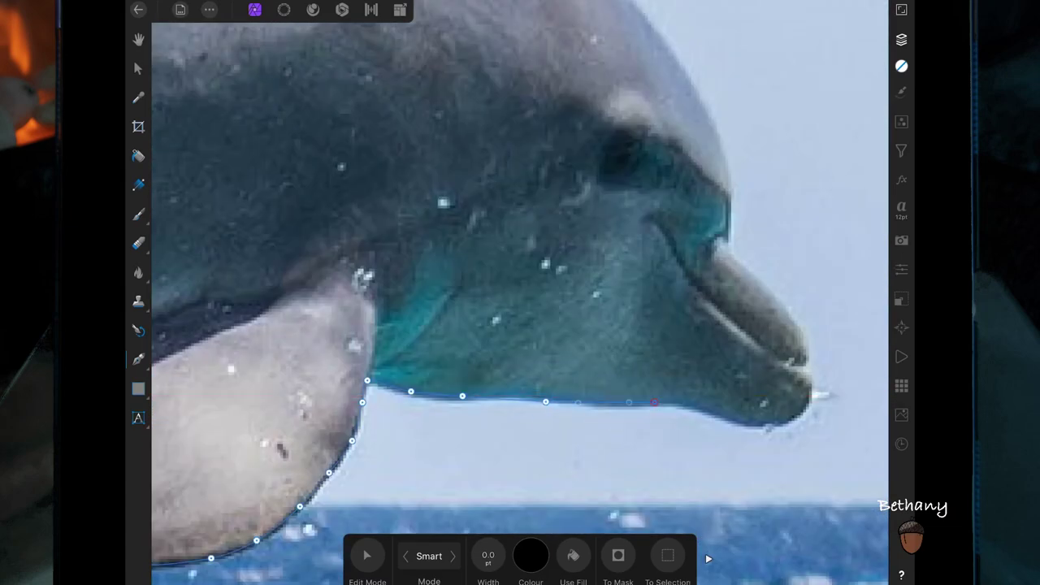
left_click_drag(808, 390, 732, 248)
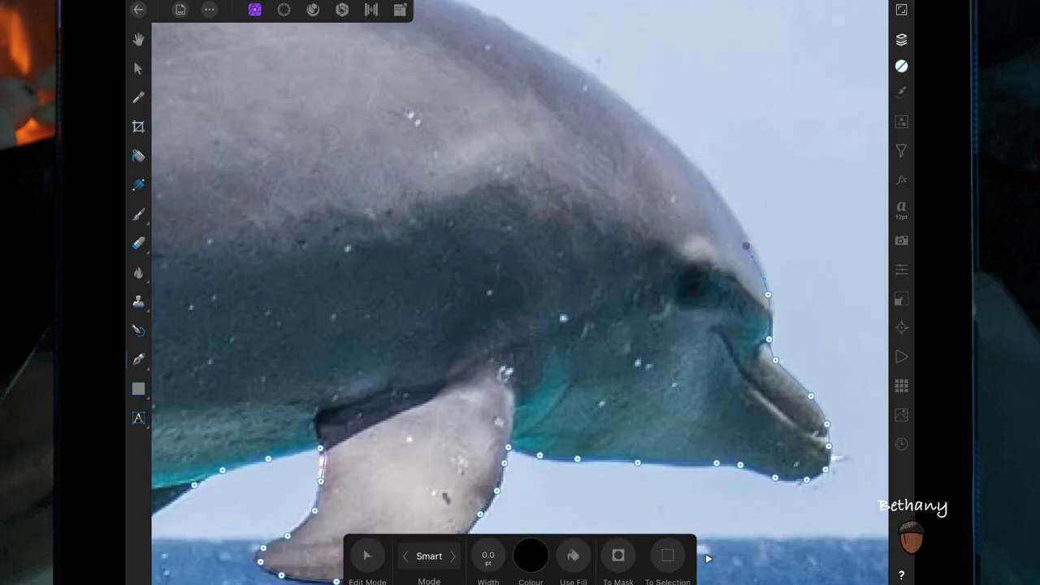
scroll(520, 292, "up", 2)
mouse_move(711, 335)
left_mouse_down()
mouse_move(567, 253)
mouse_move(458, 224)
mouse_move(301, 203)
left_mouse_up()
scroll(357, 323, "up", 5)
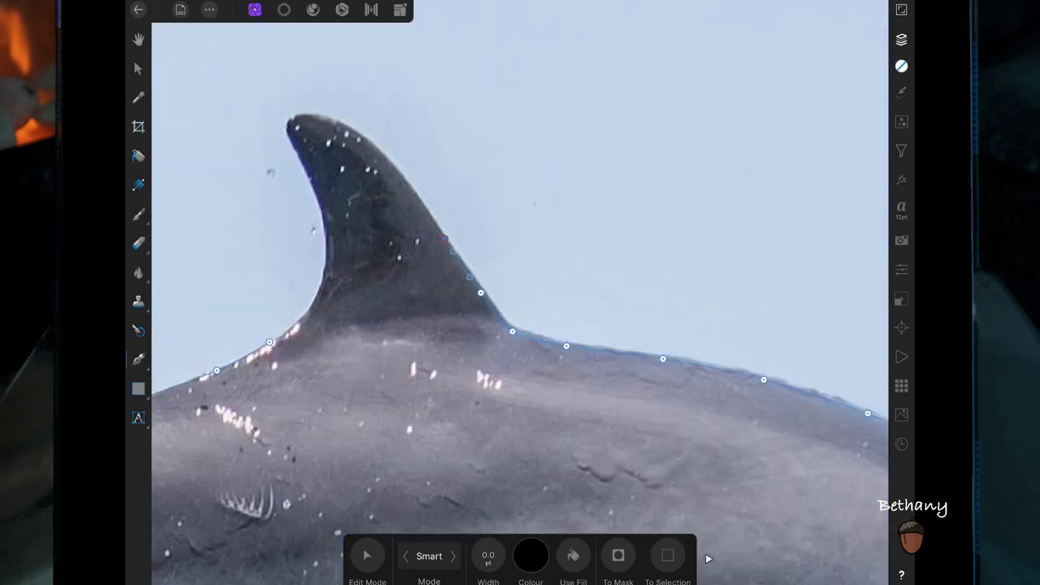
mouse_move(297, 126)
left_mouse_down()
mouse_move(323, 288)
mouse_move(277, 341)
left_mouse_up()
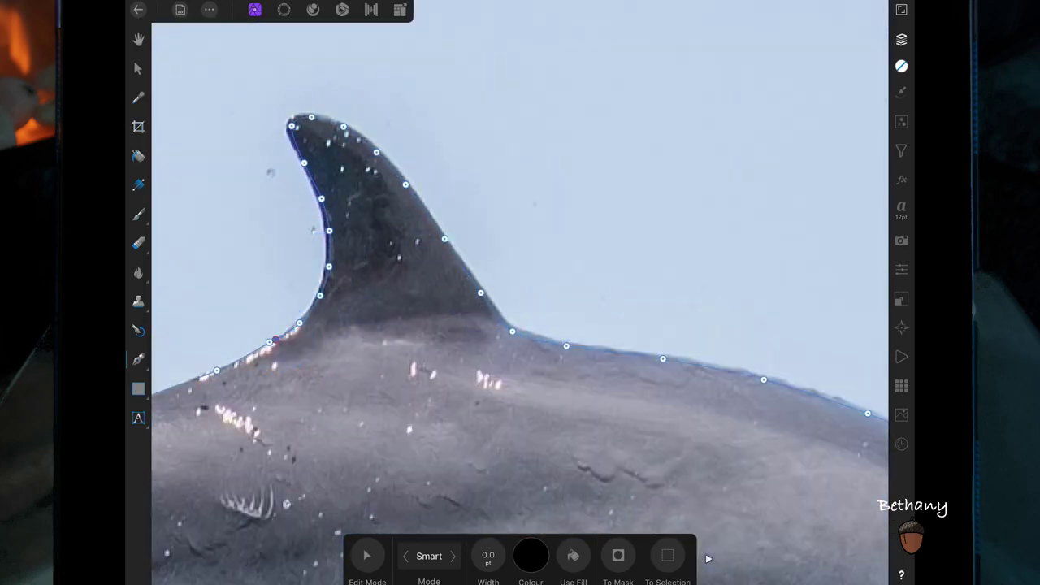
scroll(559, 307, "up", 2)
scroll(560, 307, "down", 3)
scroll(600, 348, "down", 2)
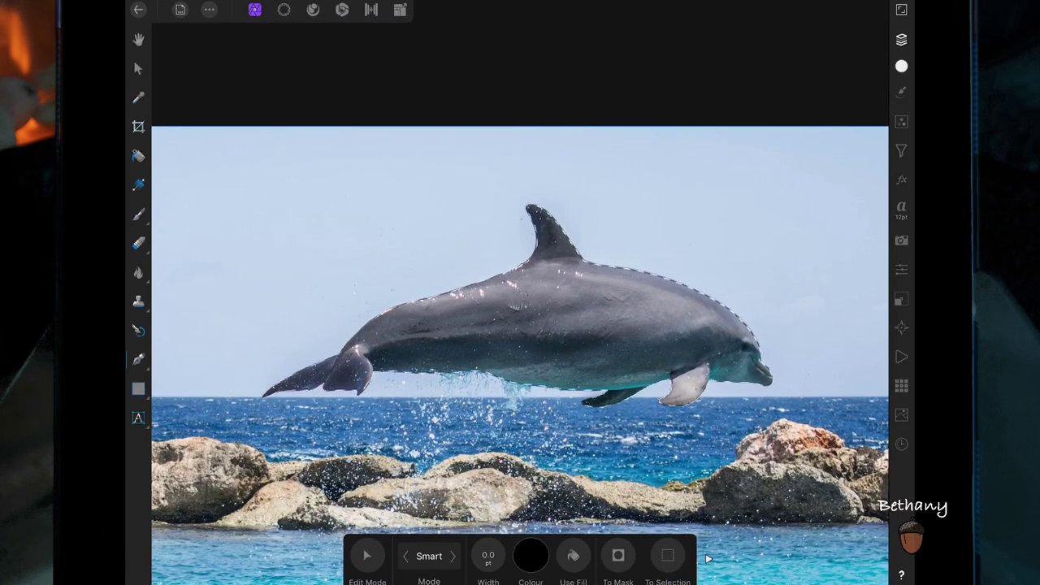
- Add a Mask Layer from the dolphin selection in the Layers panel
left_click(901, 39)
left_click(830, 36)
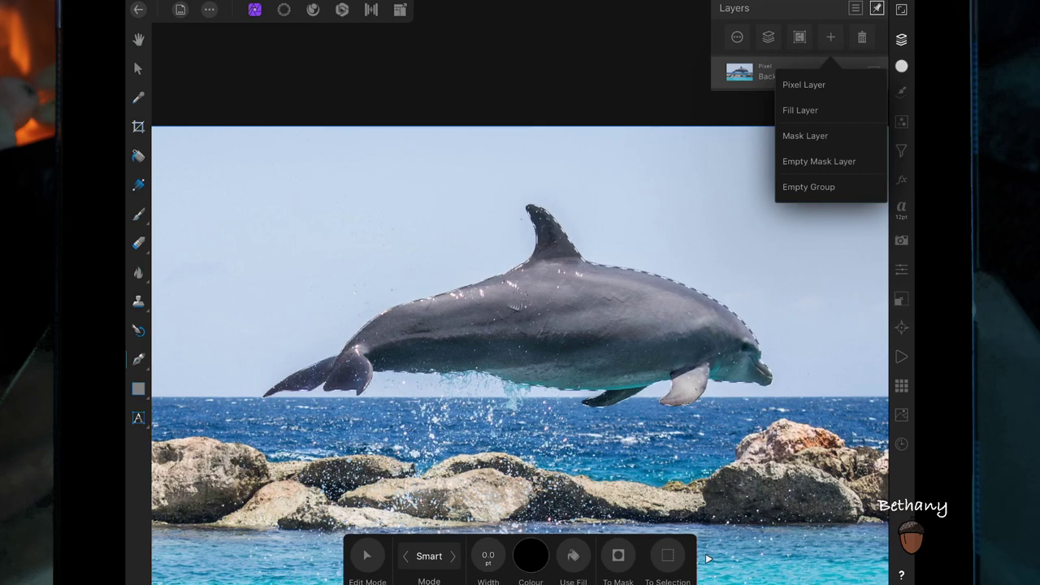
left_click(846, 136)
left_click(670, 354)
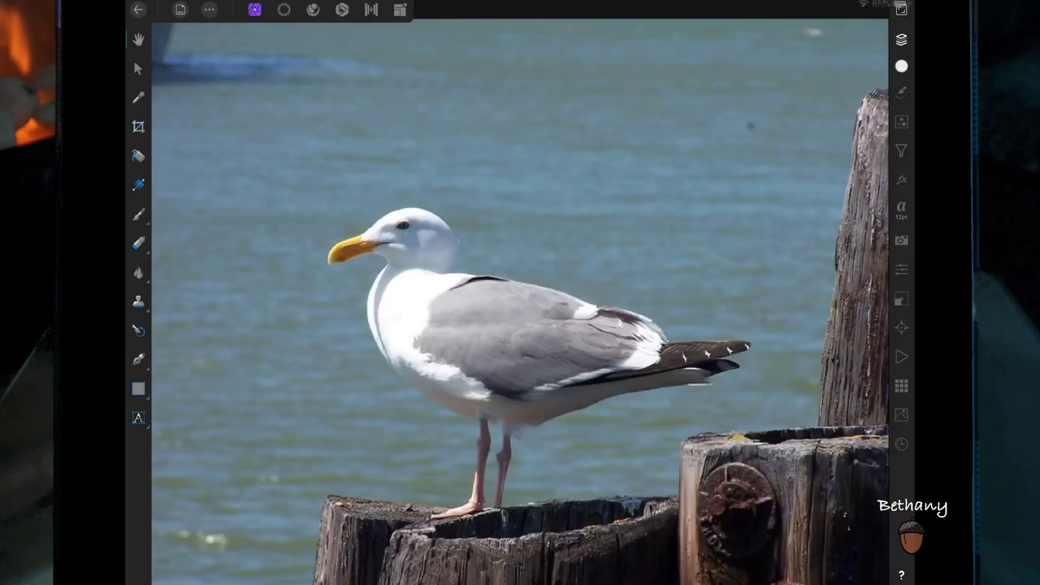
- Start the gull path with the Pen, tracing from the beak tip around the head
left_click(138, 358)
scroll(516, 358, "up", 5)
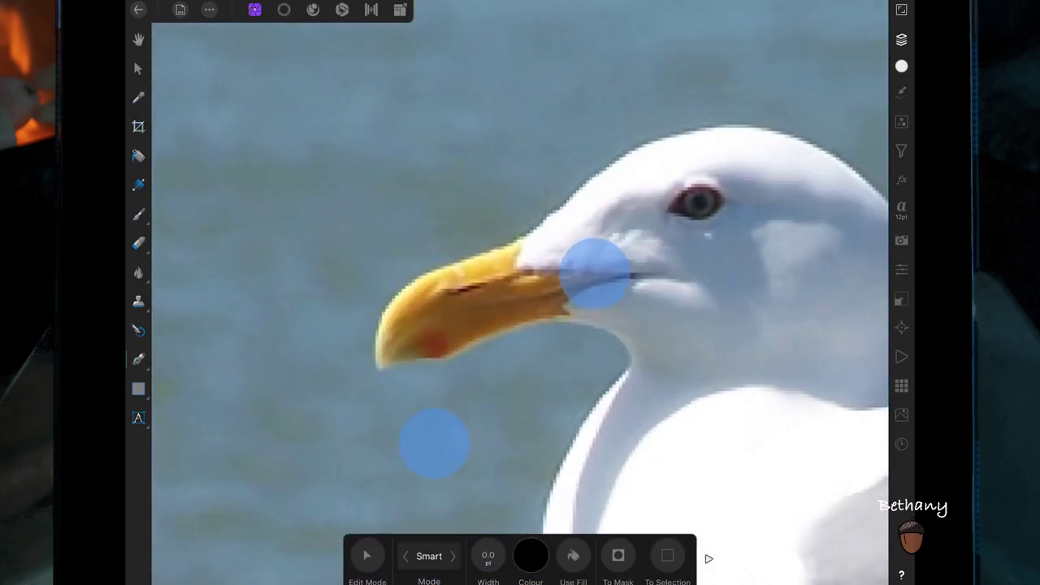
left_click_drag(376, 360, 371, 335)
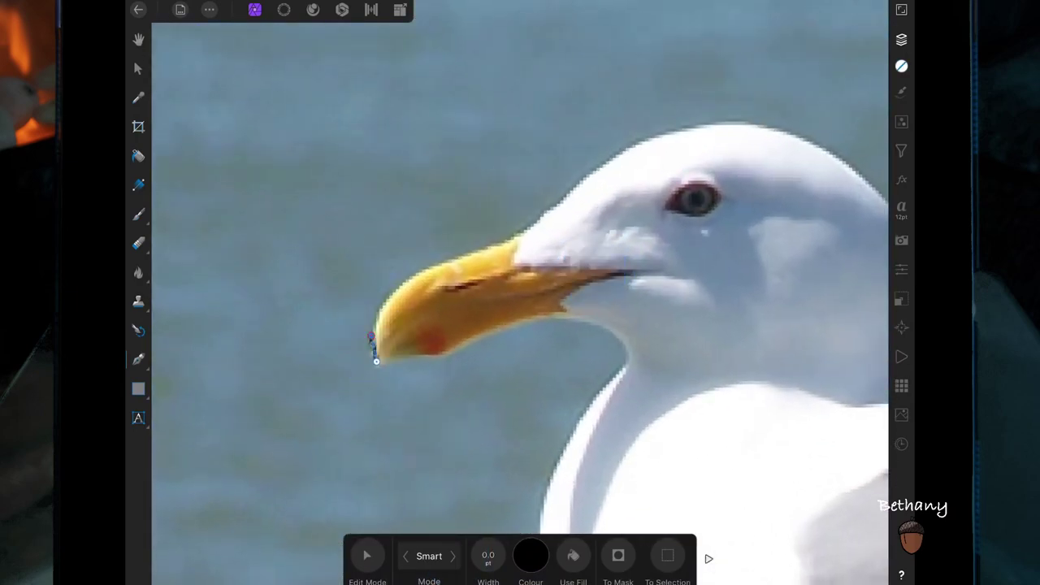
left_click(393, 294)
left_click(430, 262)
left_click(592, 170)
left_click(690, 130)
scroll(443, 93, "right", 5)
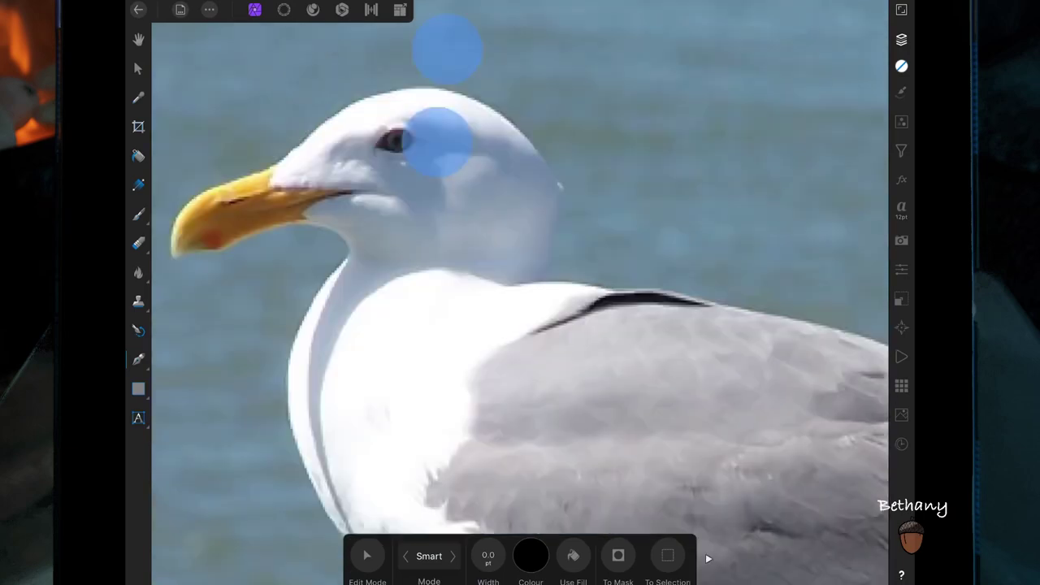
scroll(443, 94, "right", 2)
scroll(520, 293, "up", 5)
- Trace the gull's back and the wing edge past the white wing patch
left_click(759, 306)
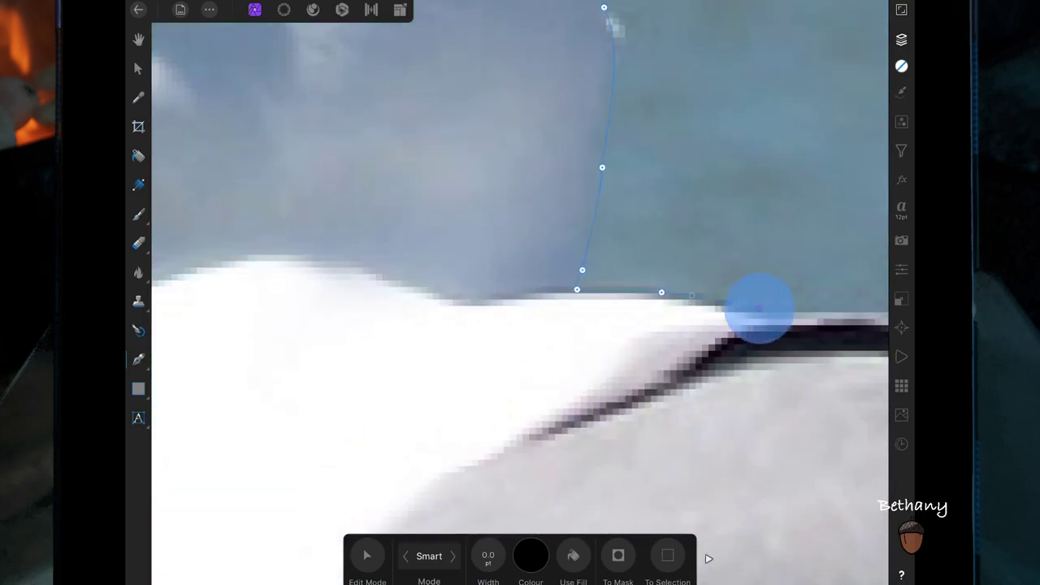
scroll(520, 292, "down", 2)
scroll(520, 292, "right", 5)
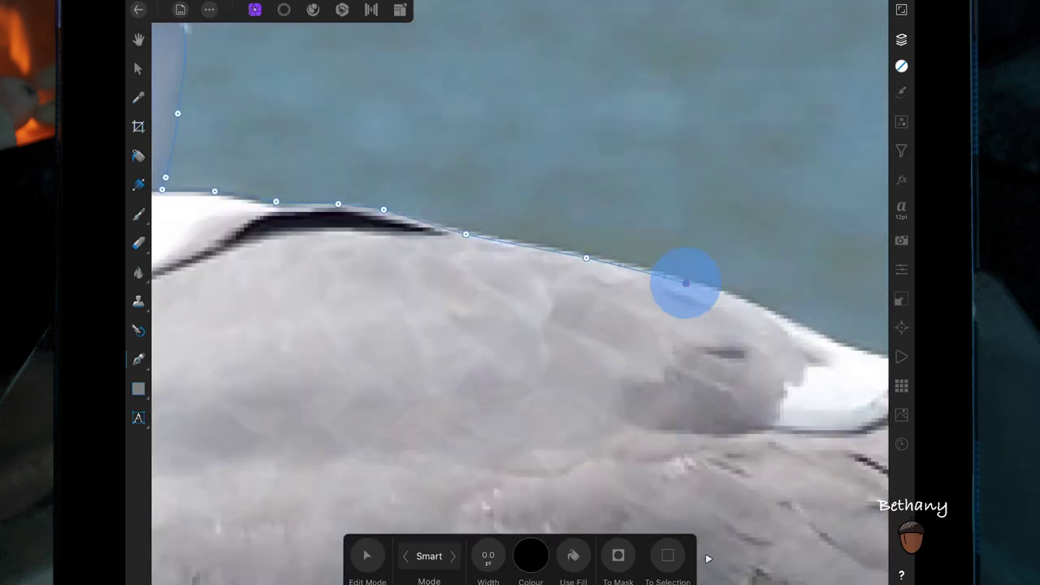
left_click(685, 281)
scroll(520, 292, "up", 3)
left_click(643, 322)
left_click(699, 336)
left_click(771, 363)
left_click(806, 394)
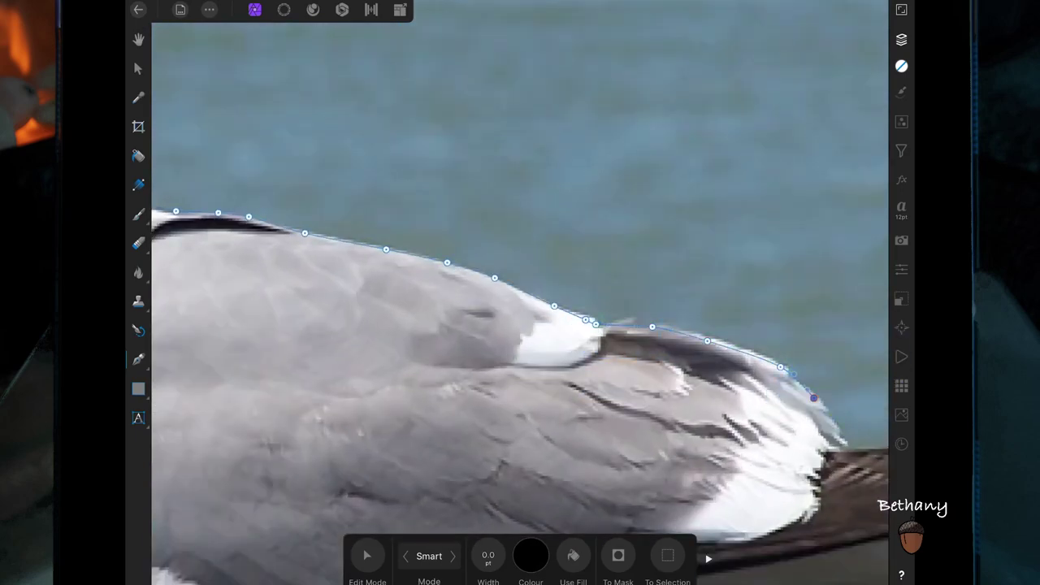
left_click(837, 438)
- Outline the wing tip and the underside of the wing
scroll(520, 293, "down", 3)
left_click(840, 273)
scroll(520, 293, "right", 4)
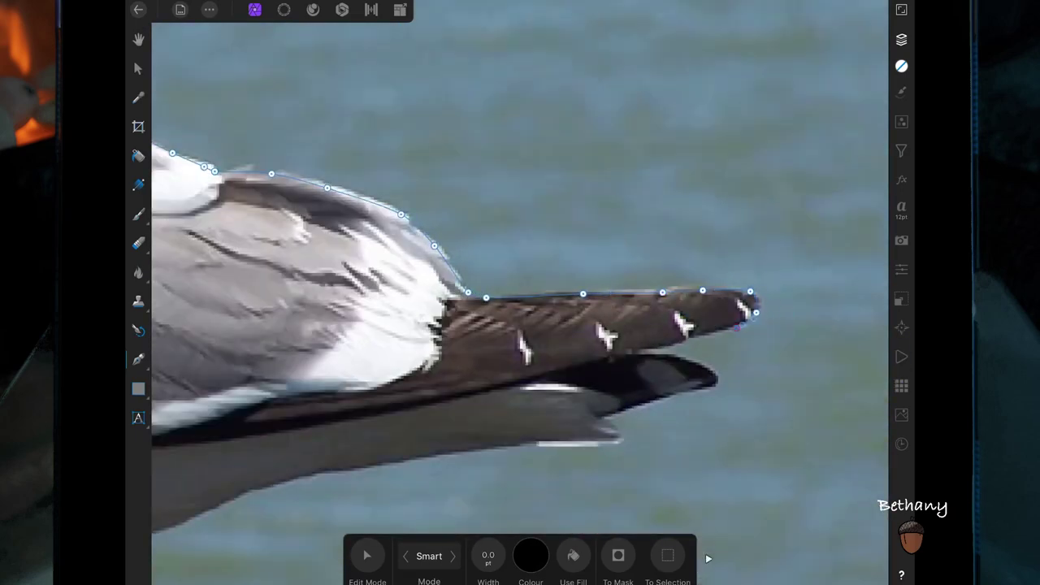
left_click(695, 375)
left_click(616, 438)
left_click(539, 441)
left_click(262, 481)
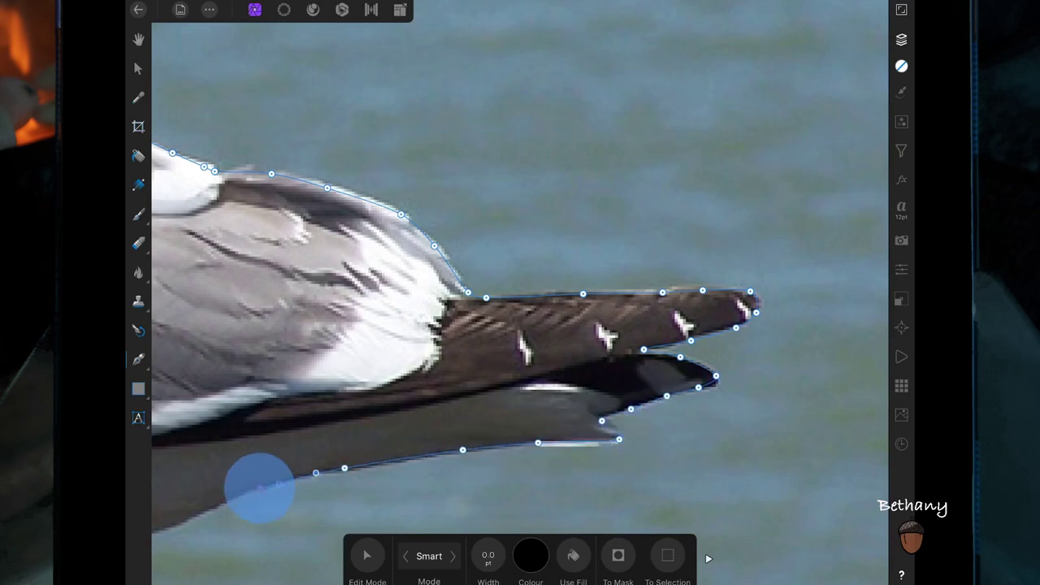
scroll(520, 293, "left", 5)
- Trace from the belly down around the gull's back and front legs
left_click(377, 395)
scroll(520, 293, "down", 5)
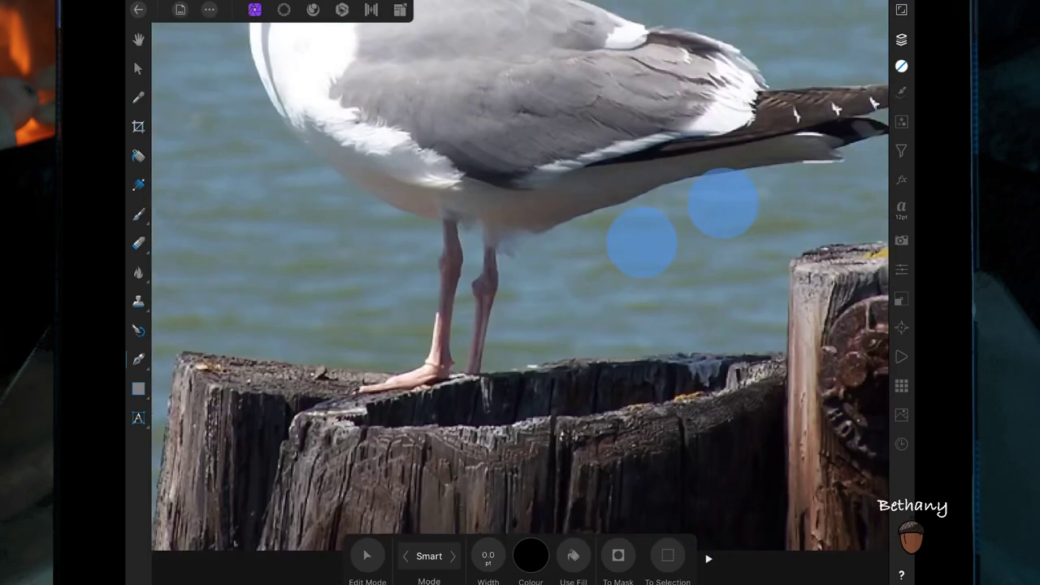
left_click(464, 208)
left_click(444, 319)
left_click(434, 172)
left_click(440, 138)
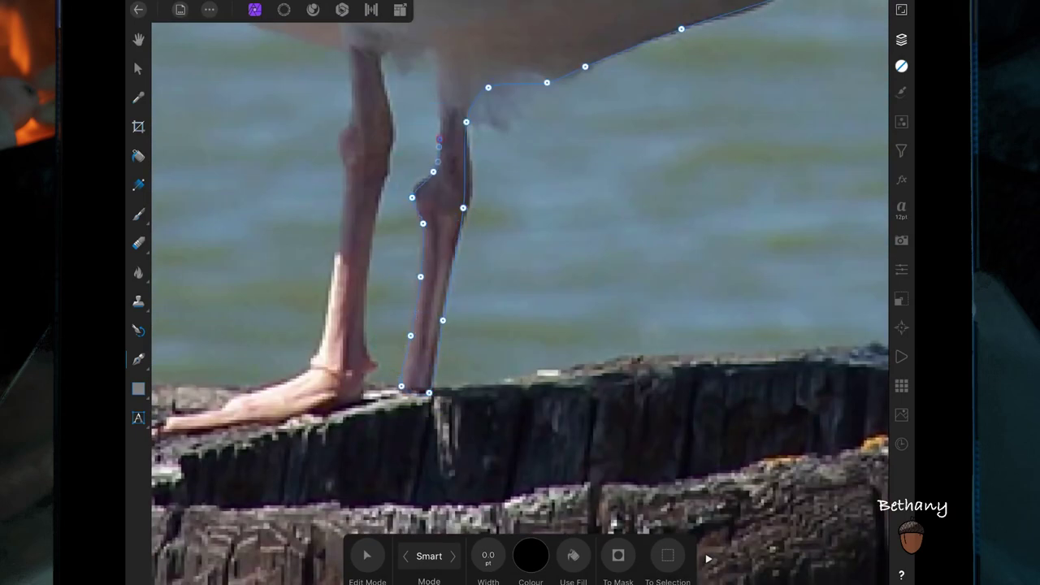
left_click(384, 109)
left_click(381, 172)
left_click(369, 234)
left_click(361, 326)
left_click(364, 373)
scroll(520, 292, "down", 3)
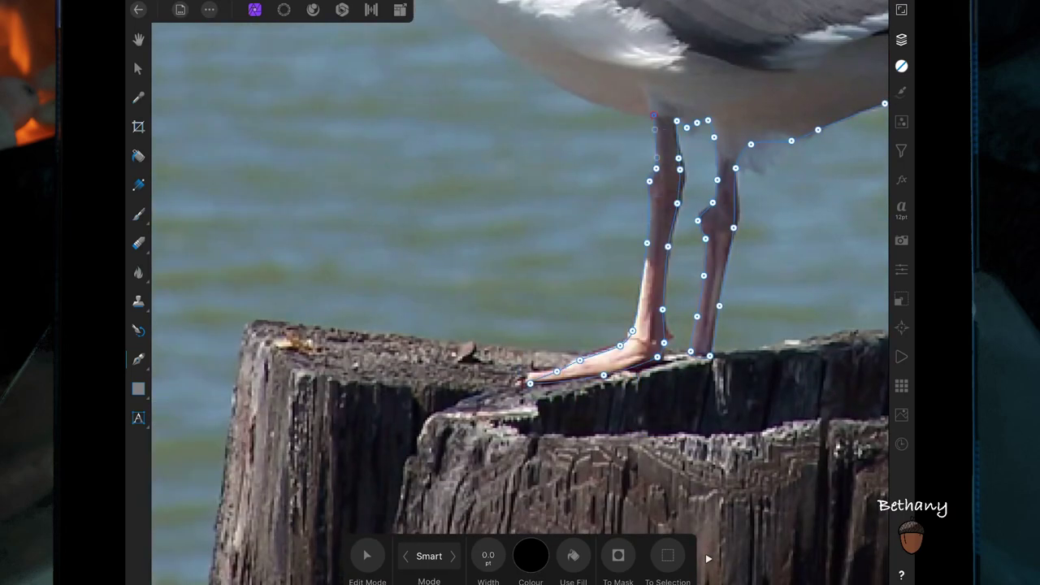
scroll(642, 122, "up", 5)
scroll(520, 293, "down", 3)
- Trace up the breast and under the beak, closing the path into a selection
left_click(590, 268)
left_click(552, 197)
left_click(539, 132)
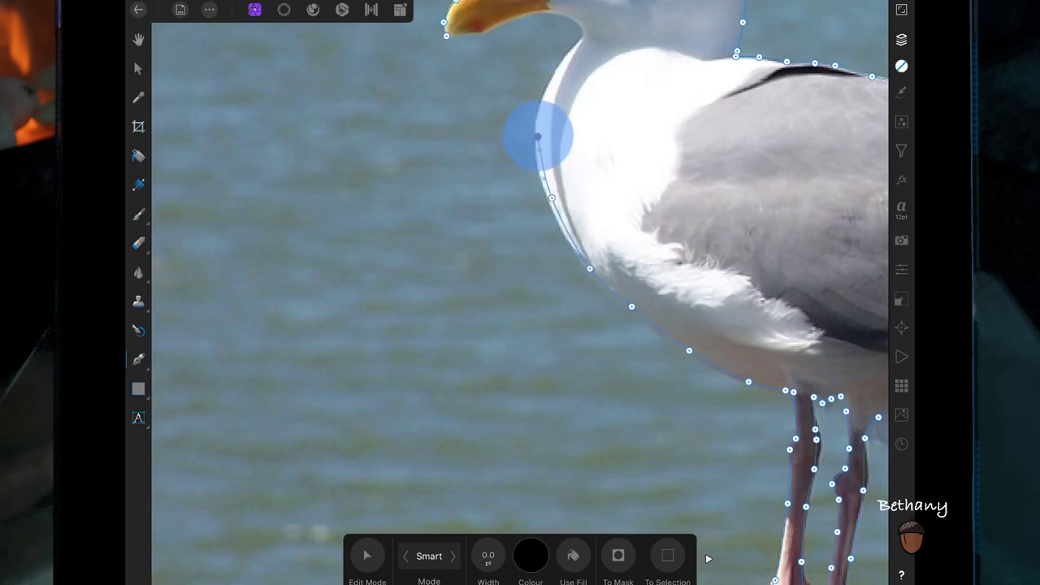
left_click(550, 86)
left_click(584, 39)
scroll(520, 292, "up", 5)
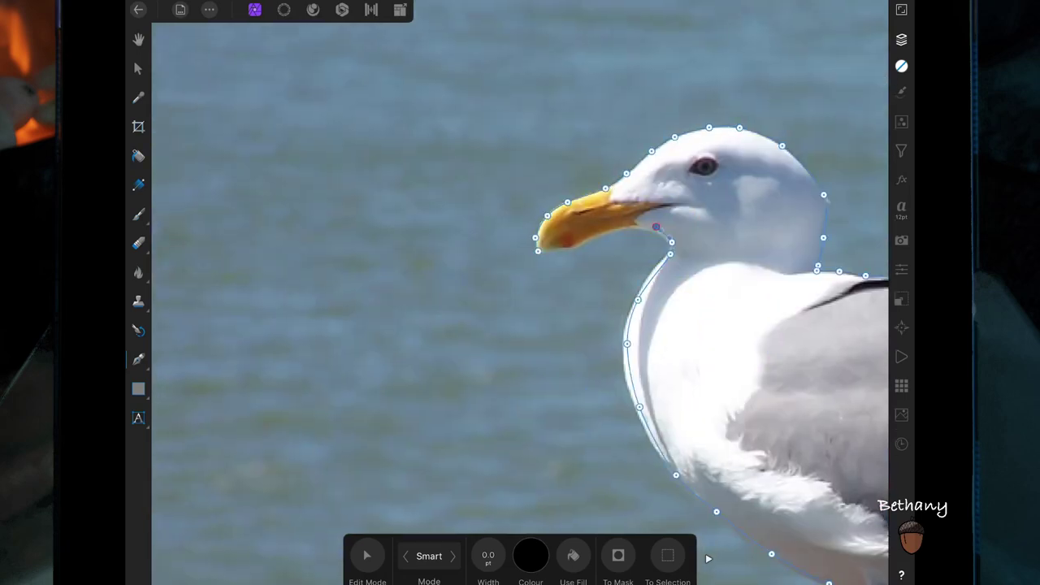
left_click(624, 226)
left_click(593, 234)
left_click(574, 246)
left_click(538, 251)
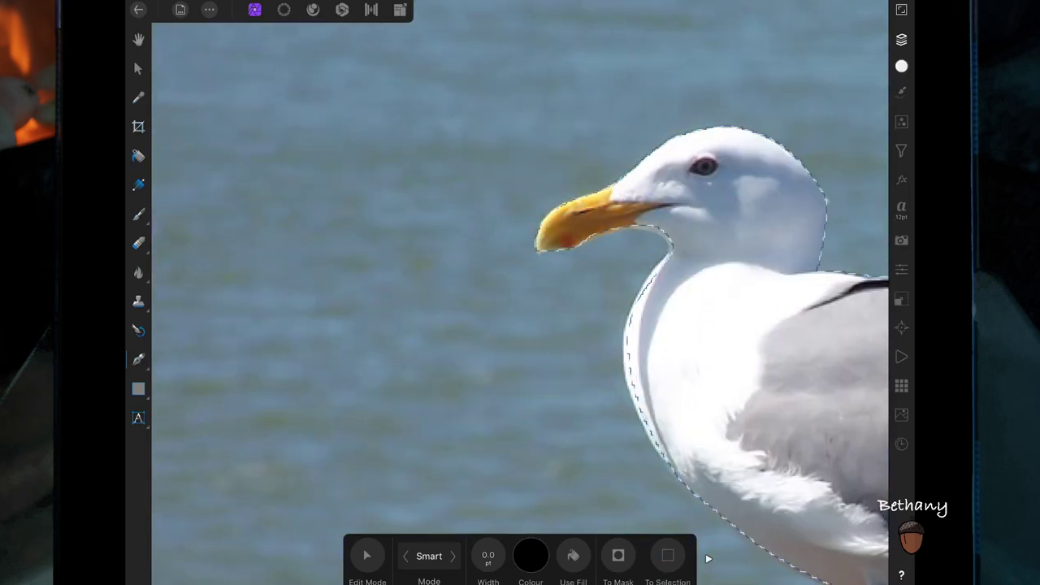
scroll(520, 293, "down", 5)
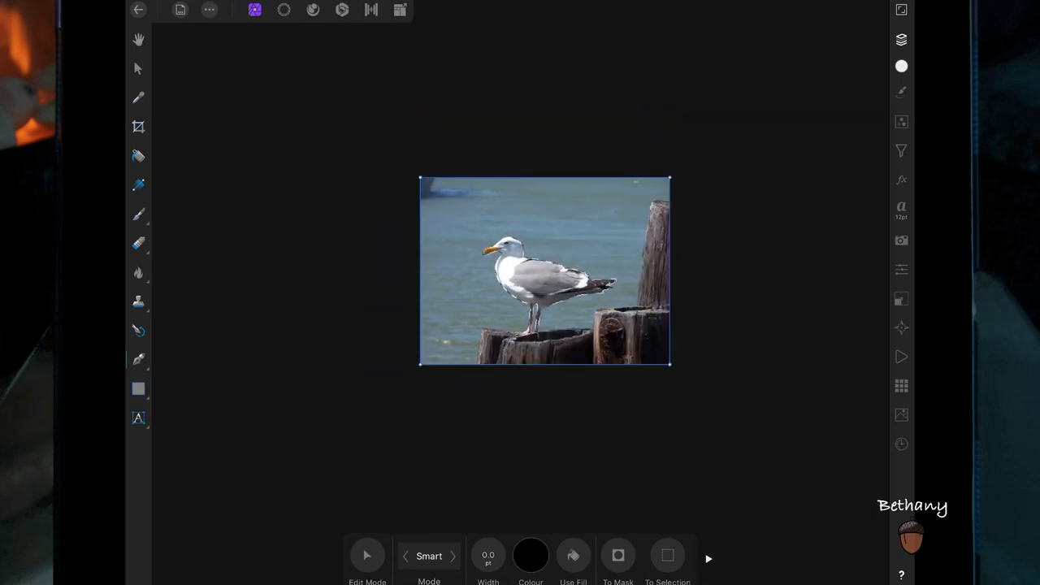
- Add a Mask to the gull layer so only the seagull remains
left_click(901, 39)
left_click(830, 36)
left_click(806, 135)
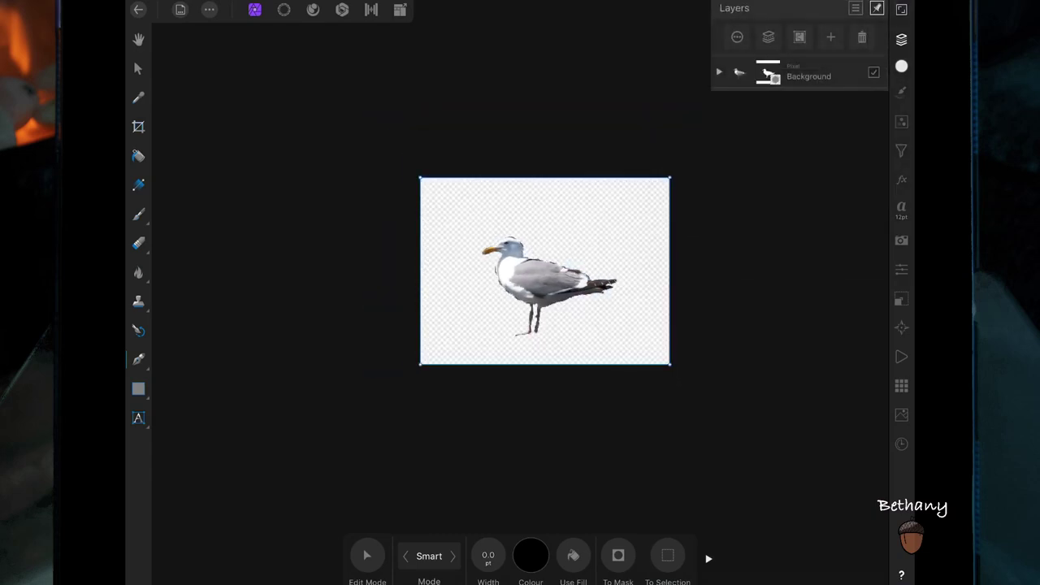
scroll(574, 285, "up", 5)
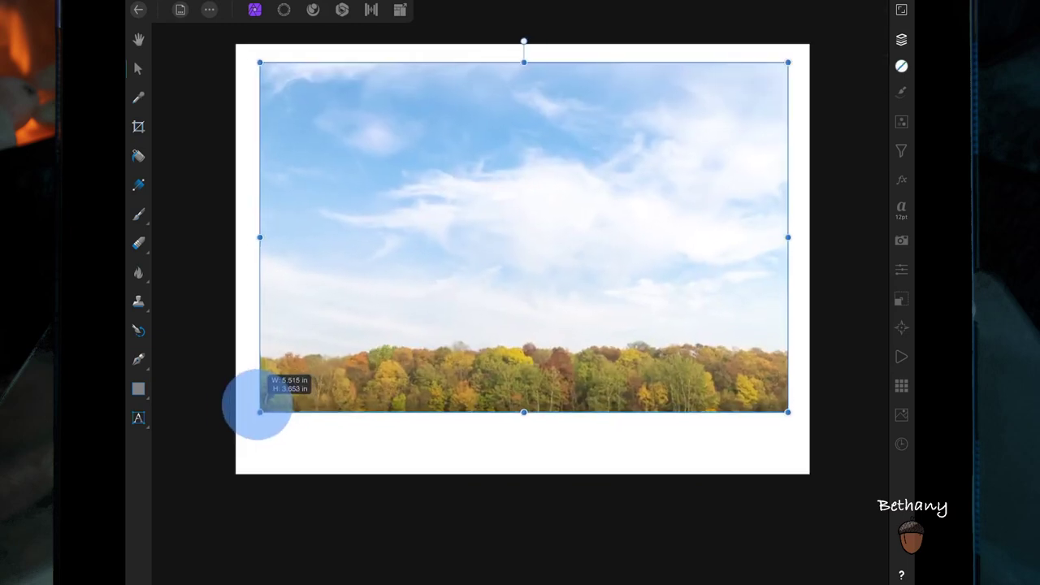
- Enlarge the sky photo across the canvas top and raise its bottom edge
left_click_drag(259, 412, 235, 427)
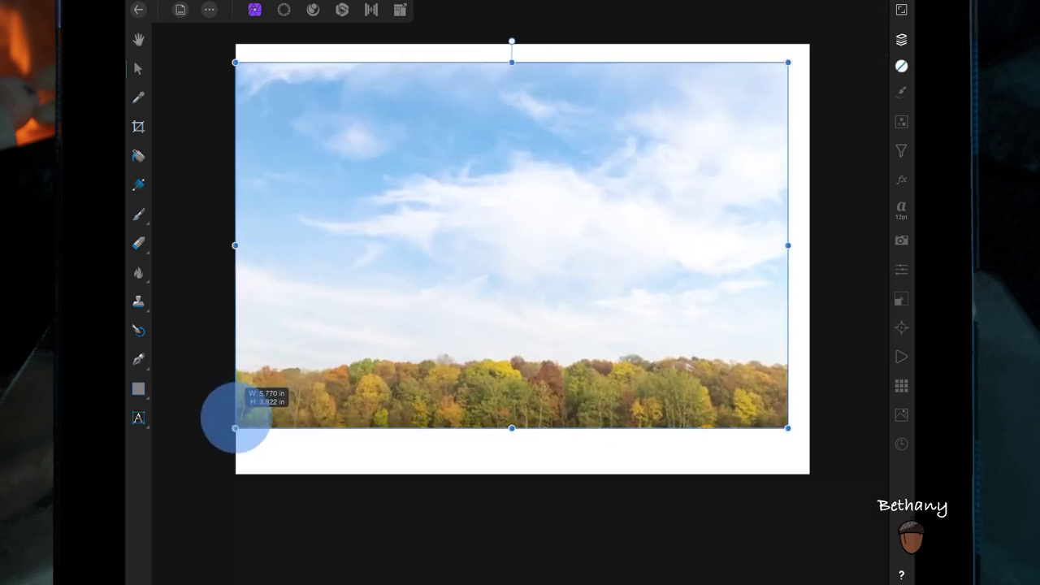
left_click_drag(788, 62, 816, 44)
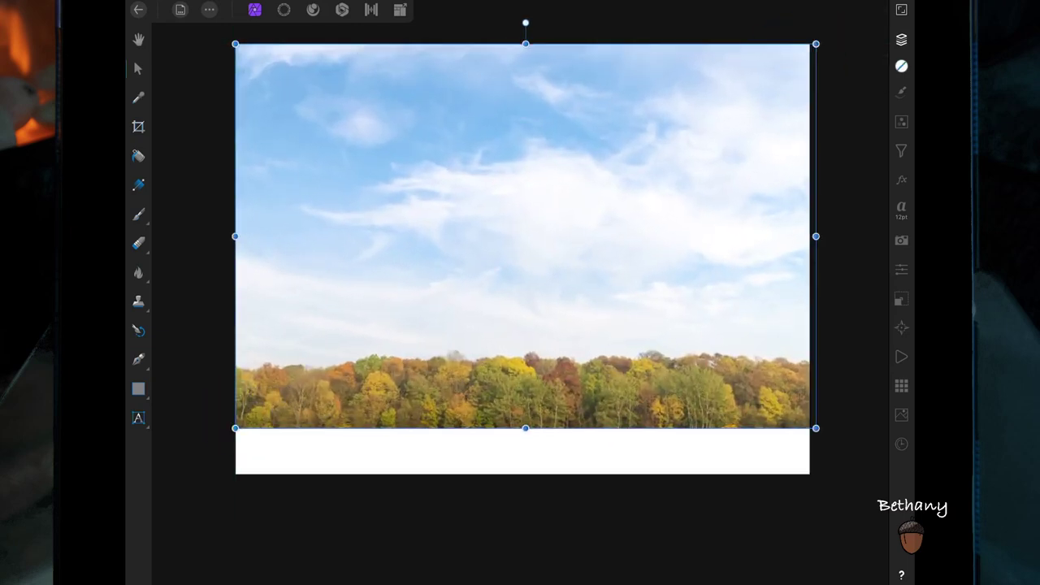
left_click_drag(526, 428, 526, 391)
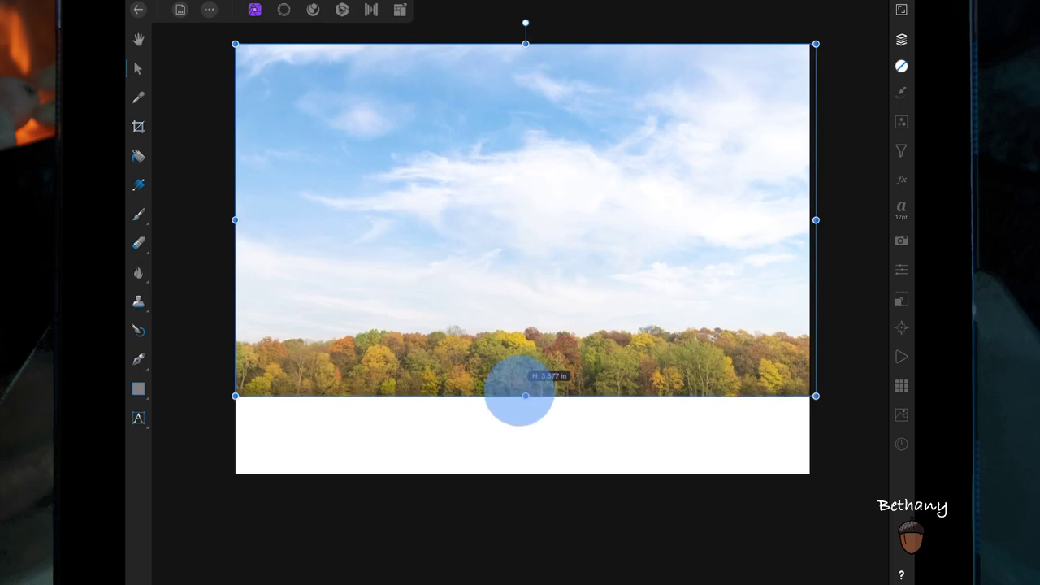
scroll(698, 435, "down", 2)
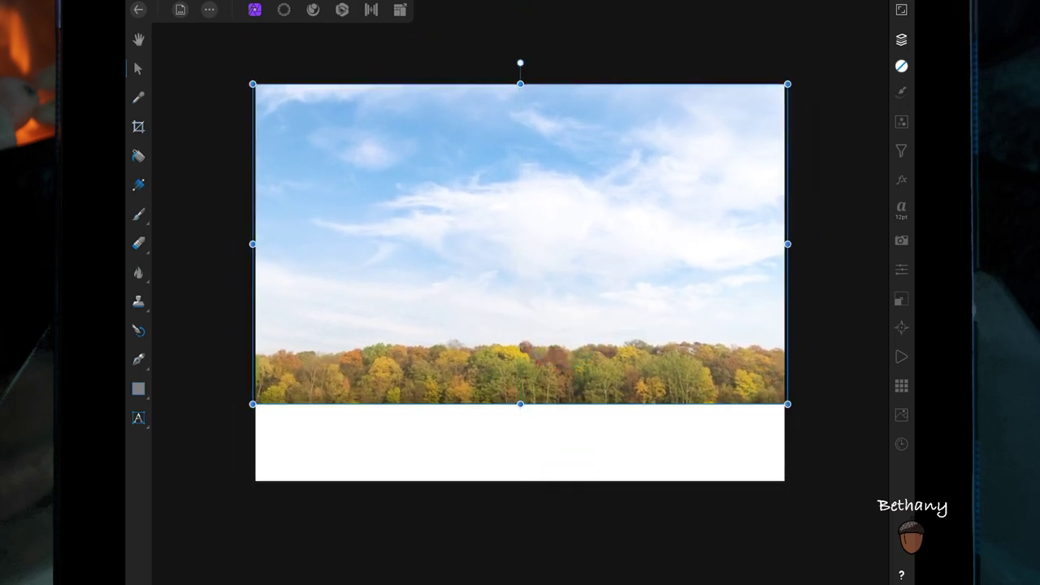
left_click_drag(520, 404, 520, 378)
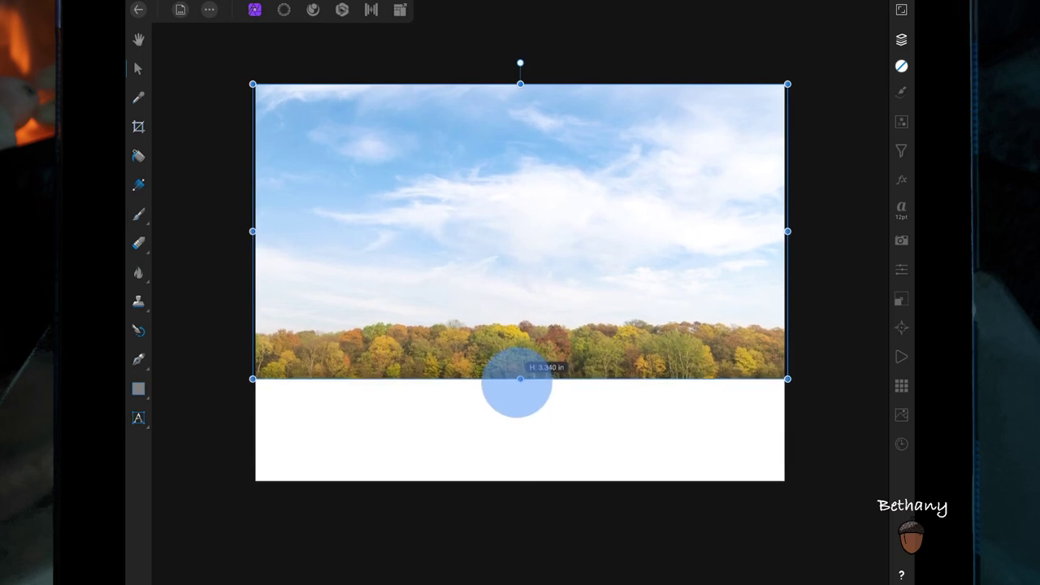
- Stretch the ocean photo to full canvas width, move it down below the sky, and deselect
key("ctrl+d")
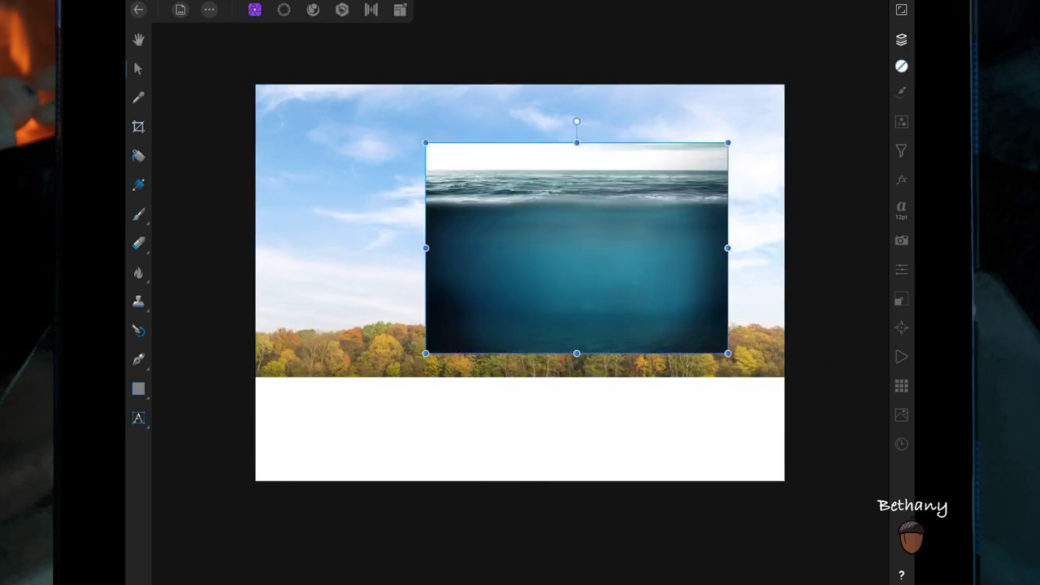
left_click_drag(426, 354, 252, 474)
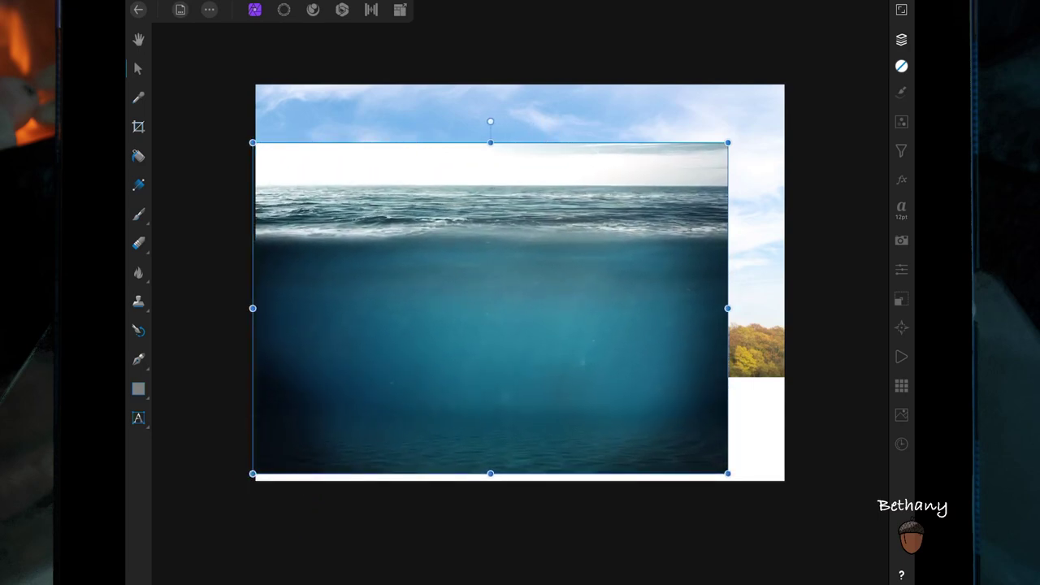
left_click_drag(727, 473, 785, 513)
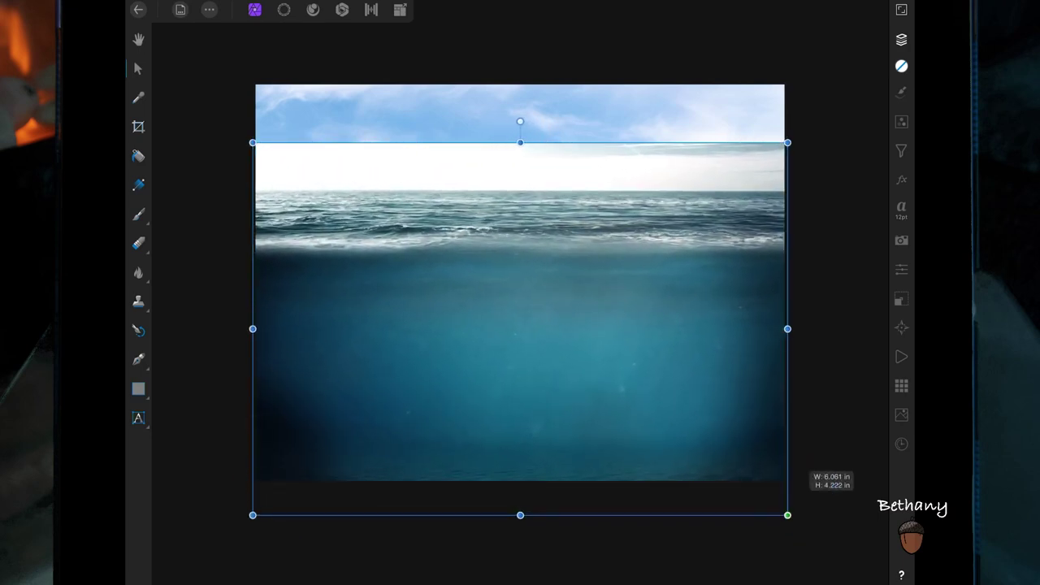
left_click_drag(520, 365, 520, 455)
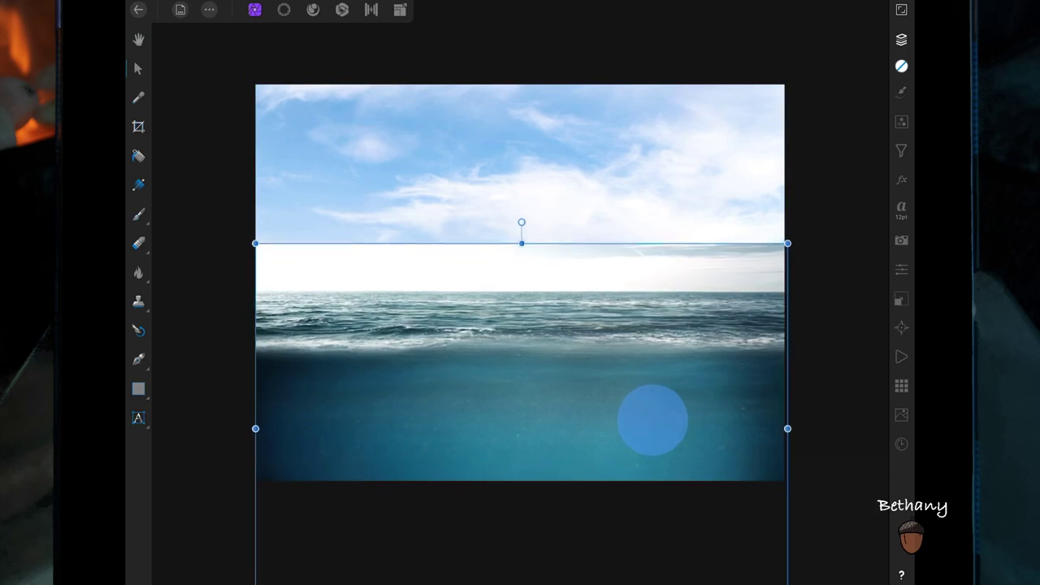
left_click_drag(648, 406, 650, 406)
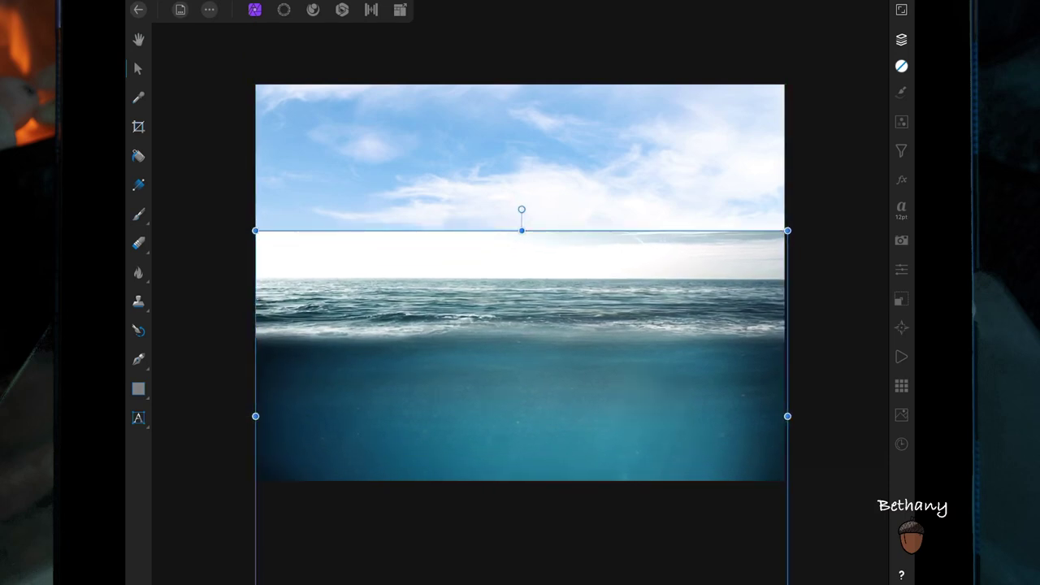
key("ctrl+d")
- Add a Mask to the ocean layer and draw a Linear gradient across the horizon
left_click(901, 39)
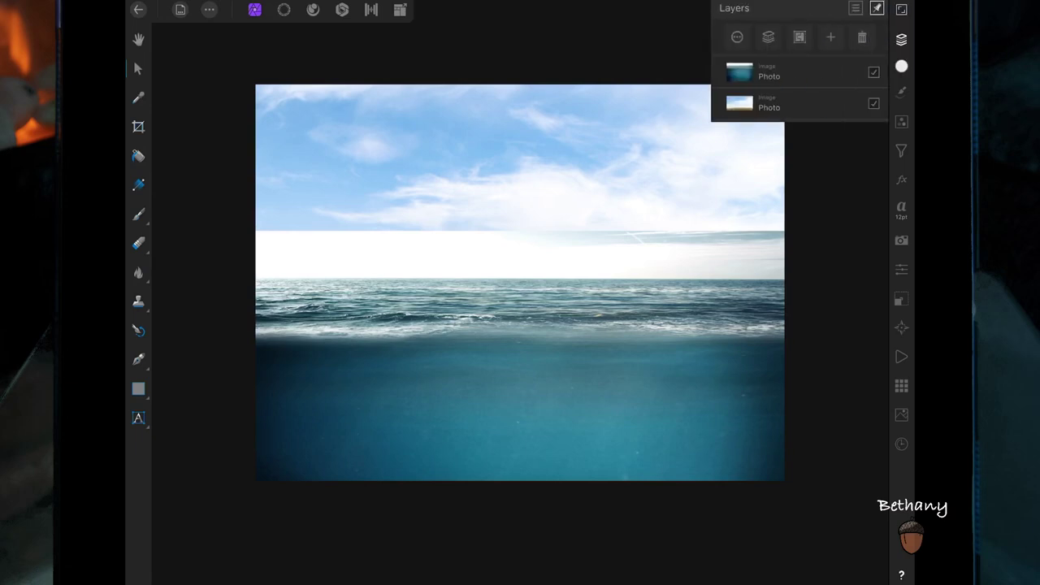
left_click(748, 73)
left_click(830, 37)
left_click(805, 136)
left_click(138, 185)
left_click_drag(543, 198, 545, 305)
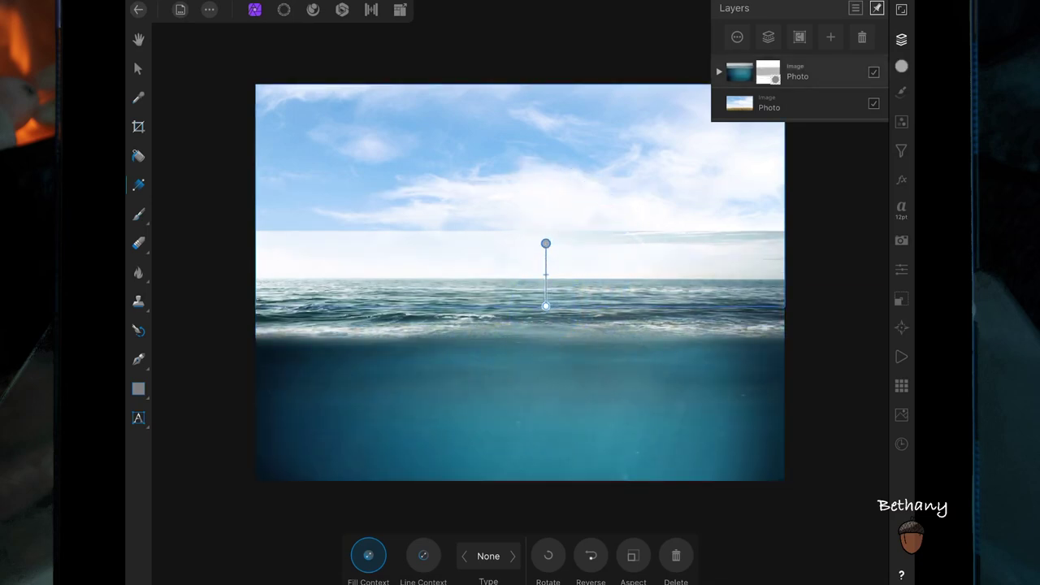
- Set the gradient's top stop to near-black so the ocean's top fades into the sky
left_click(901, 39)
left_click(901, 66)
left_click(795, 116)
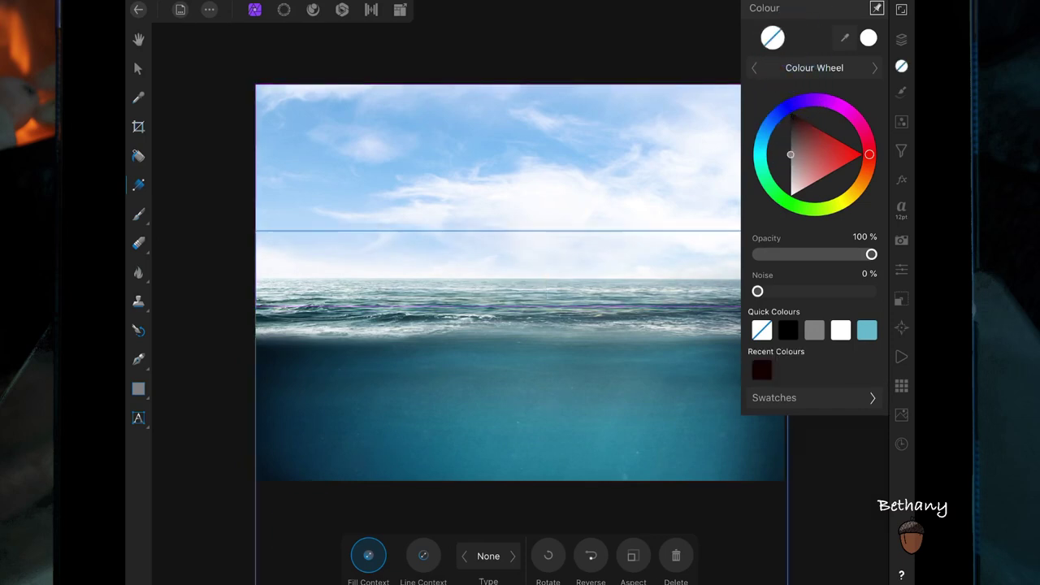
left_click(901, 39)
left_click(901, 39)
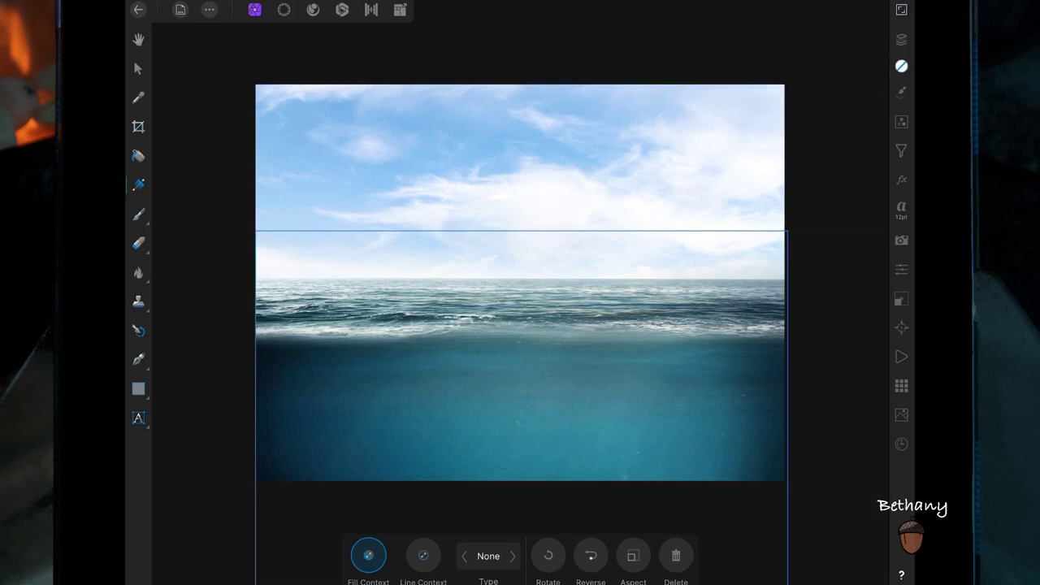
left_click(138, 68)
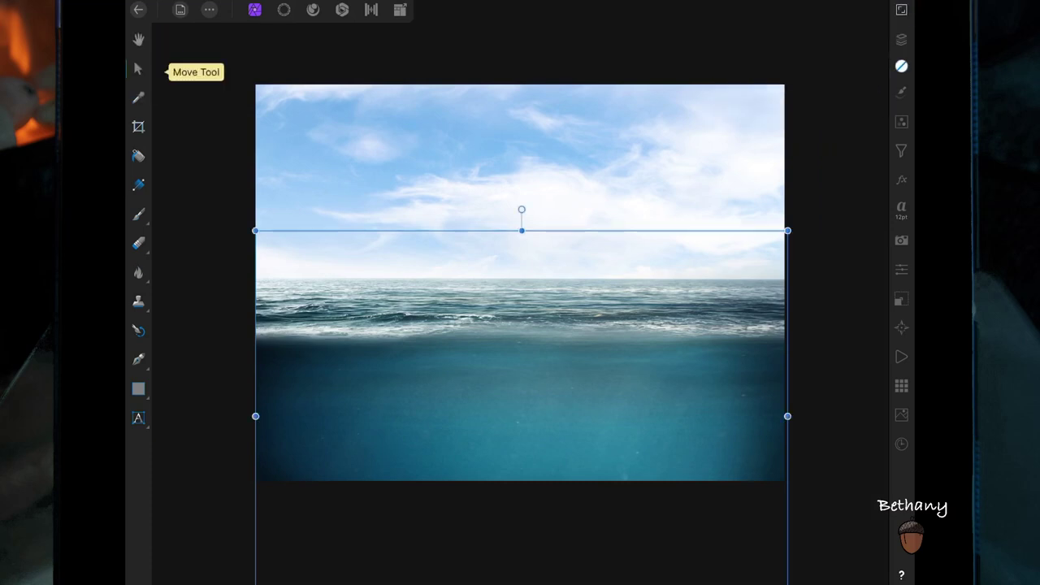
left_click(138, 39)
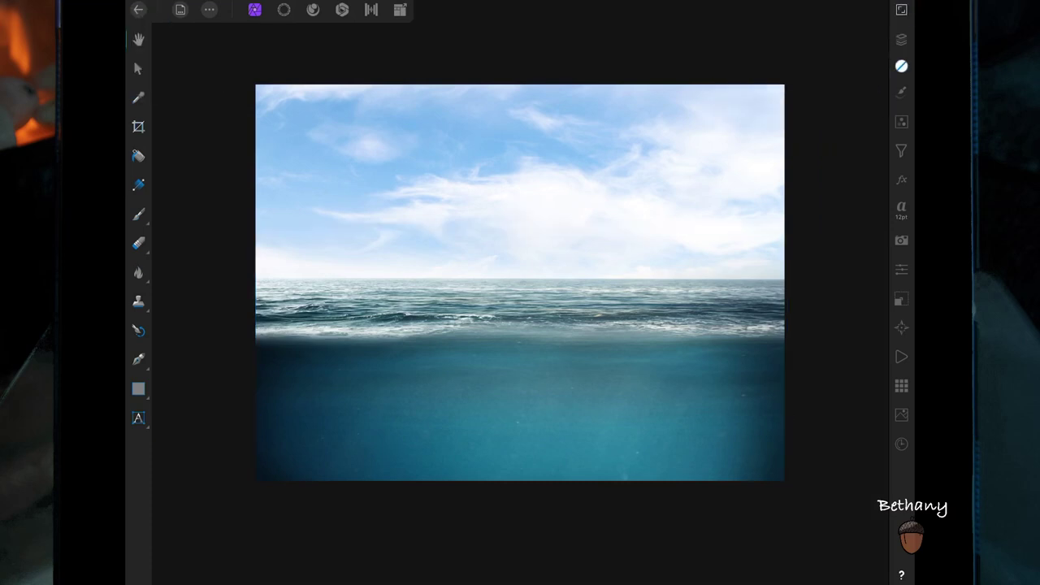
left_click(901, 39)
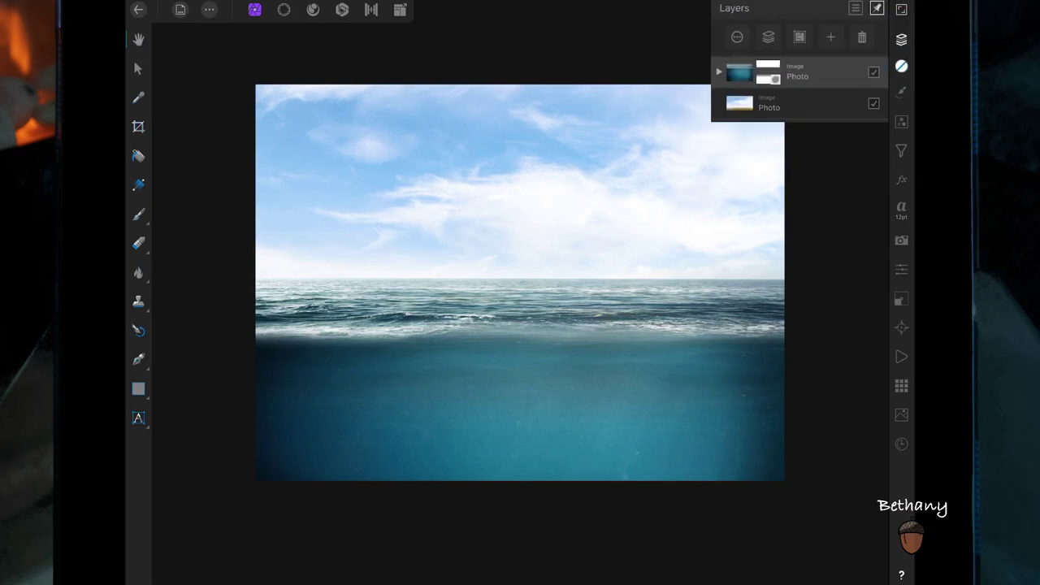
- Clip an Exposure adjustment to the sky photo and lower its exposure to darken it
left_click(901, 121)
scroll(814, 244, "down", 5)
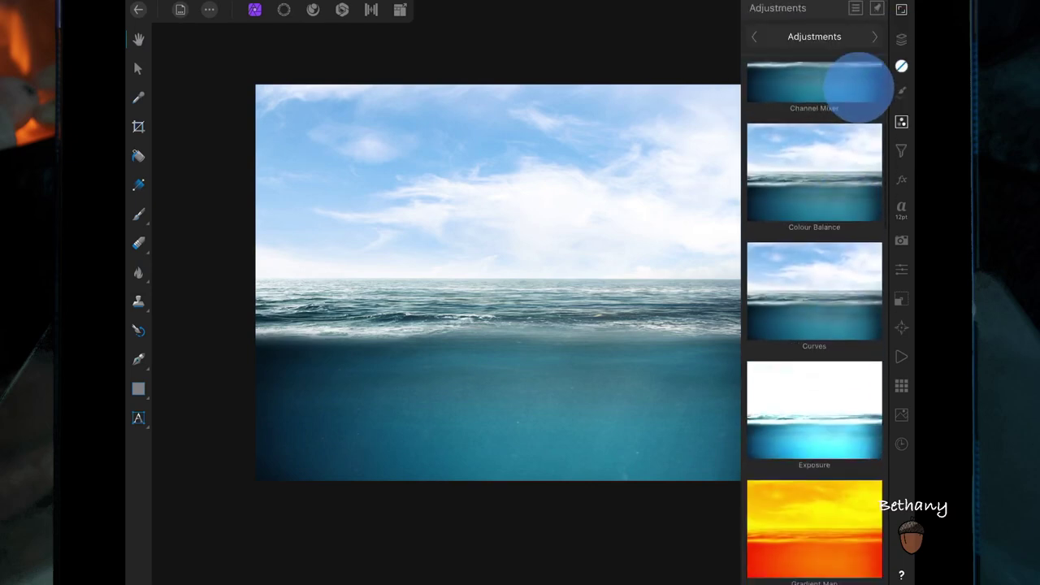
left_click(815, 411)
left_click(901, 39)
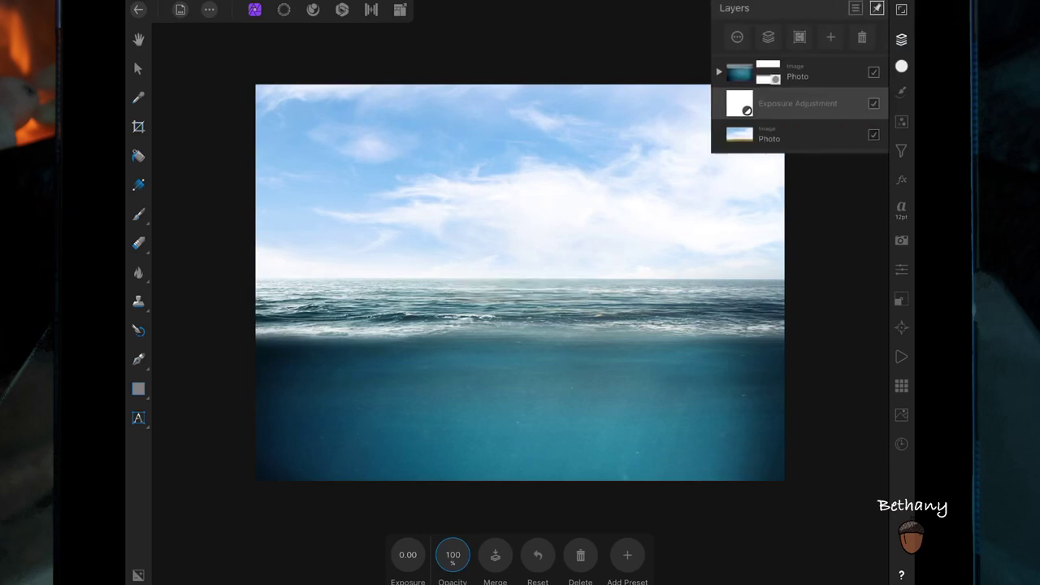
left_click_drag(813, 103, 836, 139)
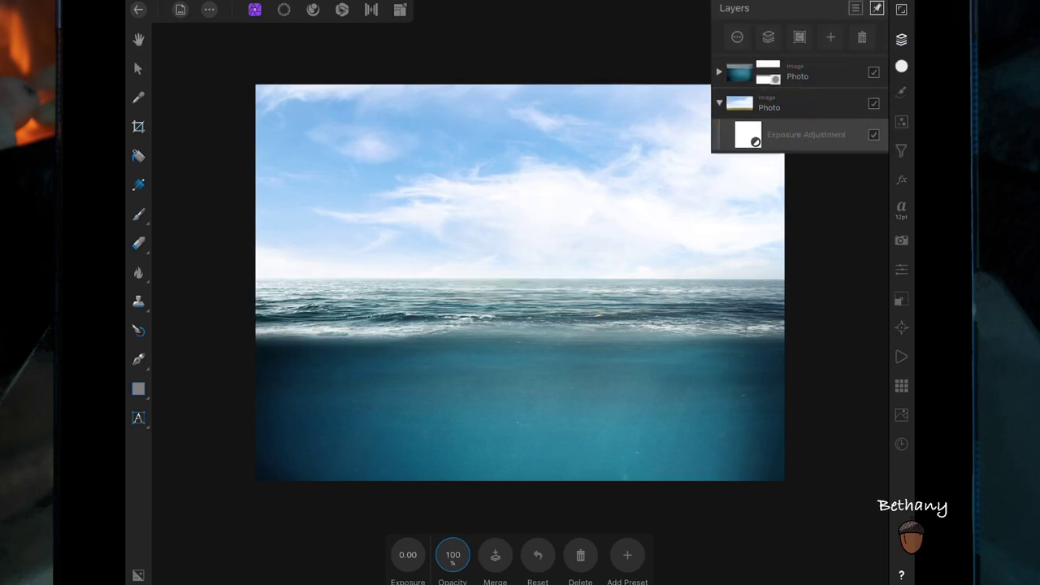
mouse_move(408, 554)
left_mouse_down()
mouse_move(271, 553)
mouse_move(423, 553)
left_mouse_up()
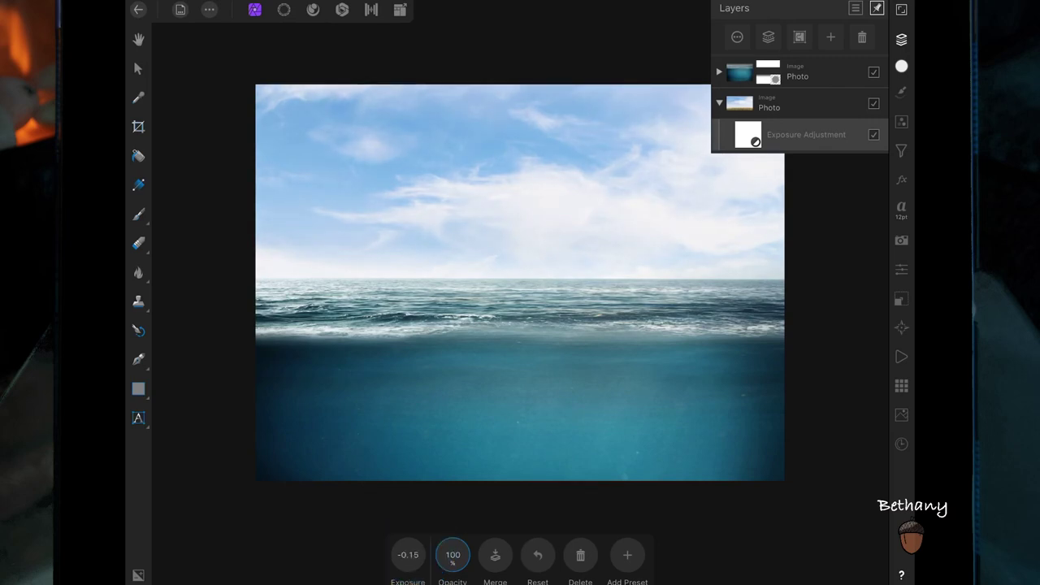
- Clip a second Exposure adjustment to the underwater photo and raise it to 0.23
left_click(801, 73)
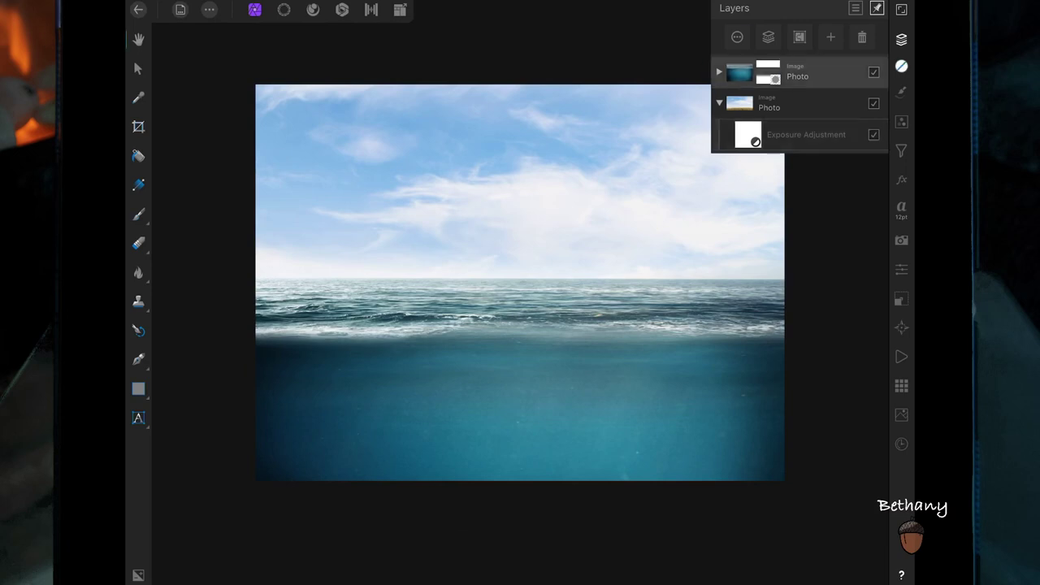
left_click(902, 121)
left_click(814, 406)
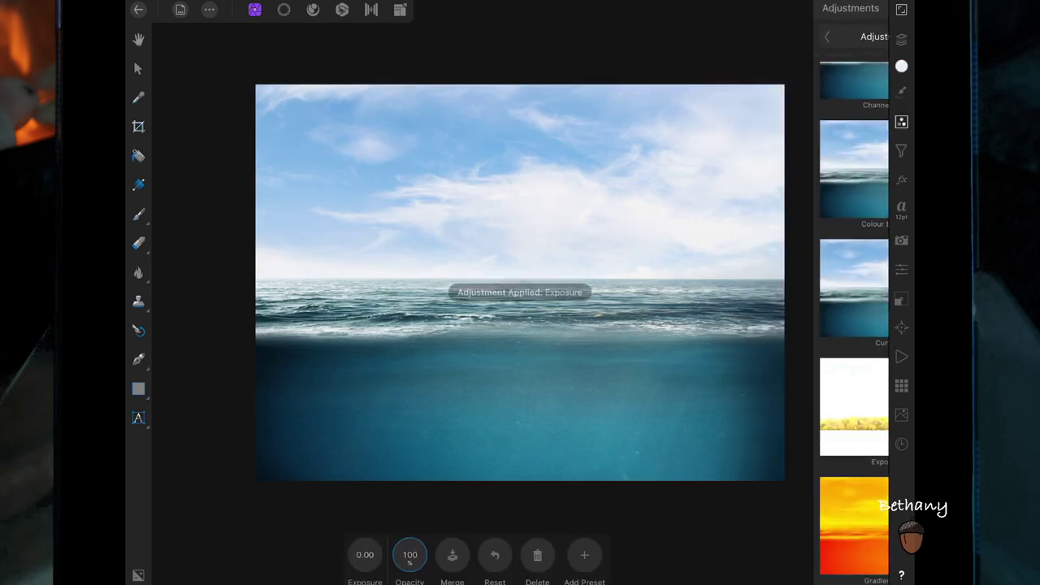
left_click(902, 39)
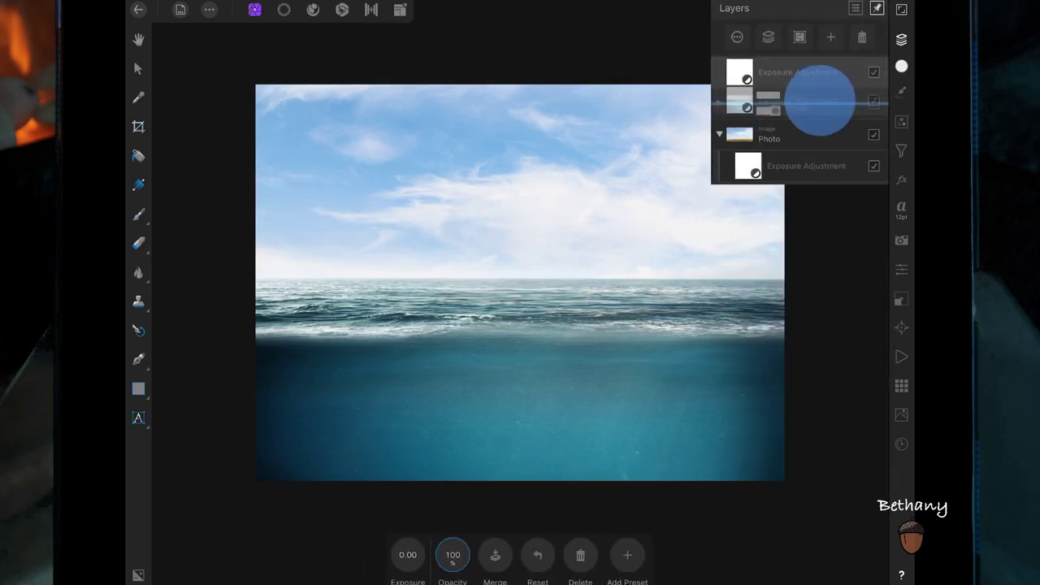
left_click_drag(821, 72, 817, 101)
mouse_move(408, 555)
left_mouse_down()
mouse_move(443, 552)
mouse_move(382, 555)
mouse_move(405, 559)
left_mouse_up()
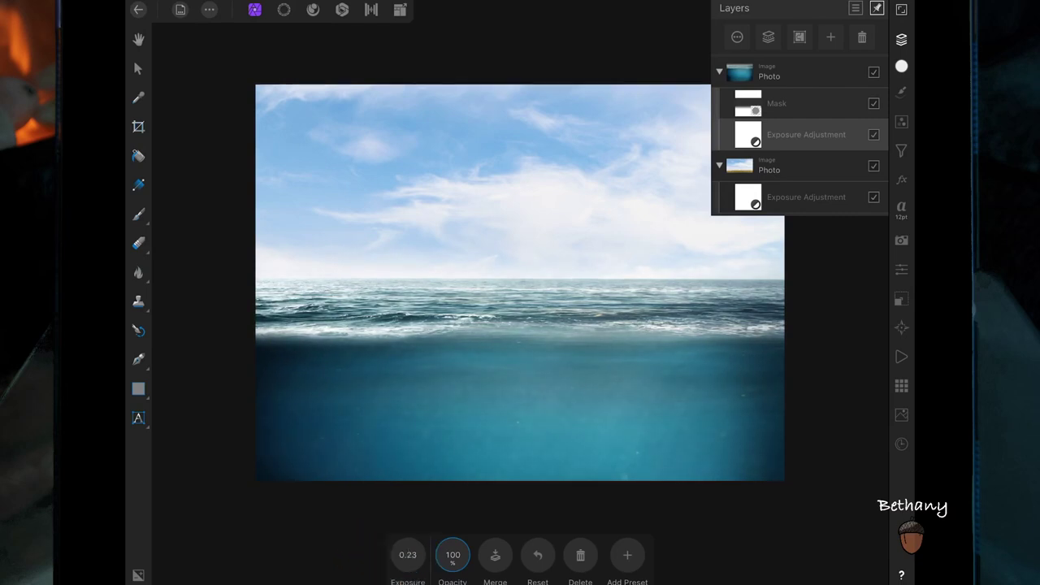
- Select the newly placed dolphin layer in the Layers list
left_click(901, 39)
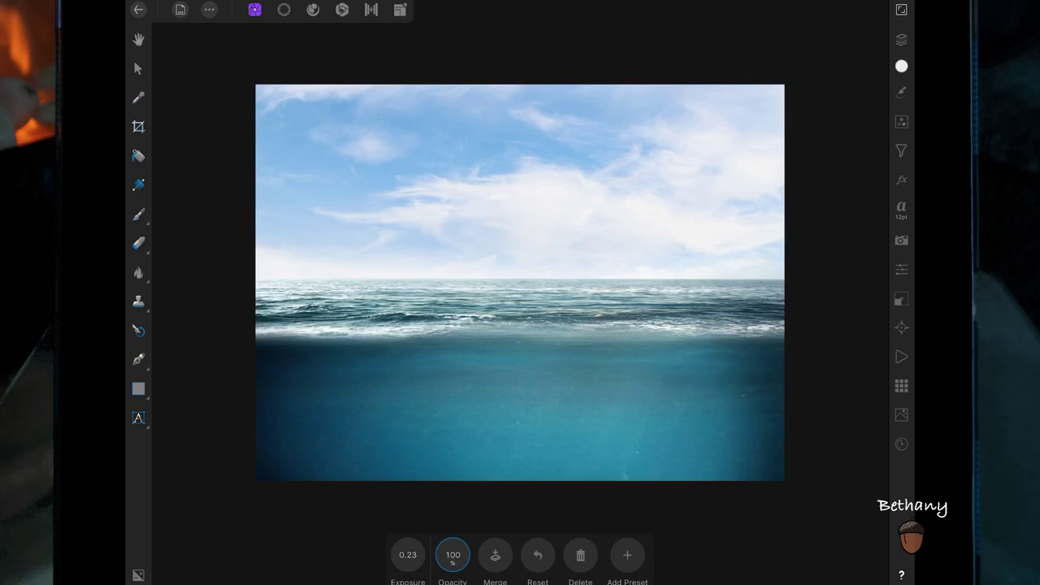
left_click(901, 39)
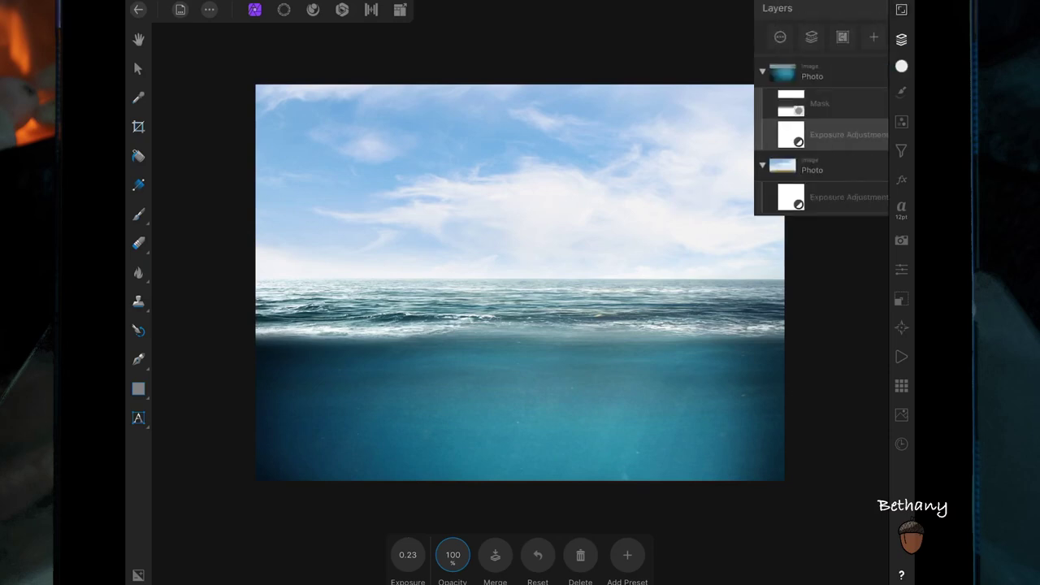
left_click(813, 134)
left_click(902, 39)
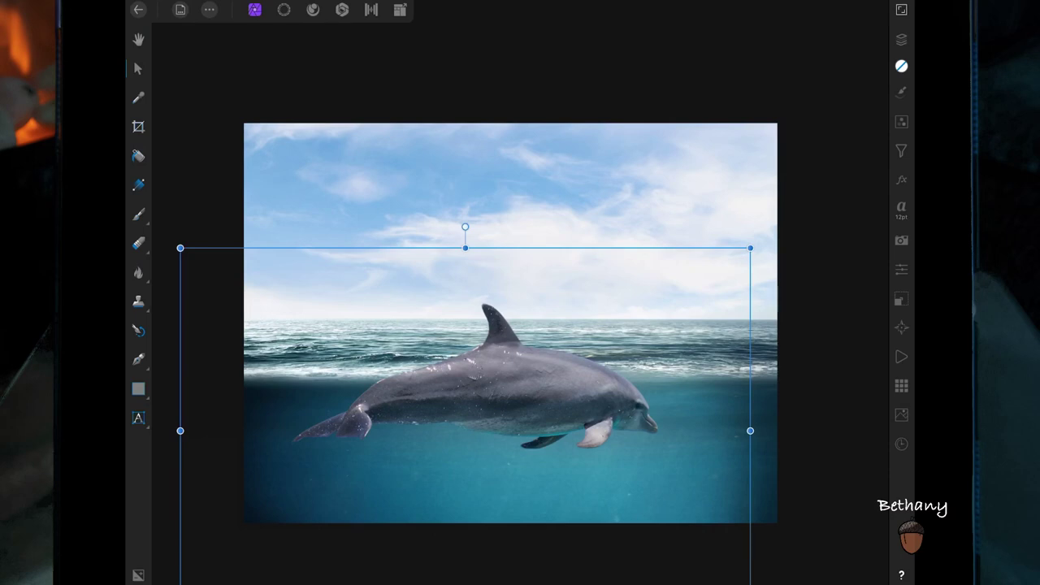
- Move the dolphin down to the waterline and tilt it slightly counter-clockwise
left_click_drag(587, 445, 582, 477)
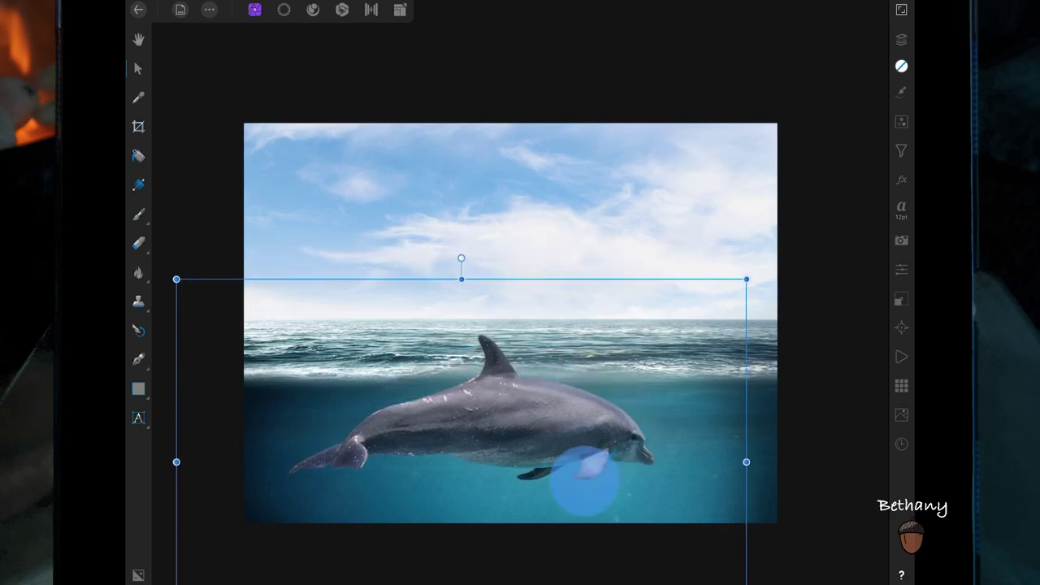
left_click_drag(585, 481, 577, 506)
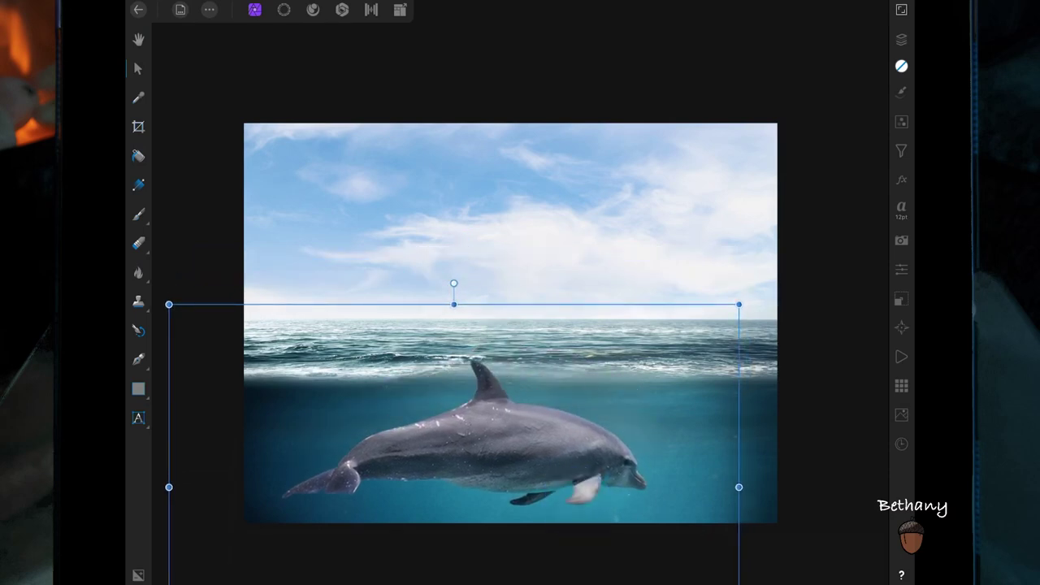
scroll(699, 386, "up", 5)
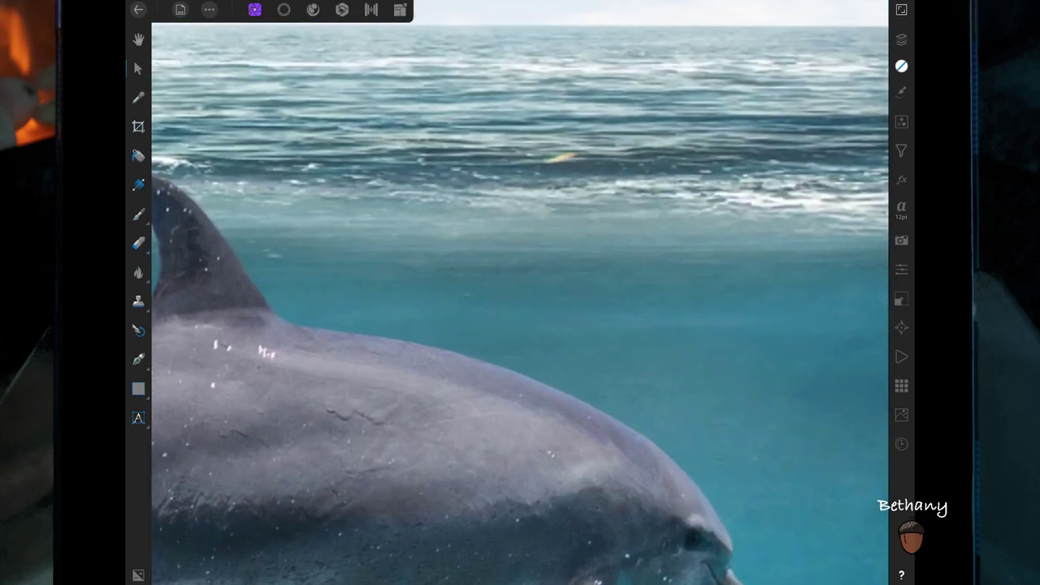
scroll(600, 334, "down", 5)
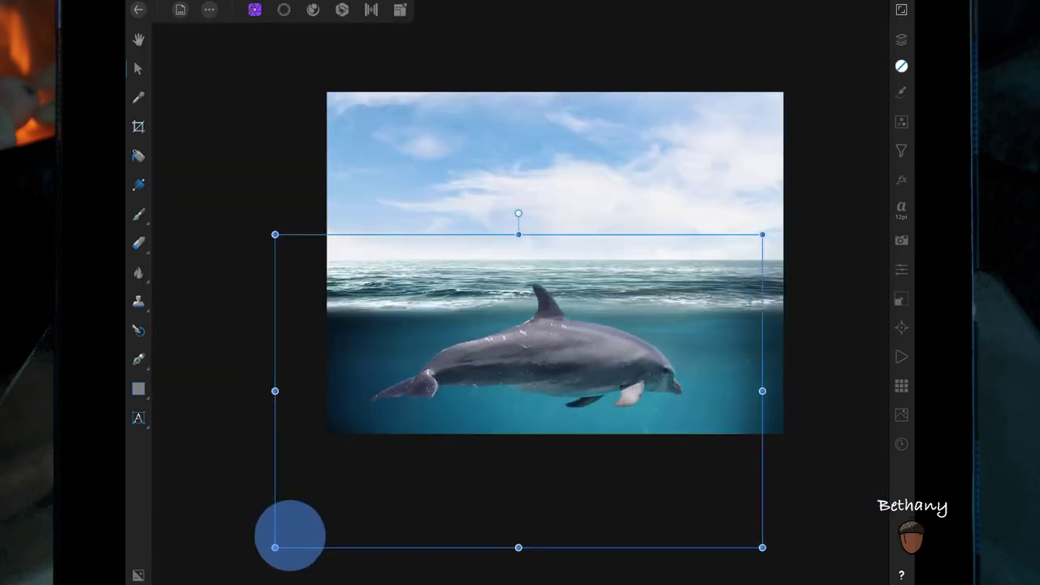
left_click_drag(291, 535, 298, 515)
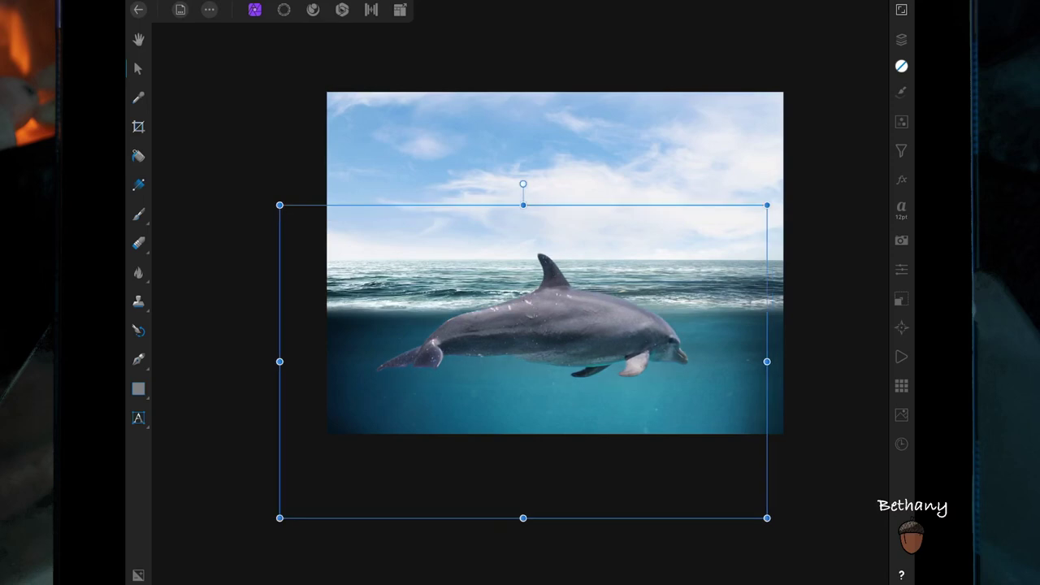
left_click_drag(528, 196, 509, 185)
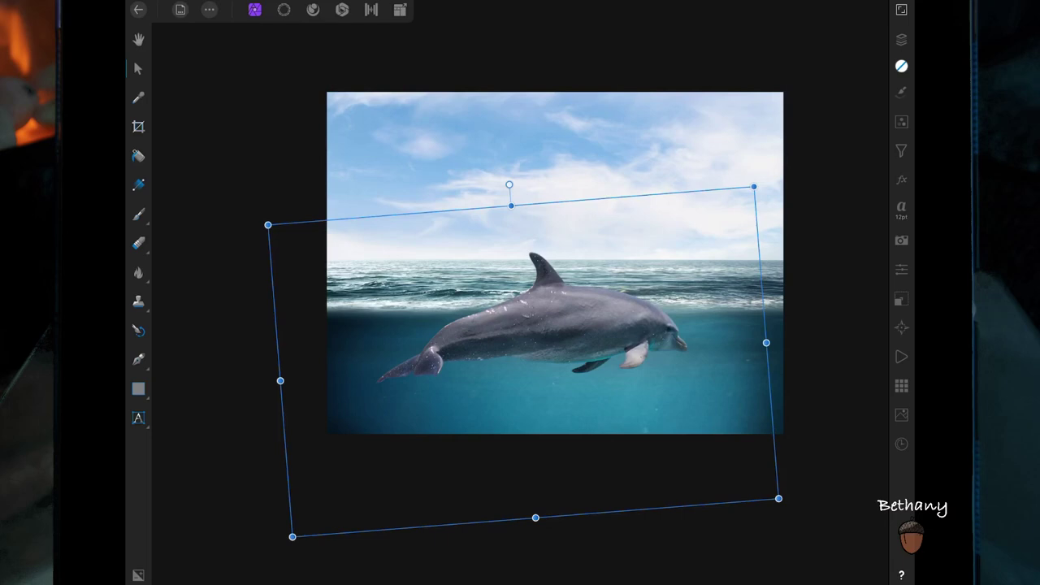
left_click_drag(677, 358, 661, 351)
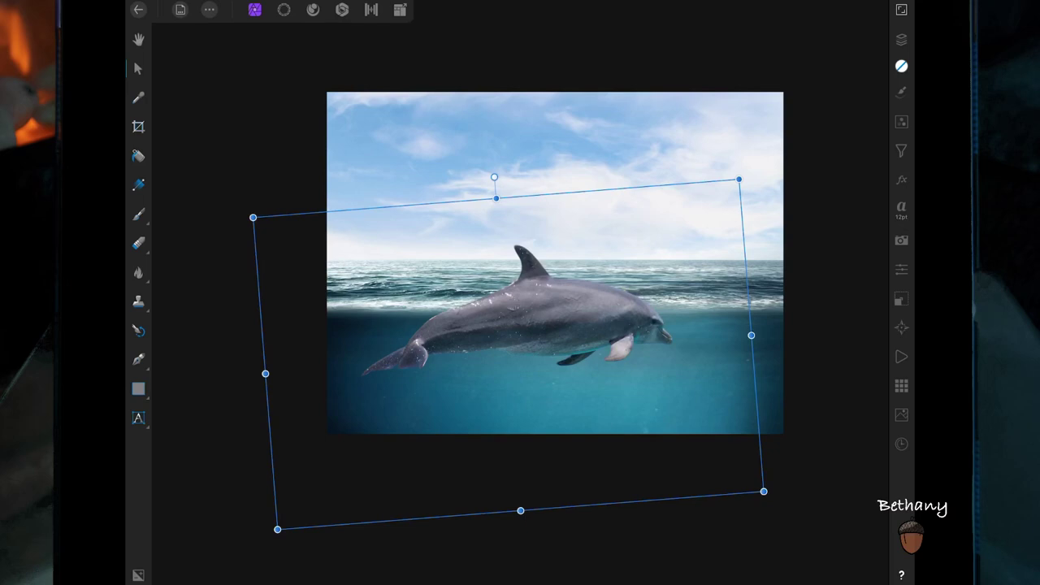
- Duplicate the dolphin, hide the lower copy, and collapse both photo groups in Layers
left_click(660, 331)
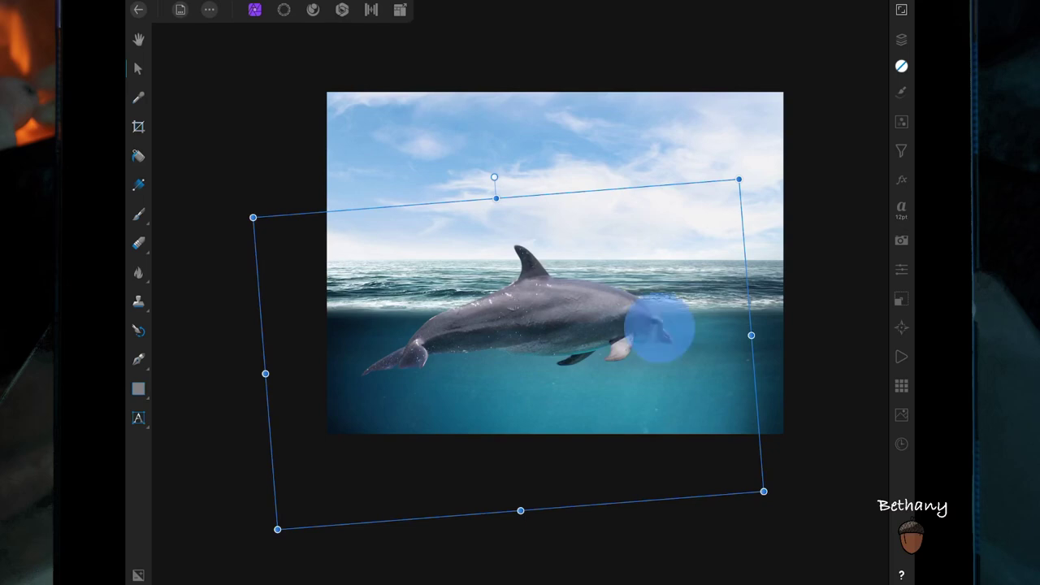
left_click(660, 331)
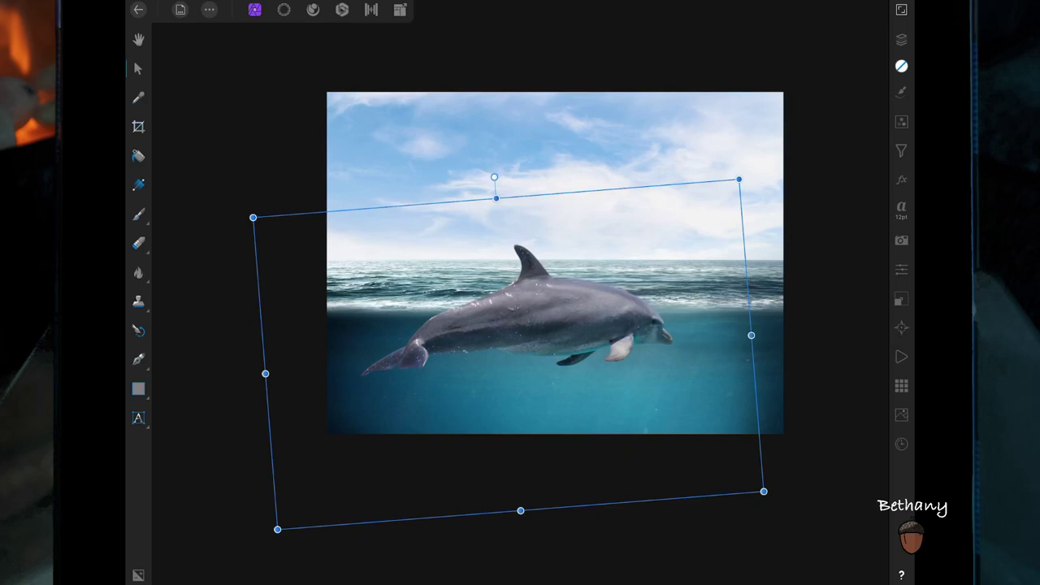
left_click(902, 39)
left_click(874, 103)
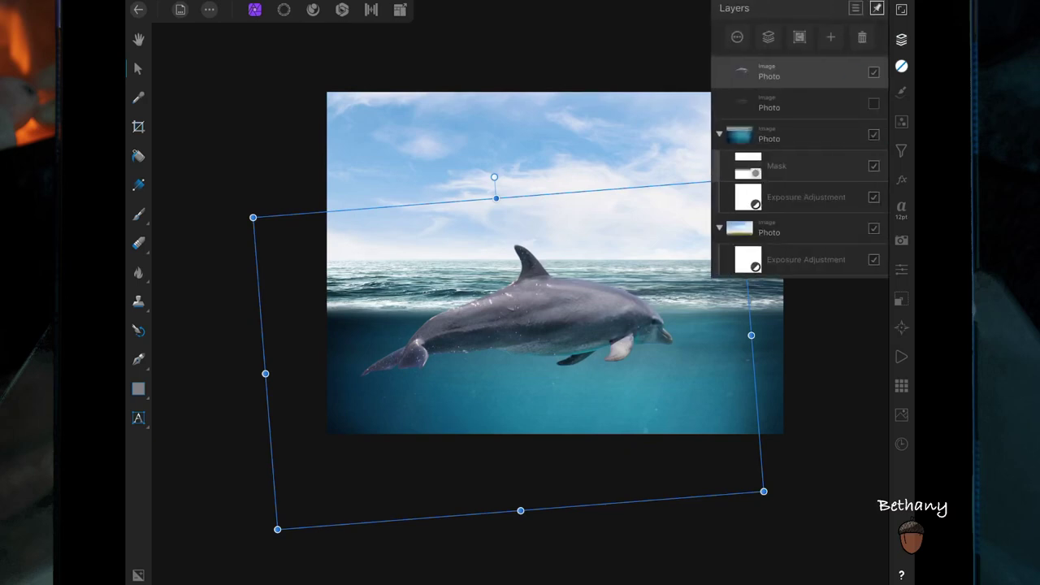
left_click(719, 133)
left_click(720, 166)
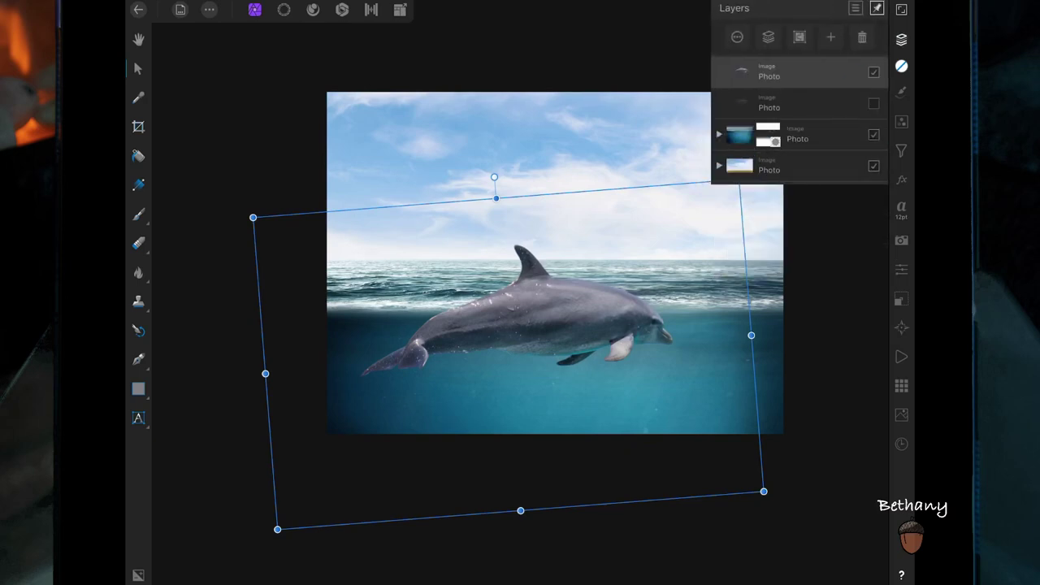
left_click(284, 9)
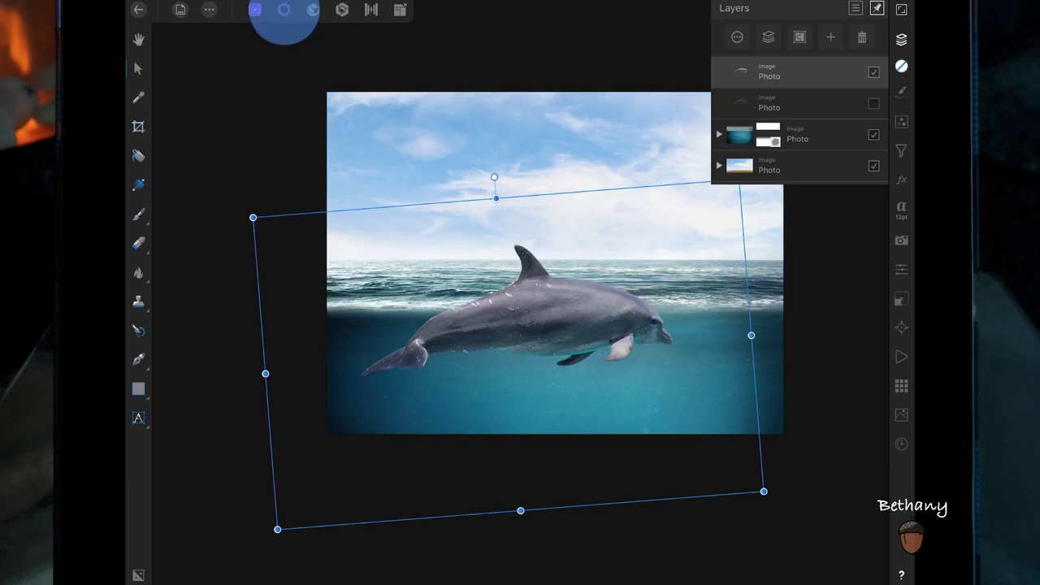
- Mask the upper dolphin copy to a rectangle around its dorsal fin, then show the full copy
left_click(138, 127)
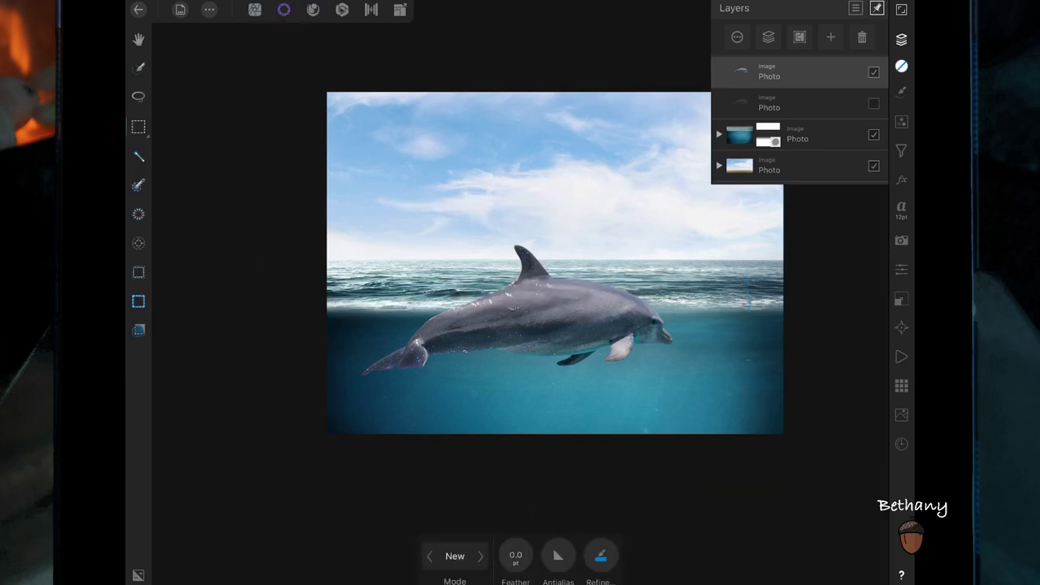
left_click_drag(479, 233, 633, 286)
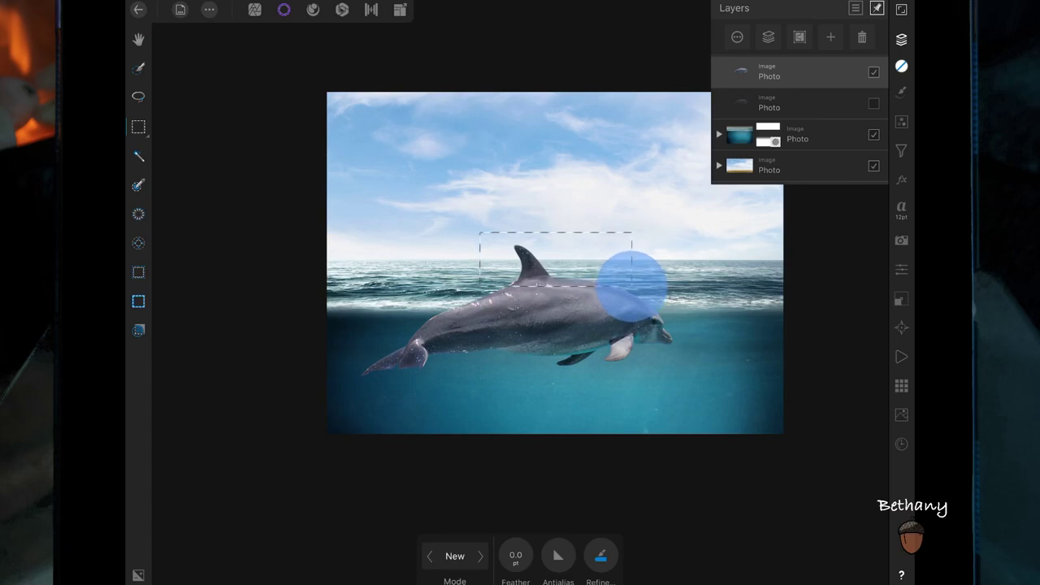
left_click_drag(633, 287, 630, 287)
left_click(830, 36)
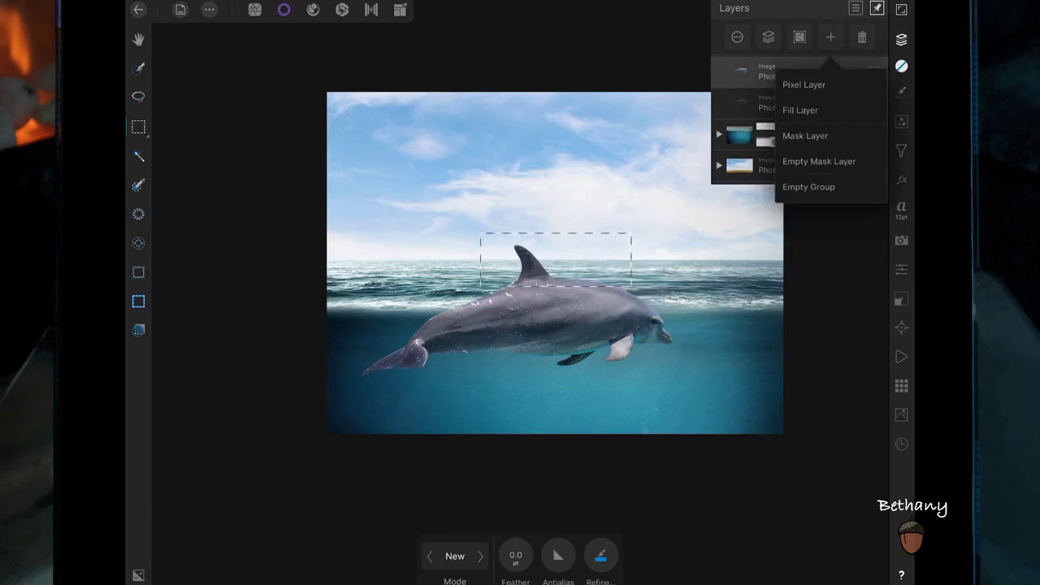
left_click(805, 136)
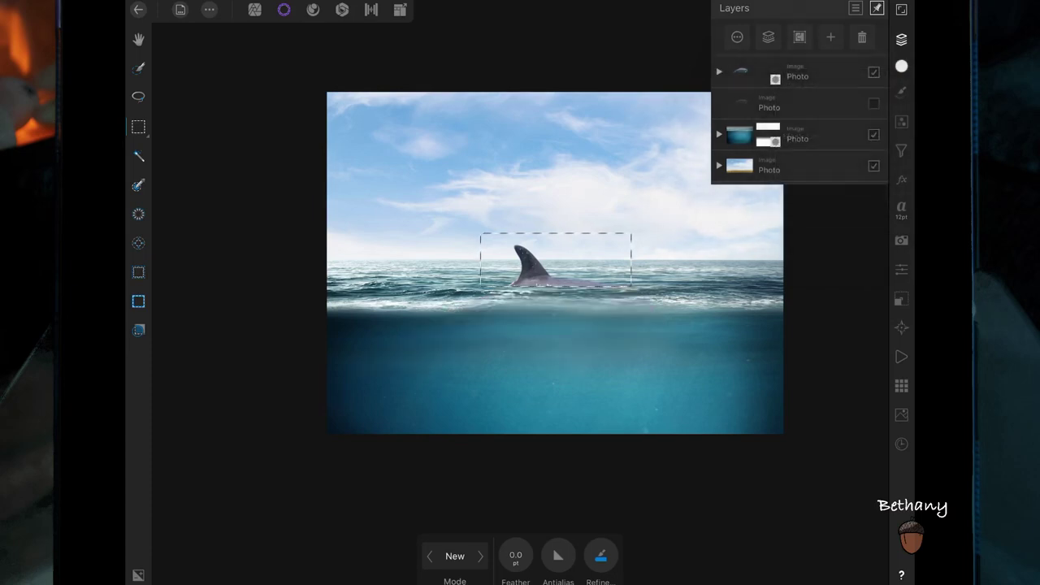
left_click(579, 271)
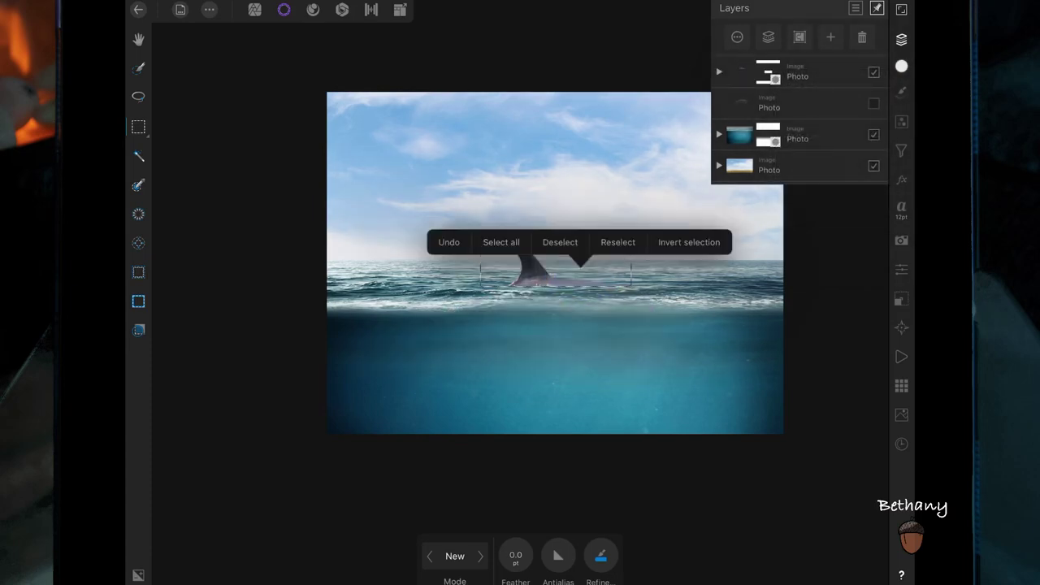
left_click(560, 243)
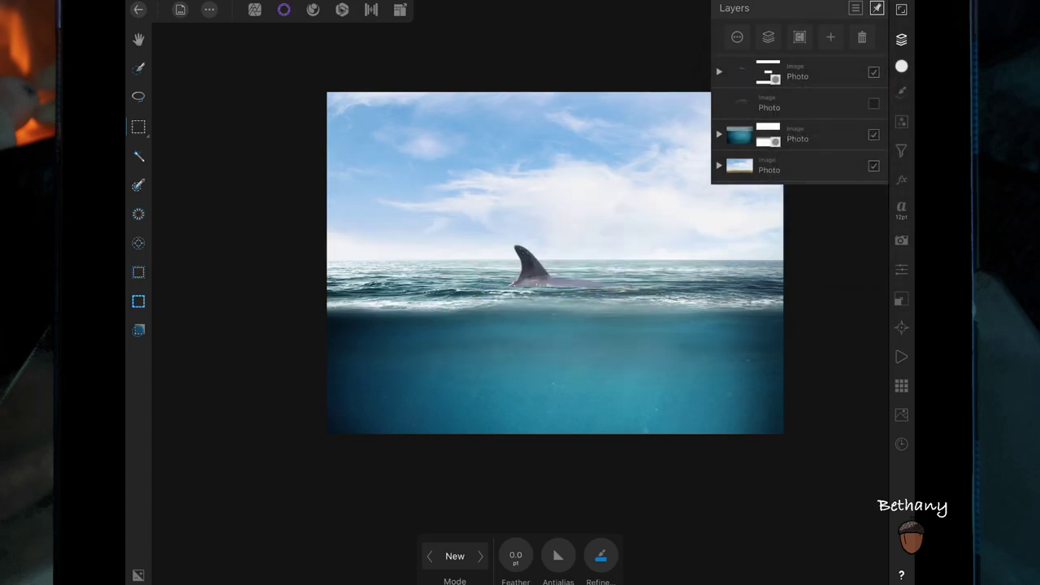
left_click(792, 103)
left_click(873, 103)
- Hide the fin layer and mask the full dolphin copy to a rectangle around its underwater body
left_click(873, 72)
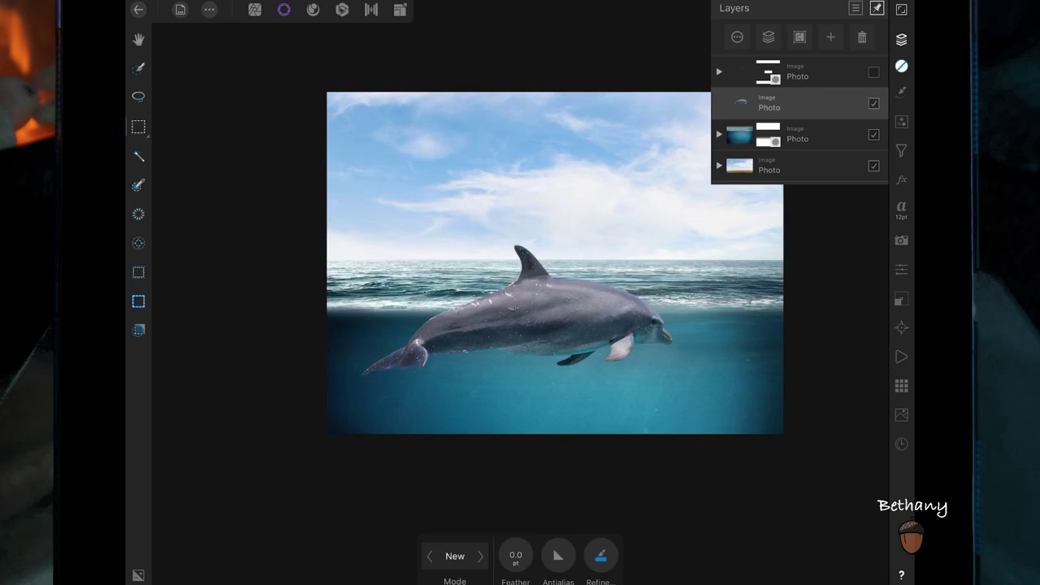
left_click_drag(349, 413, 697, 308)
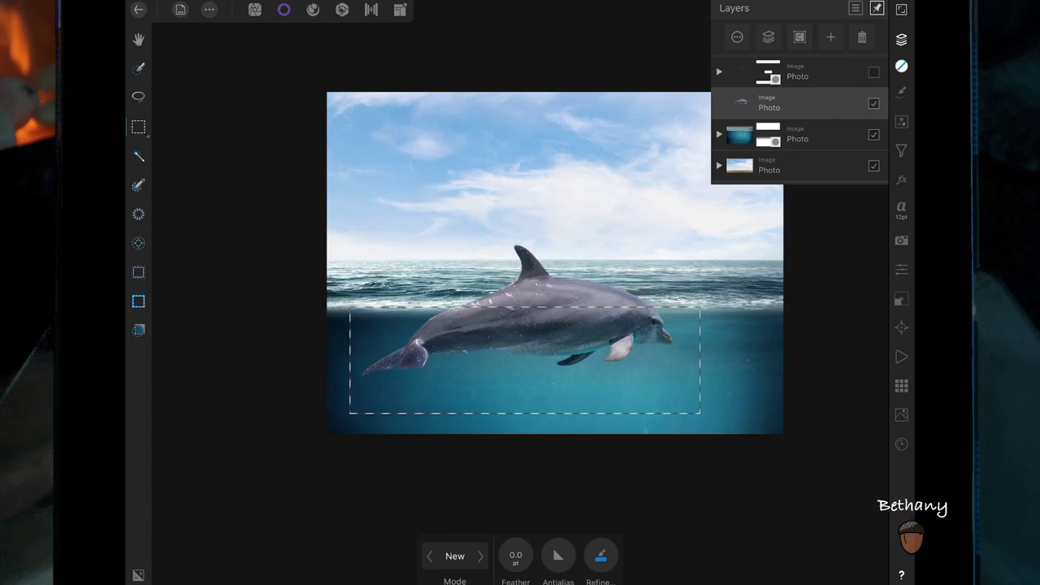
left_click(831, 37)
left_click(813, 135)
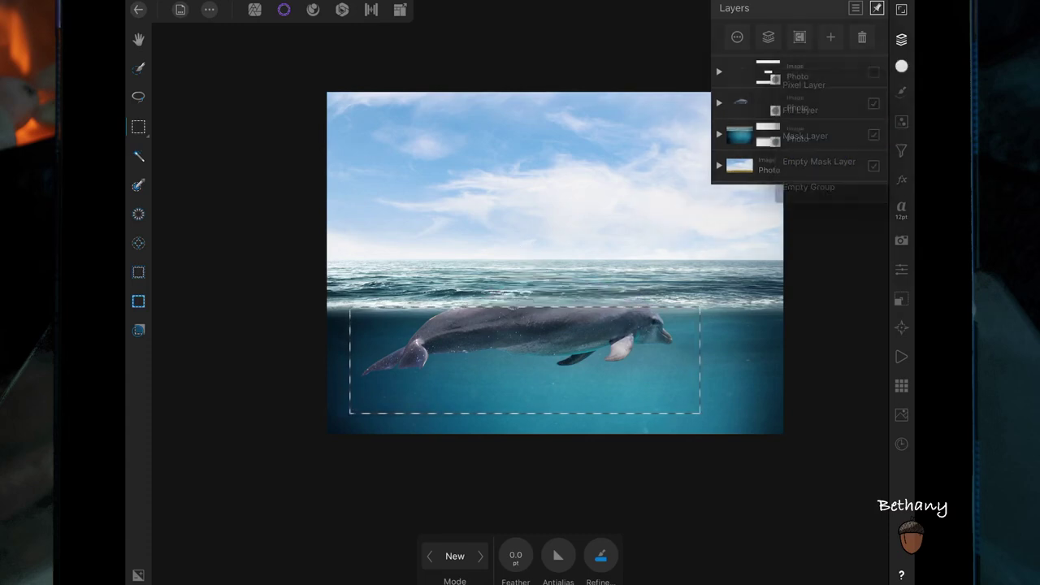
left_click(611, 372)
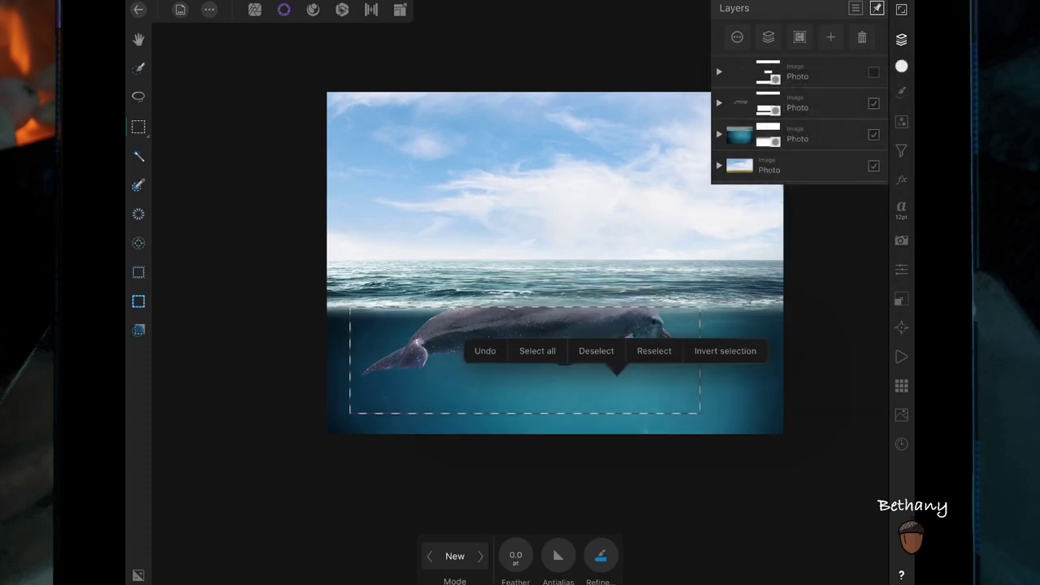
left_click(596, 350)
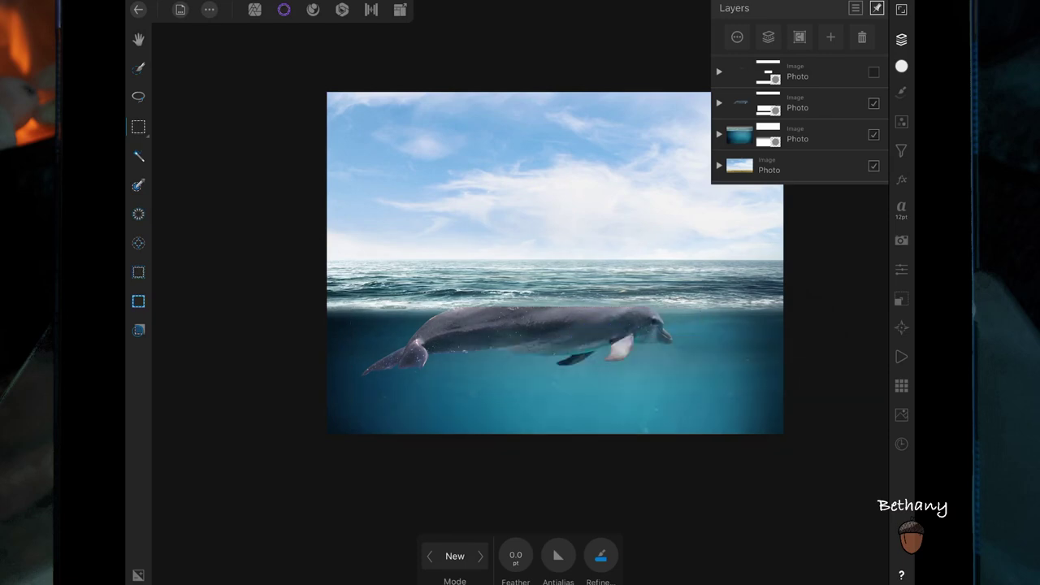
- Show the fin layer again and shift the submerged dolphin copy to line up with the fin
left_click(873, 72)
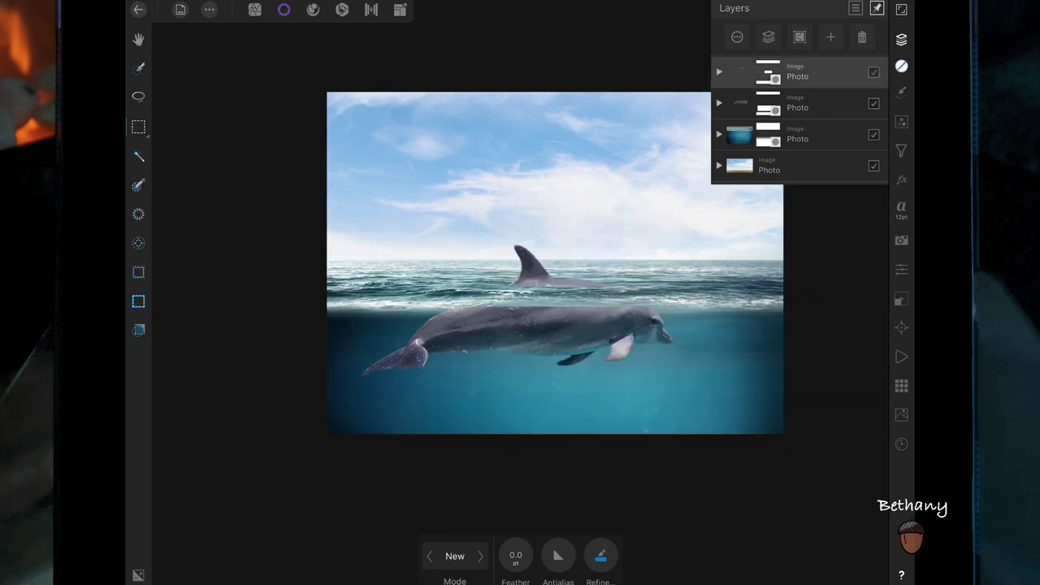
left_click(812, 103)
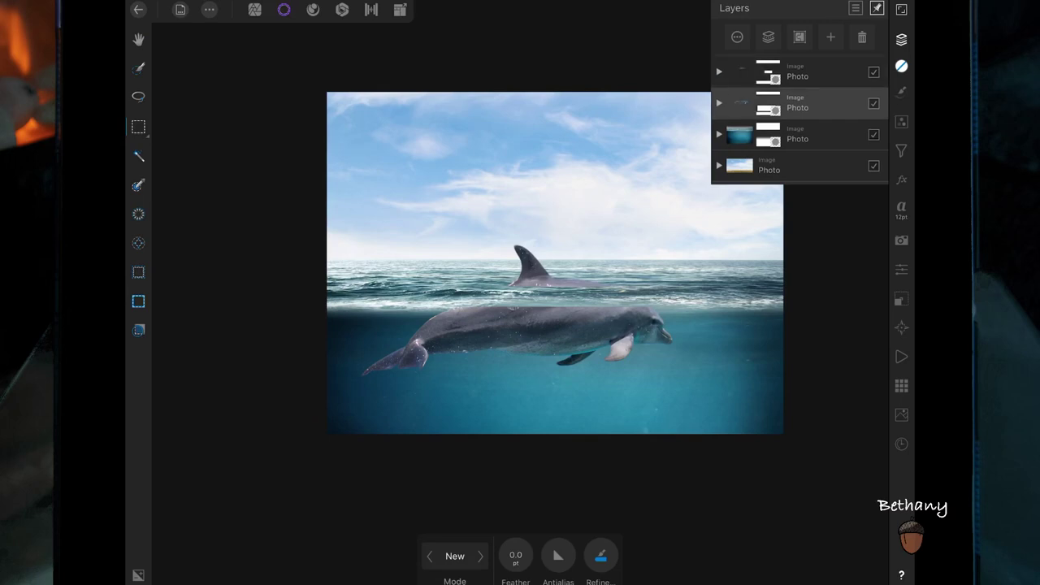
left_click(254, 8)
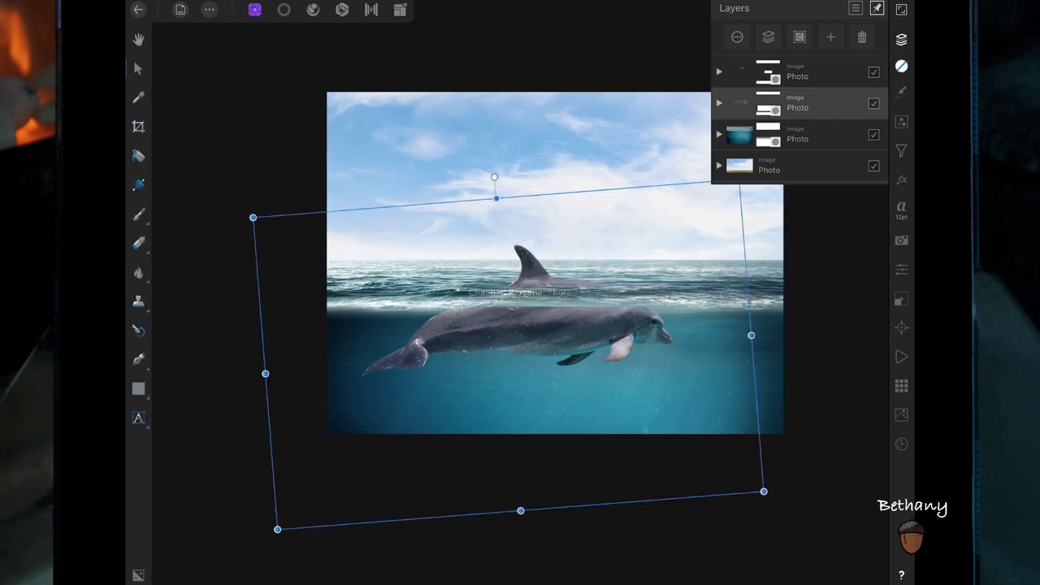
left_click_drag(641, 395, 652, 403)
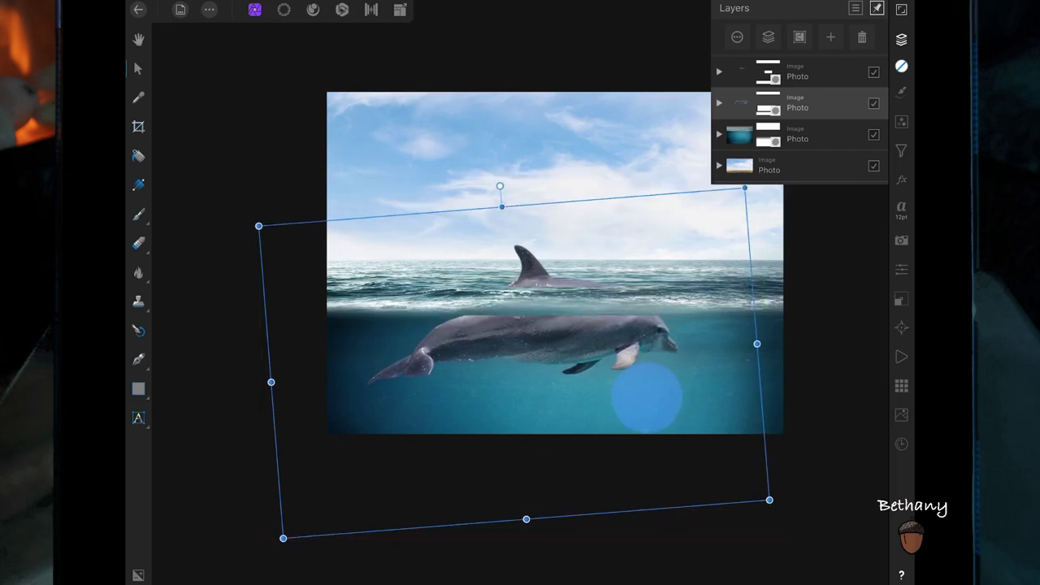
key("ctrl+d")
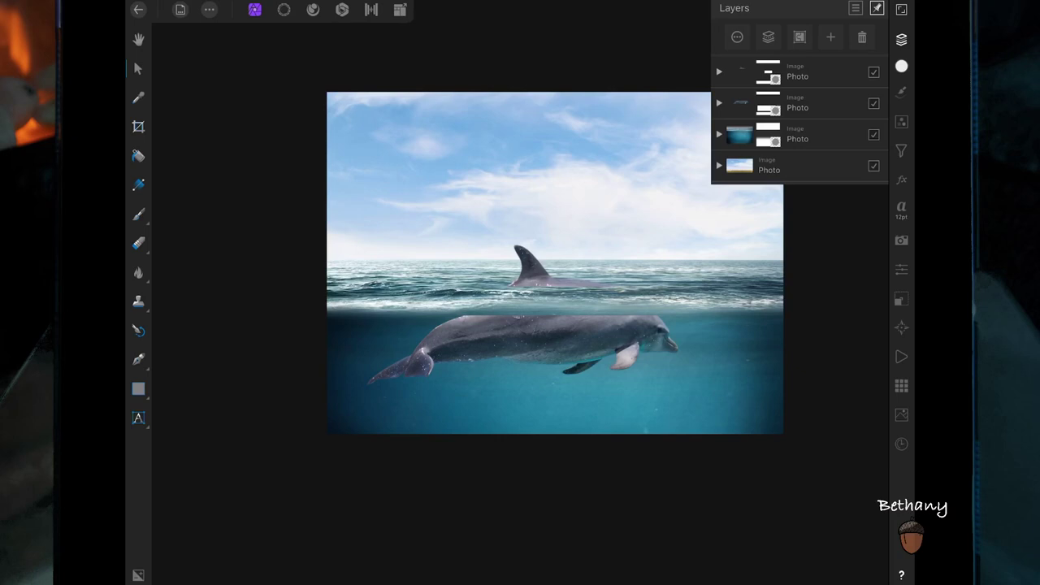
- Nudge the above-water fin layer down into alignment, then deselect it
left_click(797, 73)
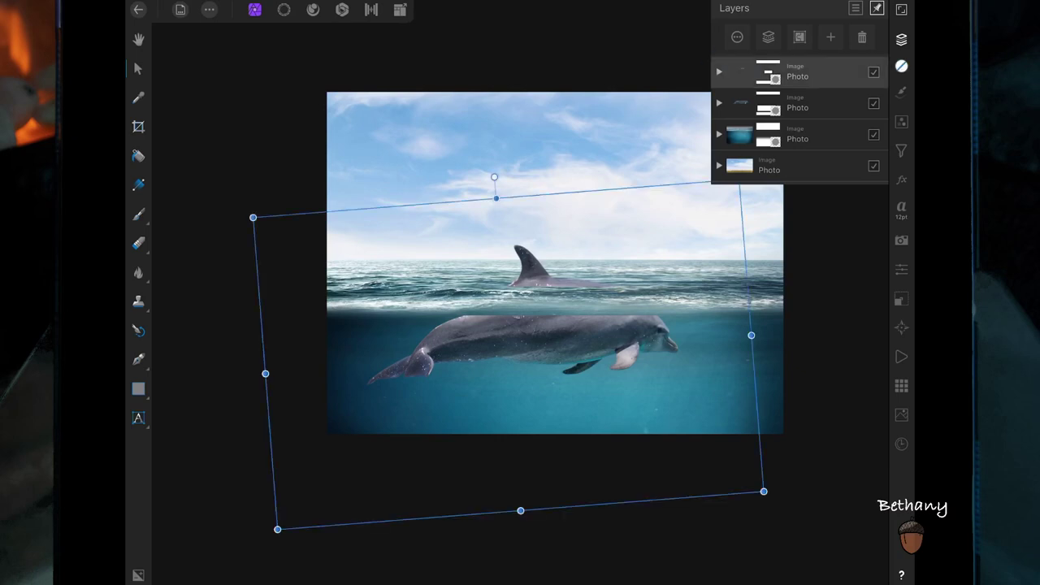
scroll(595, 287, "up", 5)
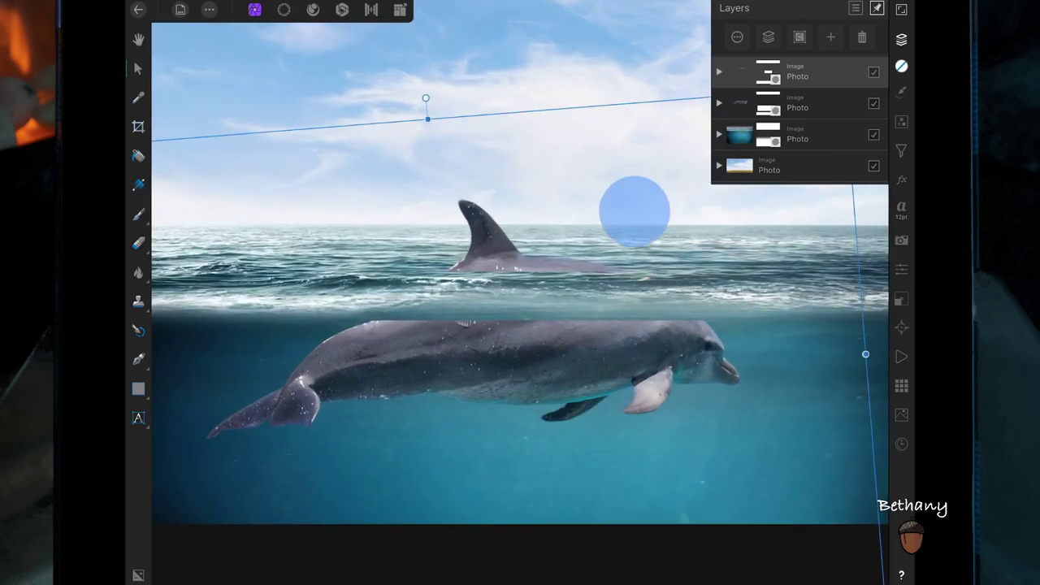
left_click_drag(639, 214, 636, 216)
scroll(637, 412, "down", 5)
left_click(826, 425)
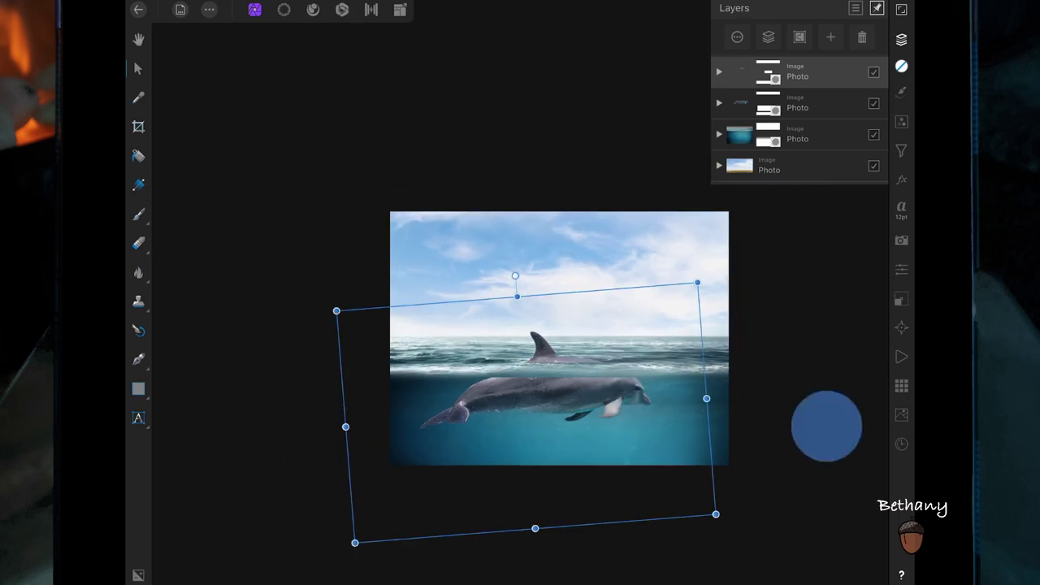
scroll(691, 436, "up", 5)
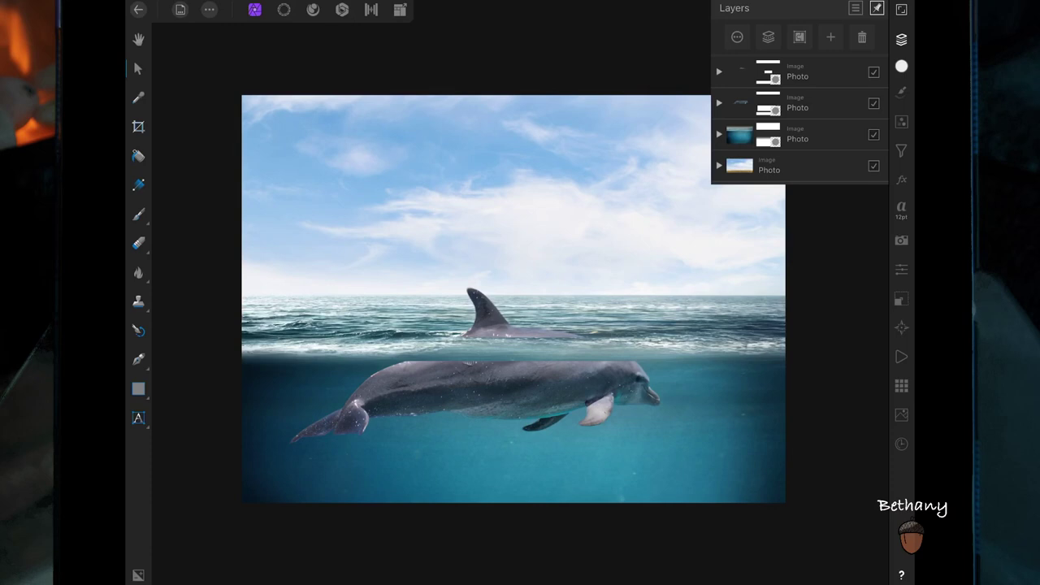
- Select the underwater dolphin's mask and set up a white Paint Brush, about 98 px, 60% opacity
left_click(720, 102)
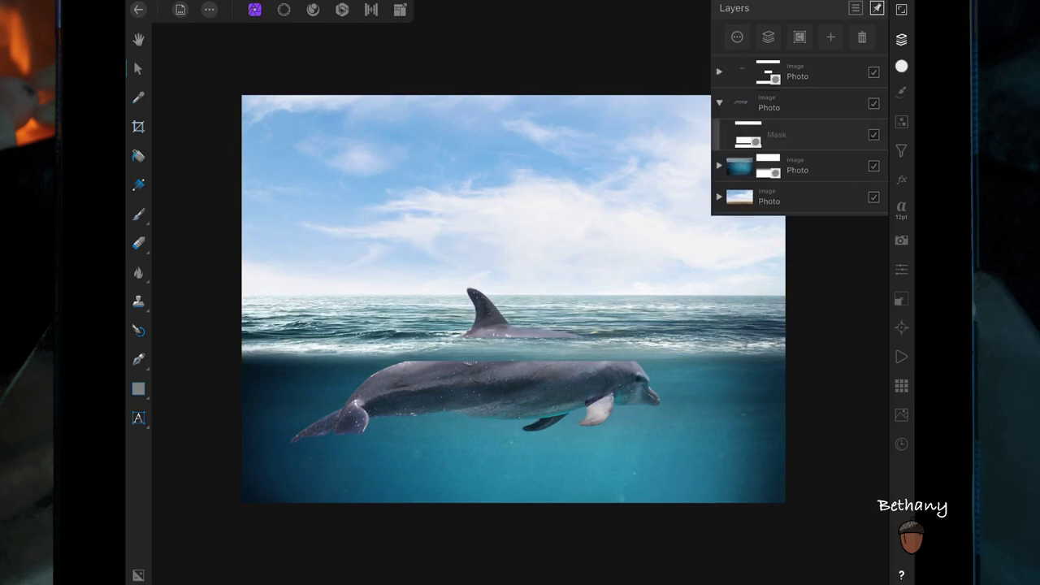
left_click(827, 131)
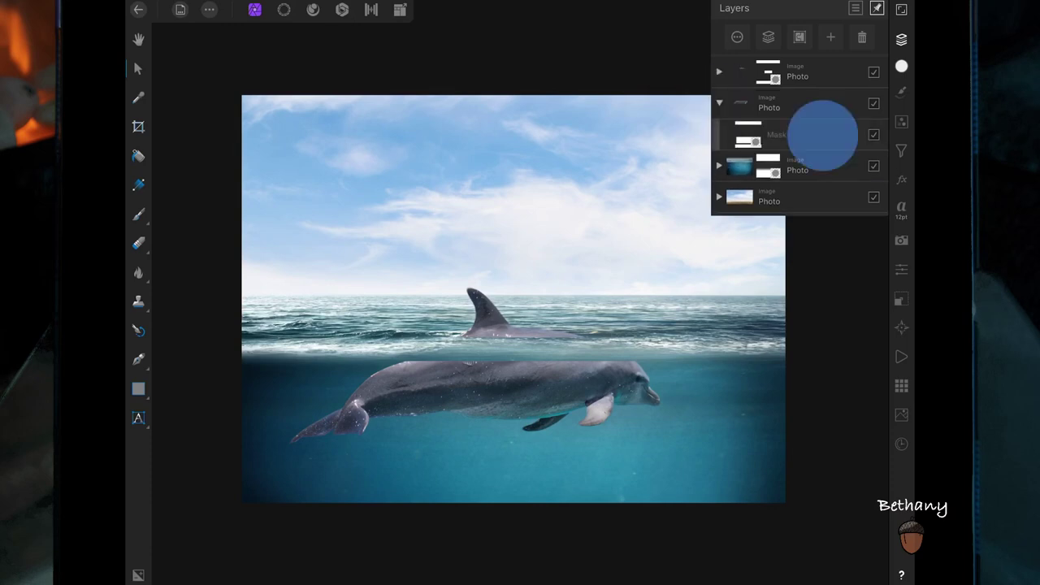
left_click(138, 213)
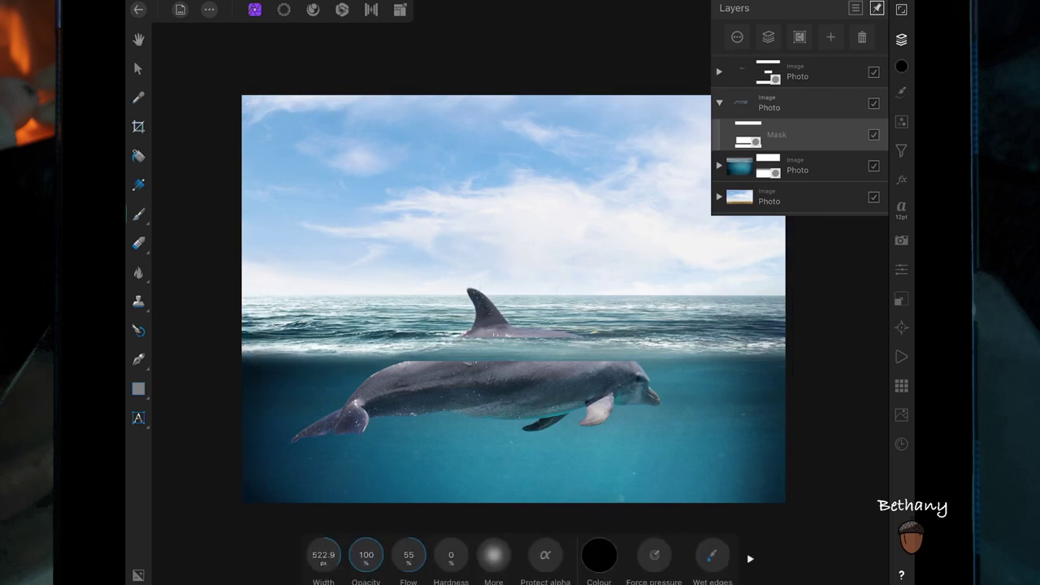
left_click(598, 556)
left_click(599, 556)
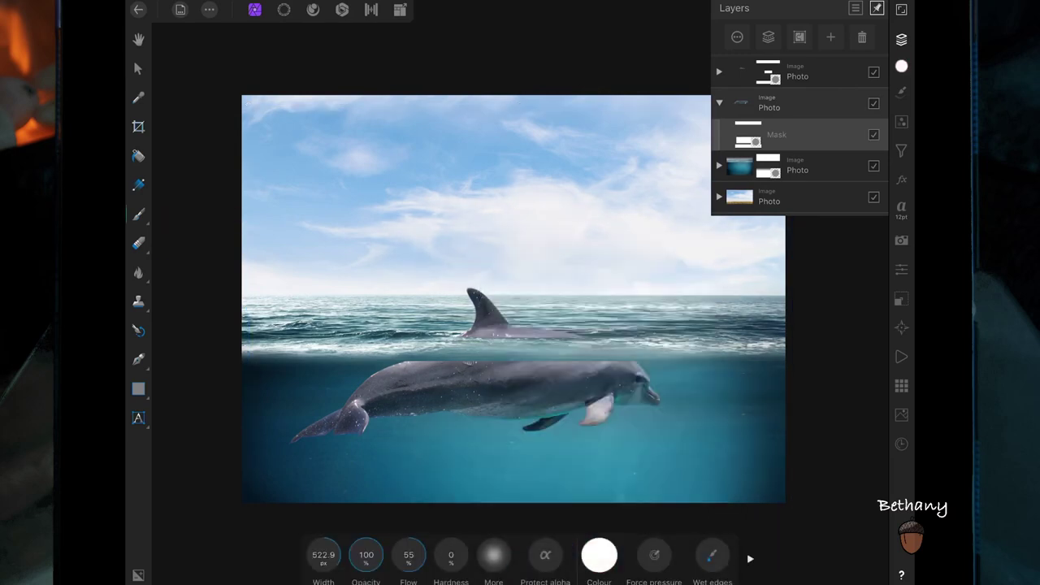
left_click_drag(324, 555, 277, 555)
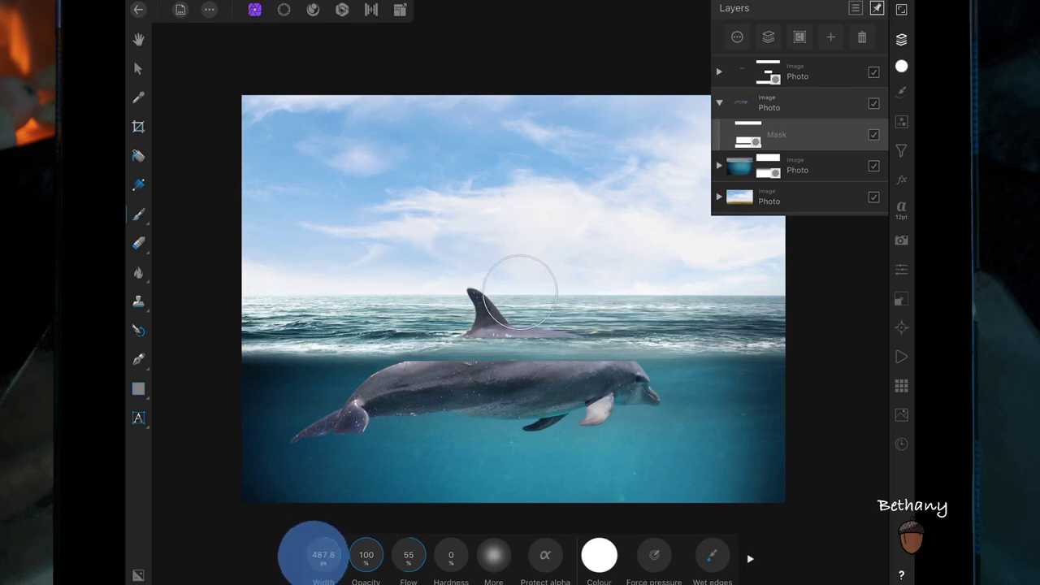
left_click_drag(365, 555, 333, 555)
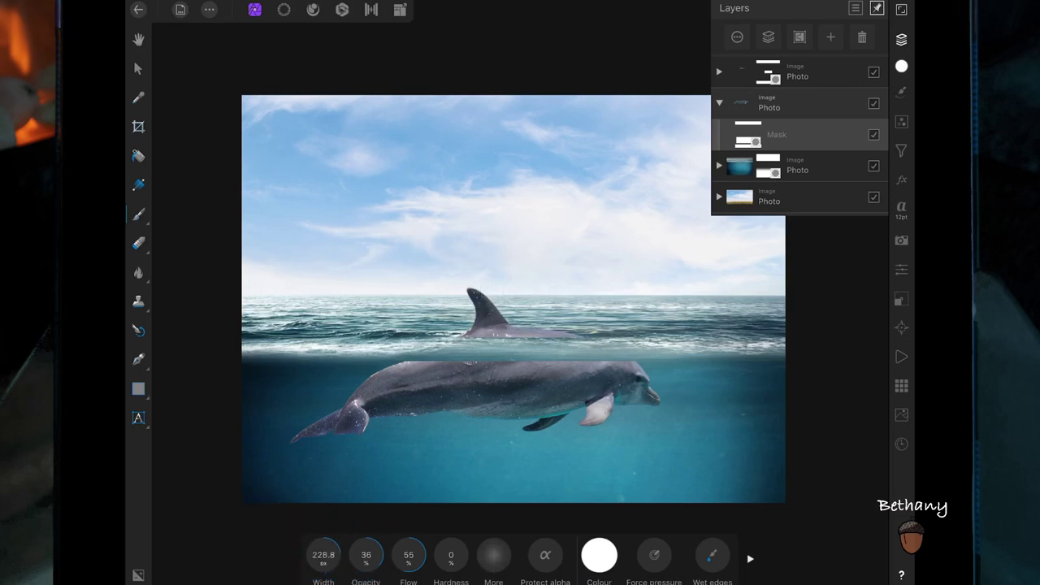
scroll(488, 414, "up", 5)
left_click_drag(323, 555, 213, 523)
left_click(336, 344)
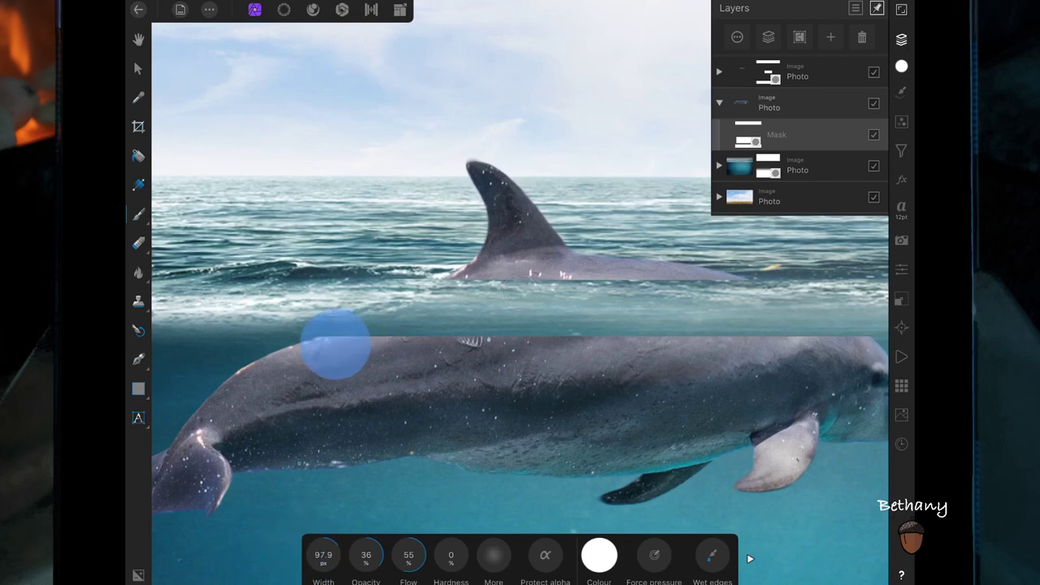
- Paint soft strokes on the mask along the dolphin's back to blend it into the waterline
left_click_drag(366, 555, 381, 552)
left_click(332, 341)
left_click_drag(367, 352, 382, 351)
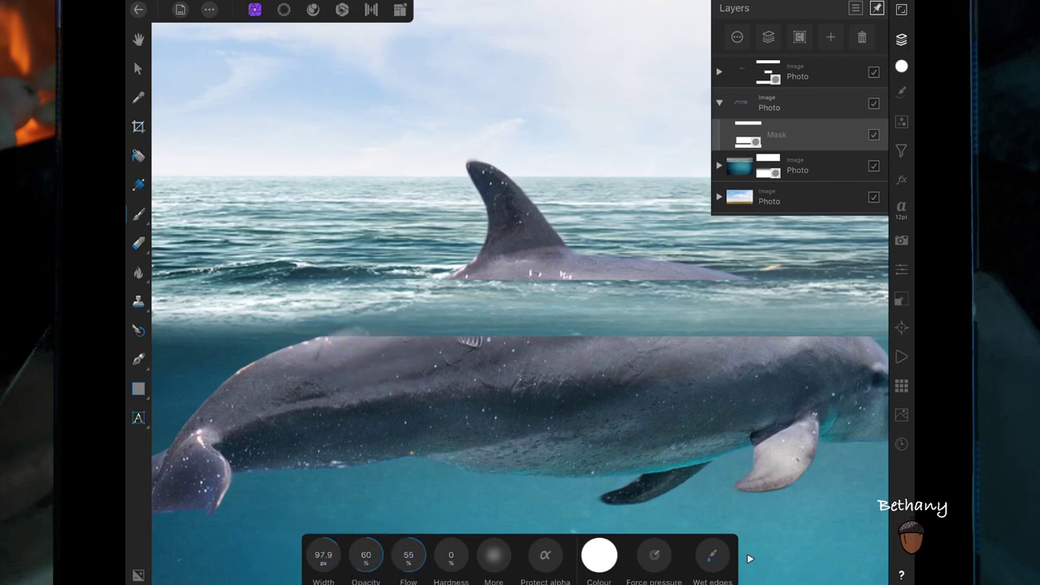
left_click(428, 348)
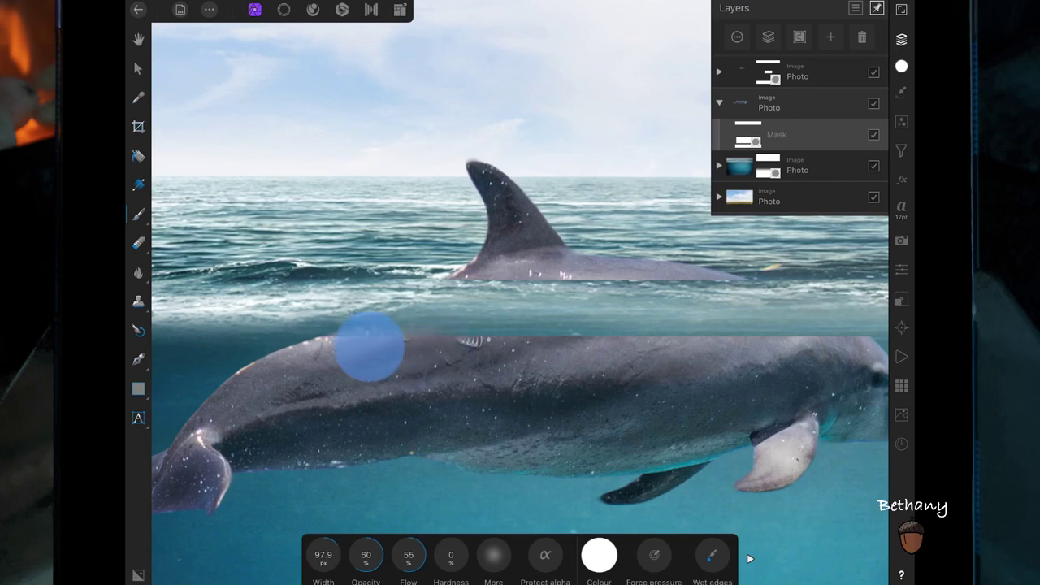
left_click_drag(369, 347, 488, 344)
left_click(550, 343)
left_click(479, 342)
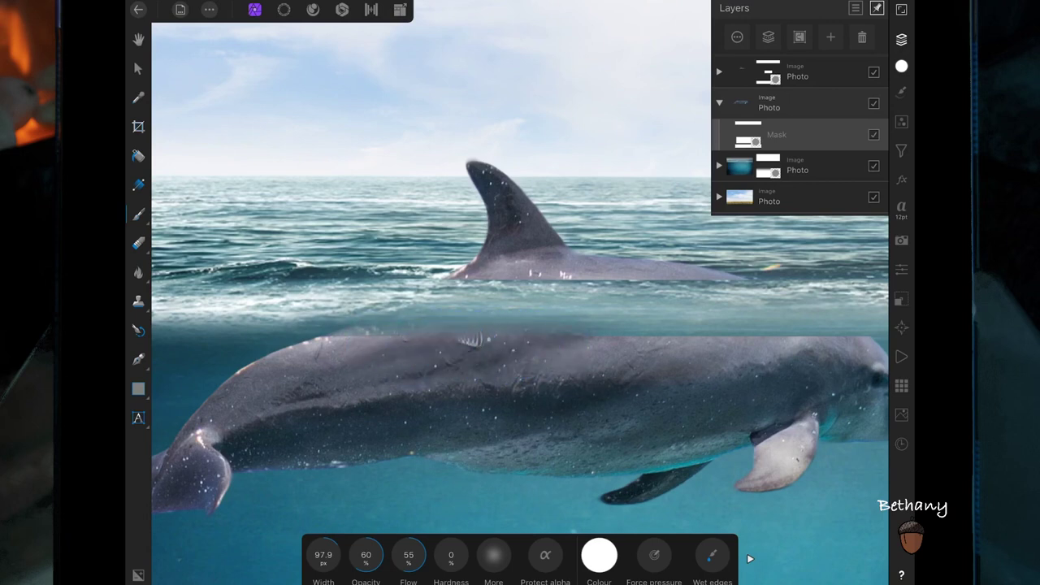
left_click(381, 353)
left_click_drag(840, 362, 805, 357)
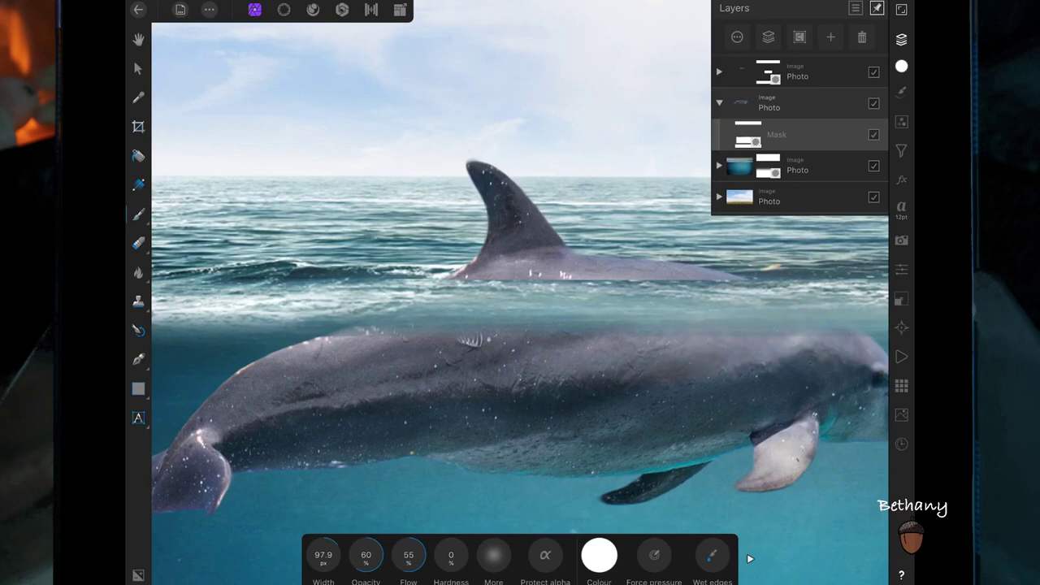
left_click(588, 350)
scroll(506, 308, "down", 5)
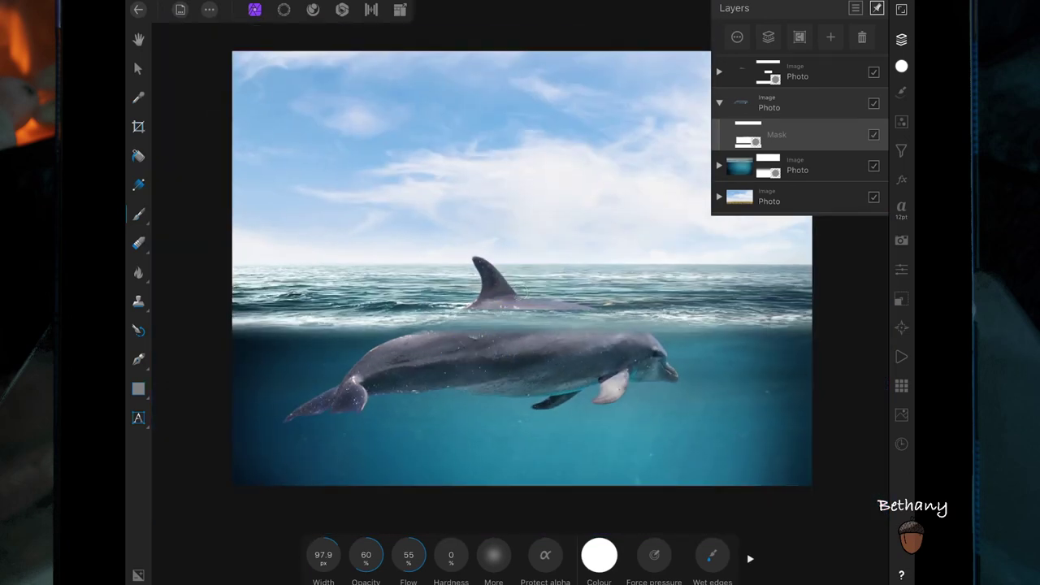
left_click(812, 71)
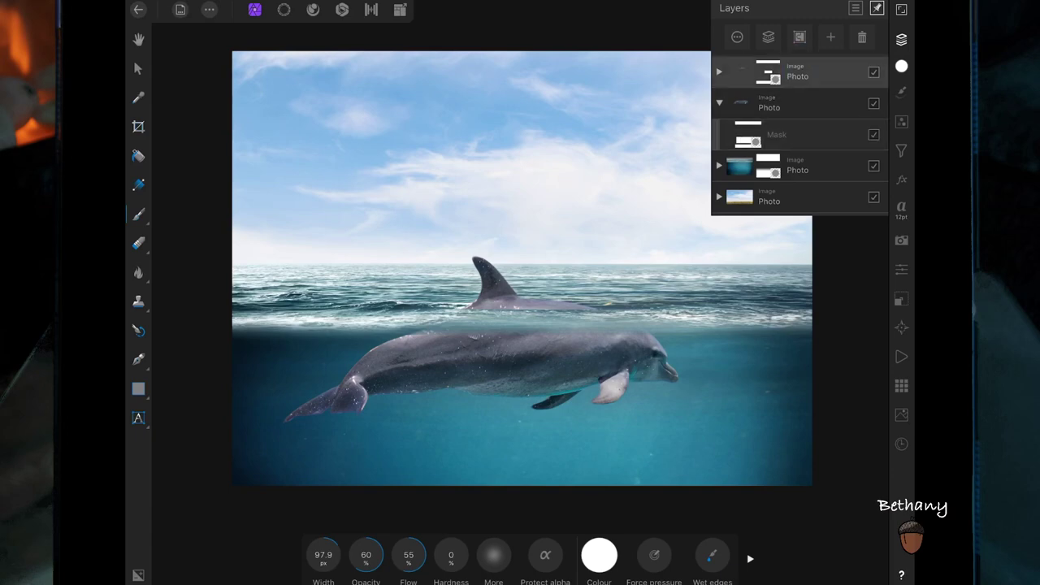
- Select the fin layer's mask, shrink the brush to 59.9 px, and paint out the pinkish fin-base edge
left_click(719, 71)
left_click(813, 103)
scroll(522, 318, "up", 5)
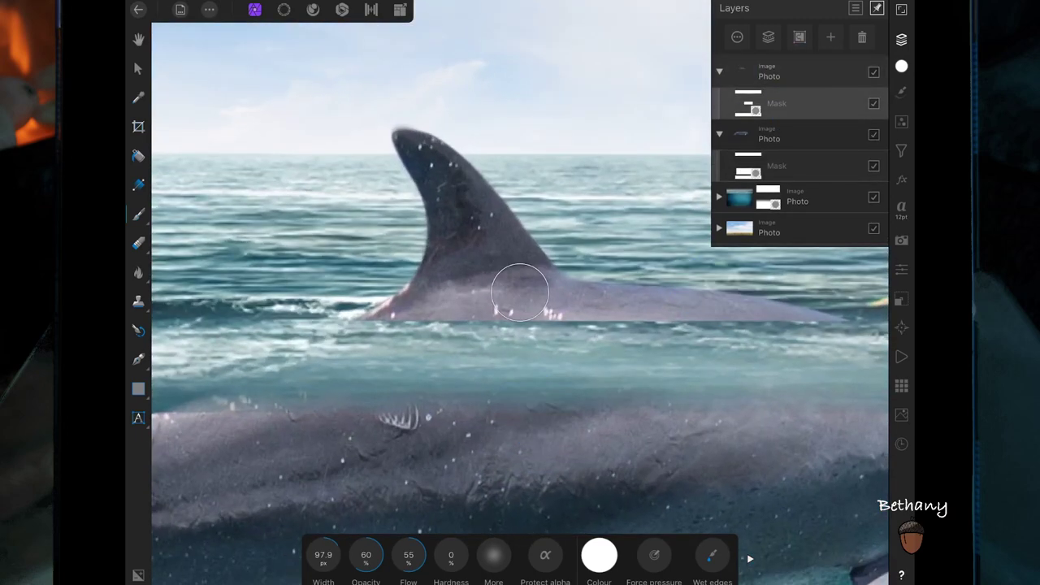
left_click_drag(334, 552, 284, 553)
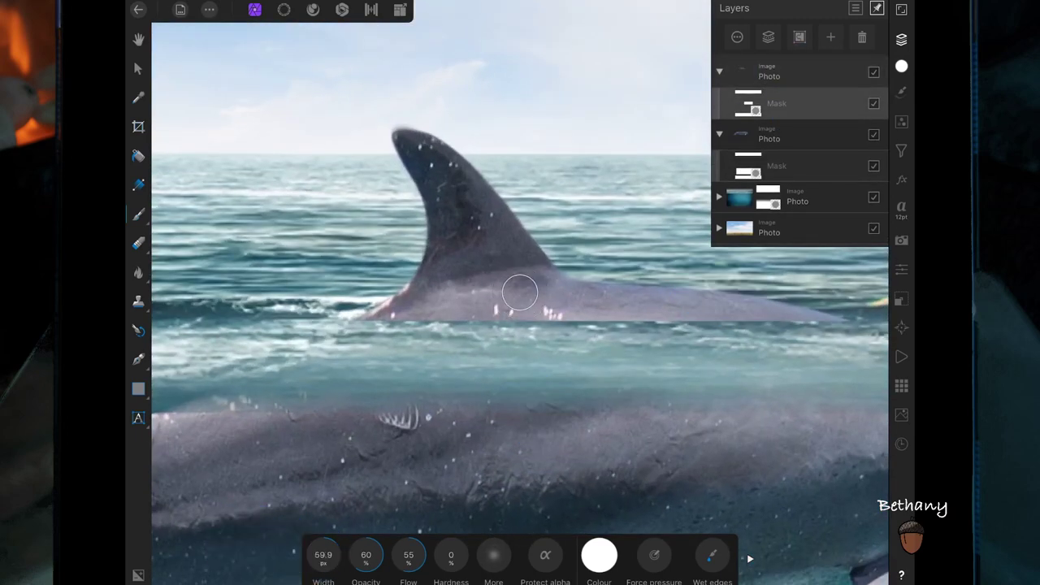
mouse_move(386, 313)
left_mouse_down()
mouse_move(399, 325)
mouse_move(434, 320)
left_mouse_up()
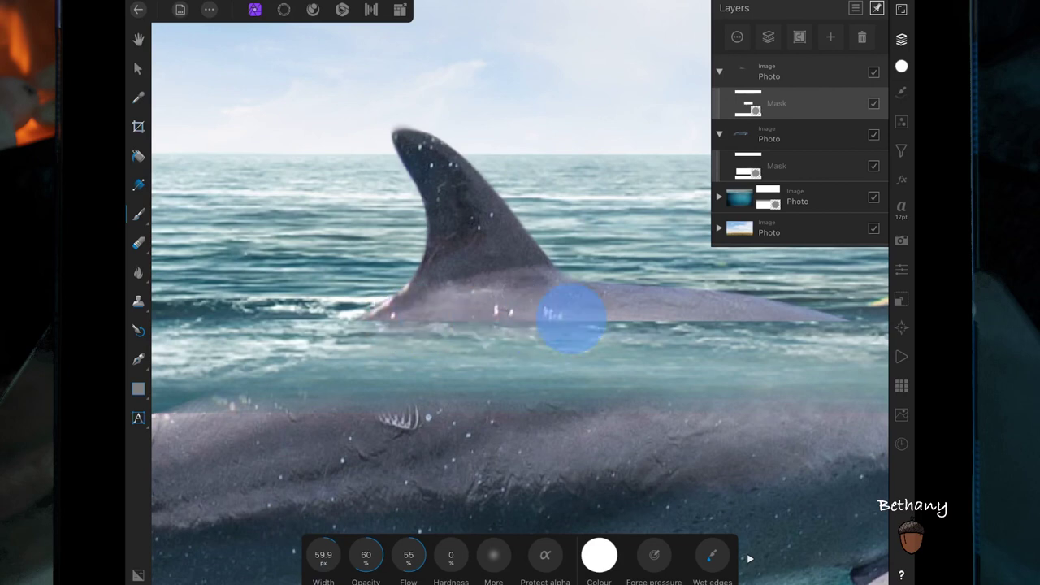
- Brush the fin mask along the body line and fin base, then collapse both dolphin layers
left_click_drag(569, 318, 772, 333)
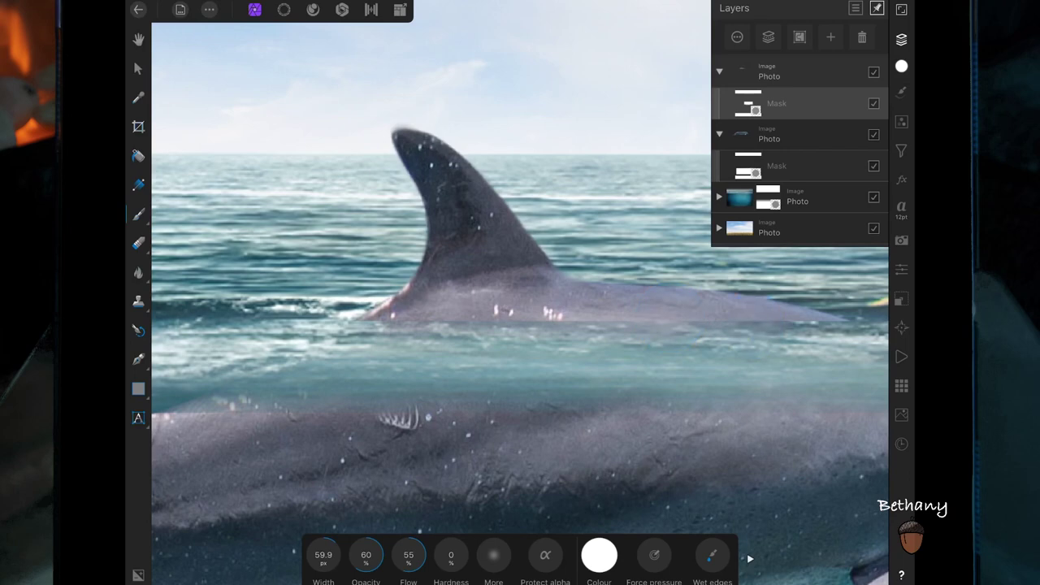
left_click(580, 321)
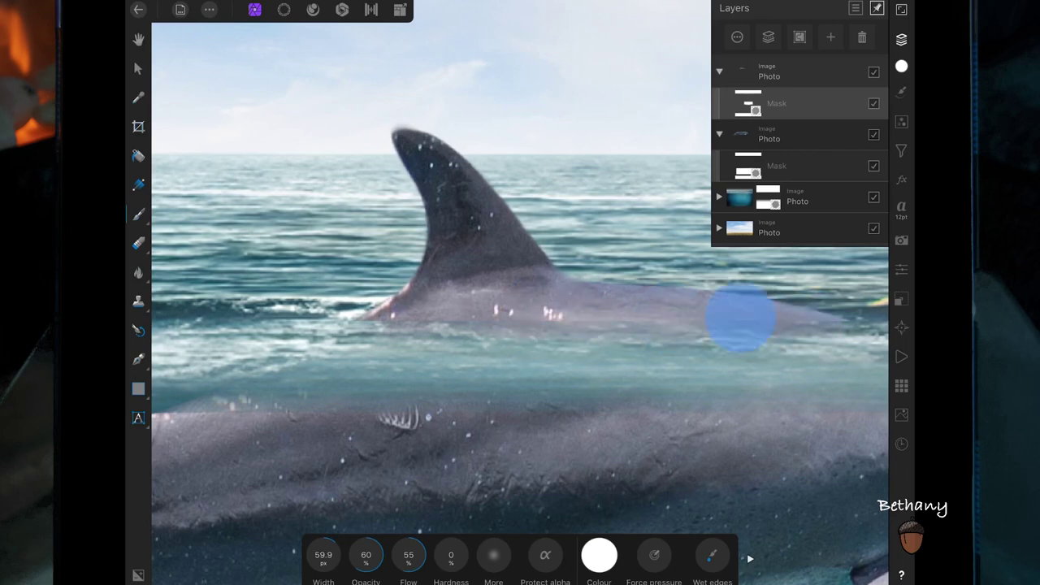
left_click_drag(738, 317, 840, 322)
left_click(374, 321)
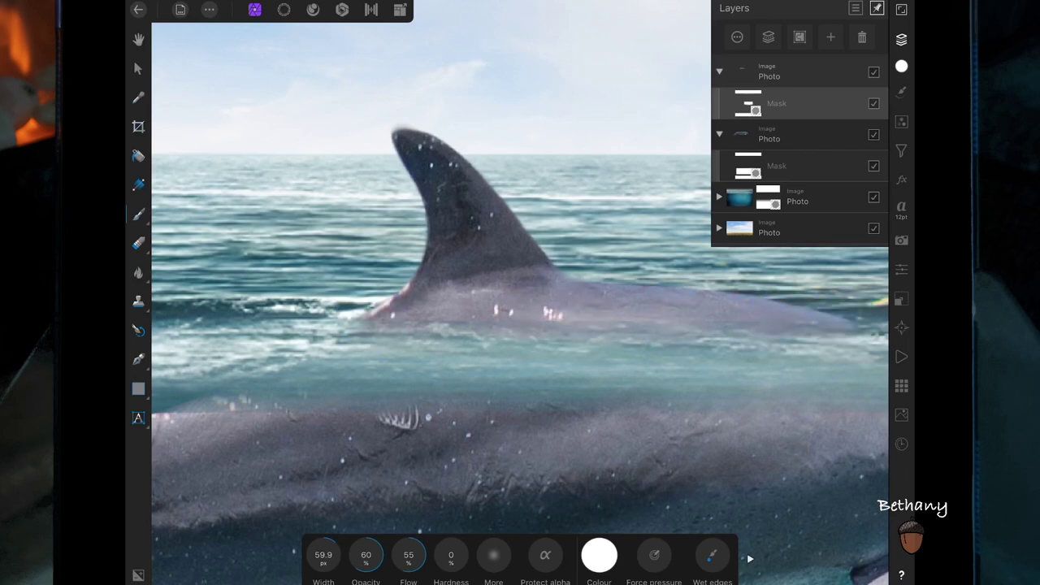
scroll(710, 382, "down", 5)
scroll(711, 382, "down", 2)
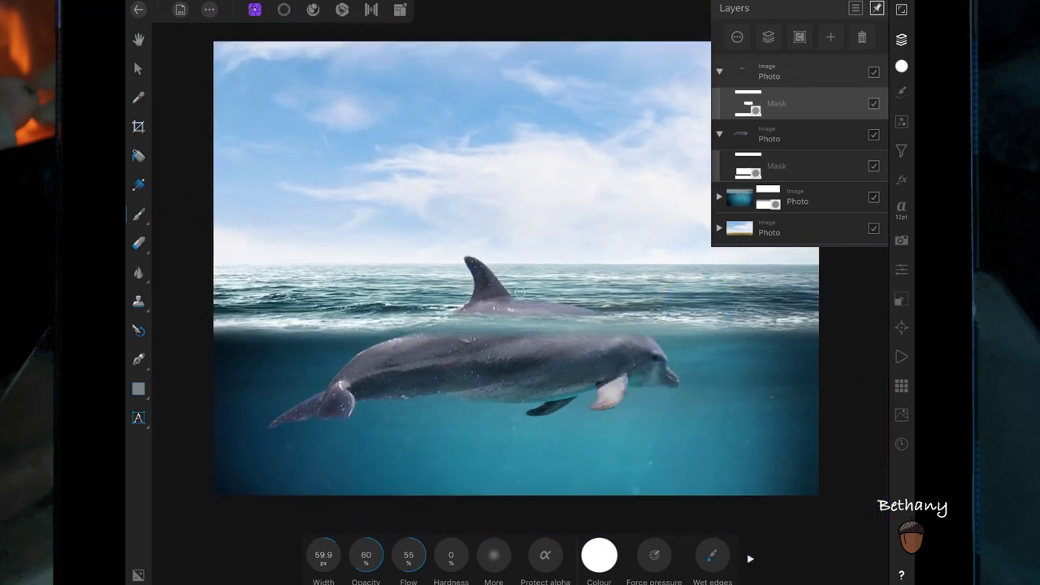
scroll(710, 382, "down", 2)
scroll(691, 394, "up", 3)
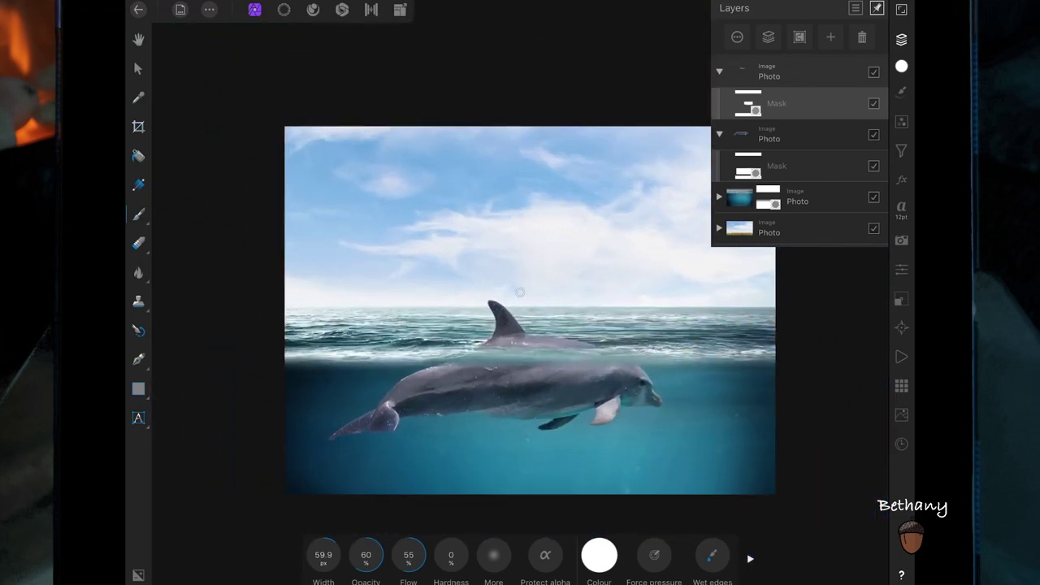
left_click(719, 134)
left_click(720, 71)
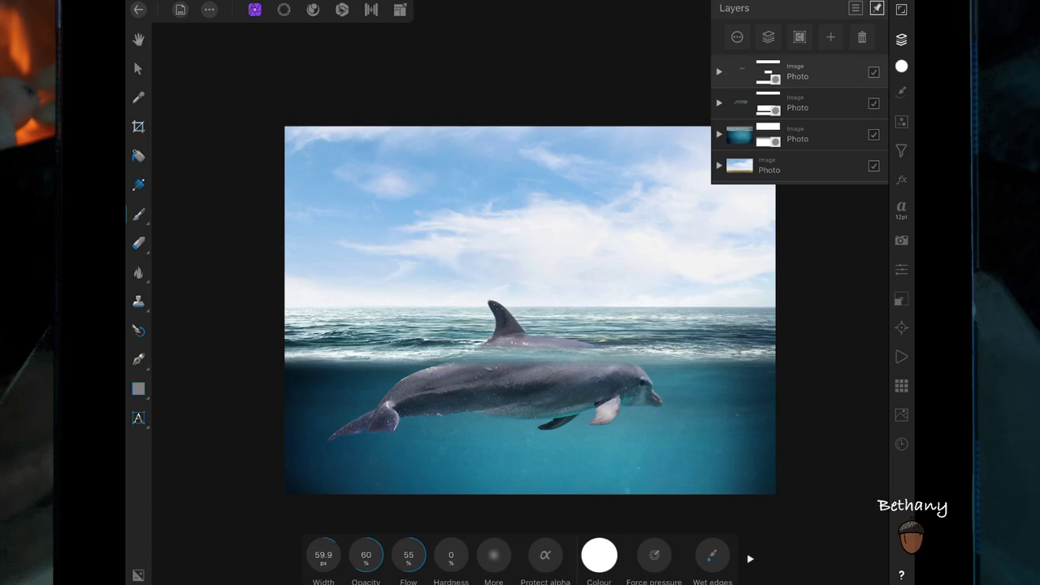
- Touch up the underwater dolphin's mask with another soft dab along its back
scroll(558, 369, "up", 5)
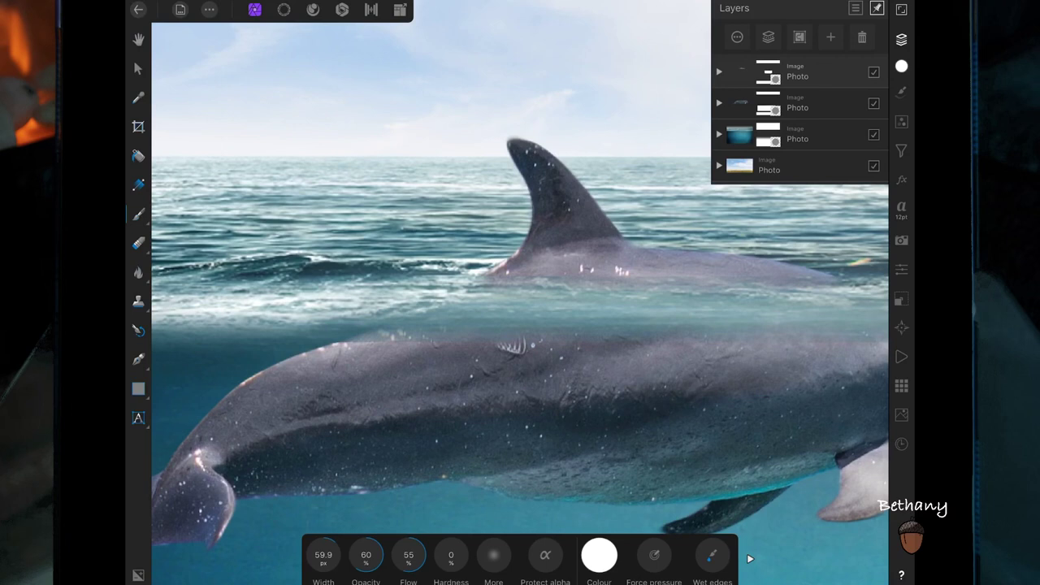
left_click(719, 103)
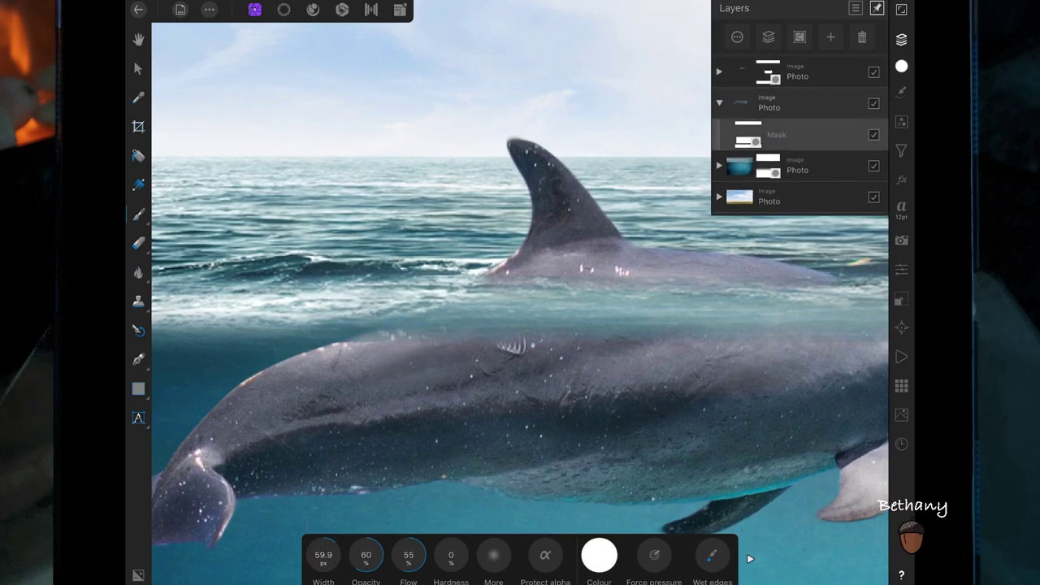
left_click_drag(383, 344, 353, 349)
left_click(433, 351)
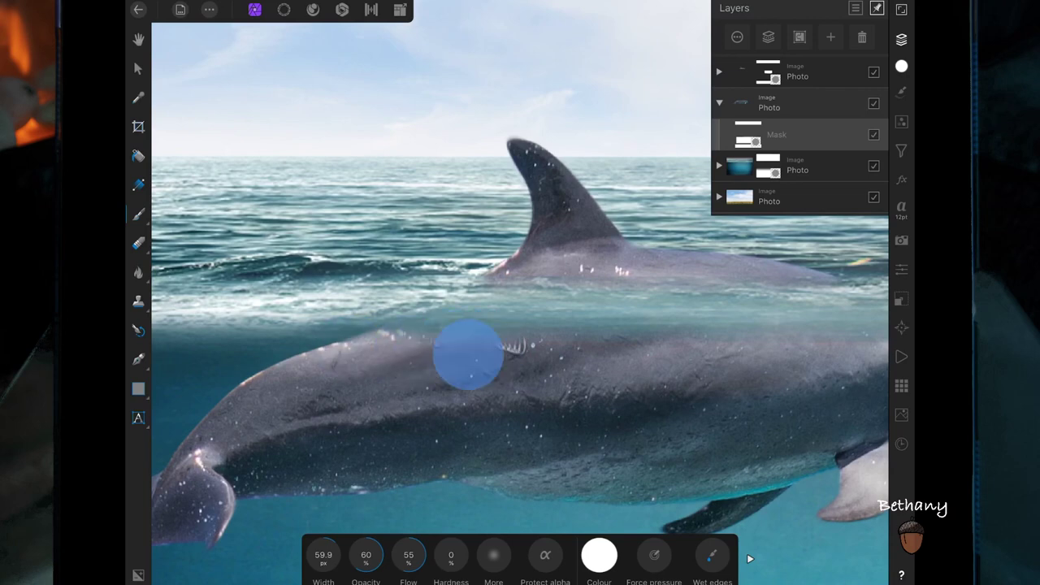
scroll(468, 355, "down", 5)
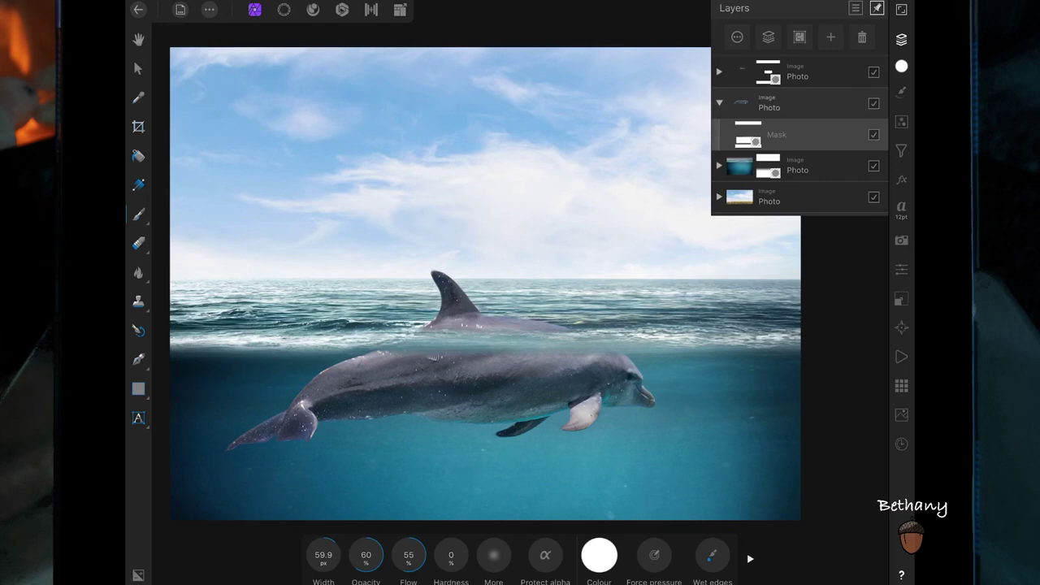
- Rasterise the underwater dolphin layer so its mask is baked into pixels
left_click(719, 102)
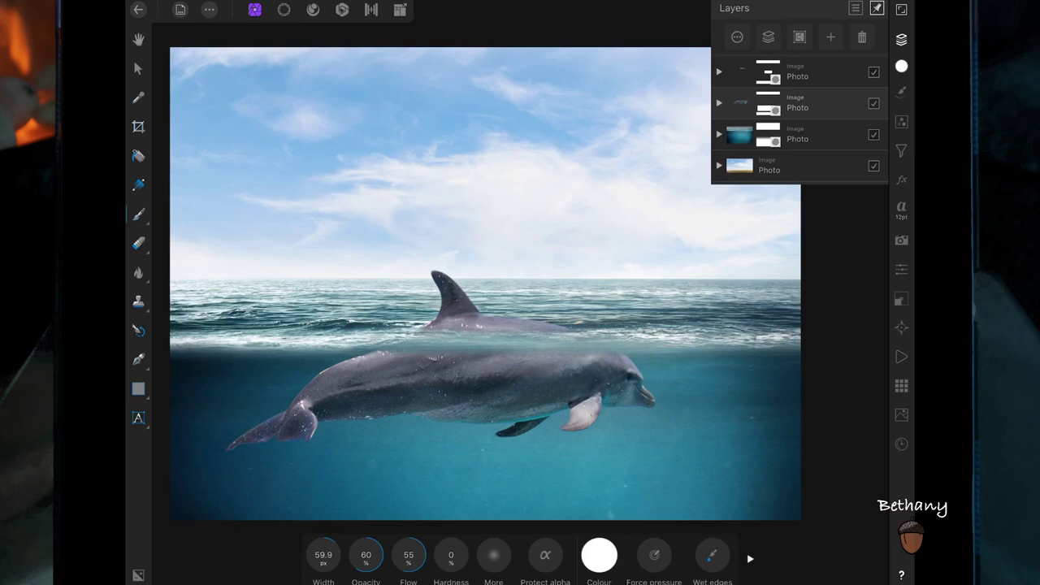
right_click(801, 109)
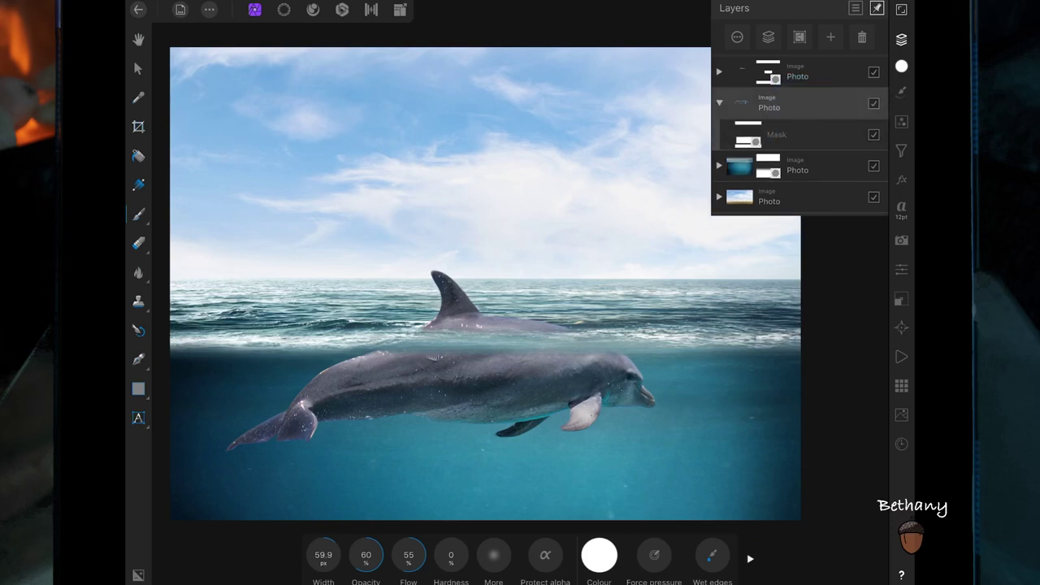
left_click(756, 158)
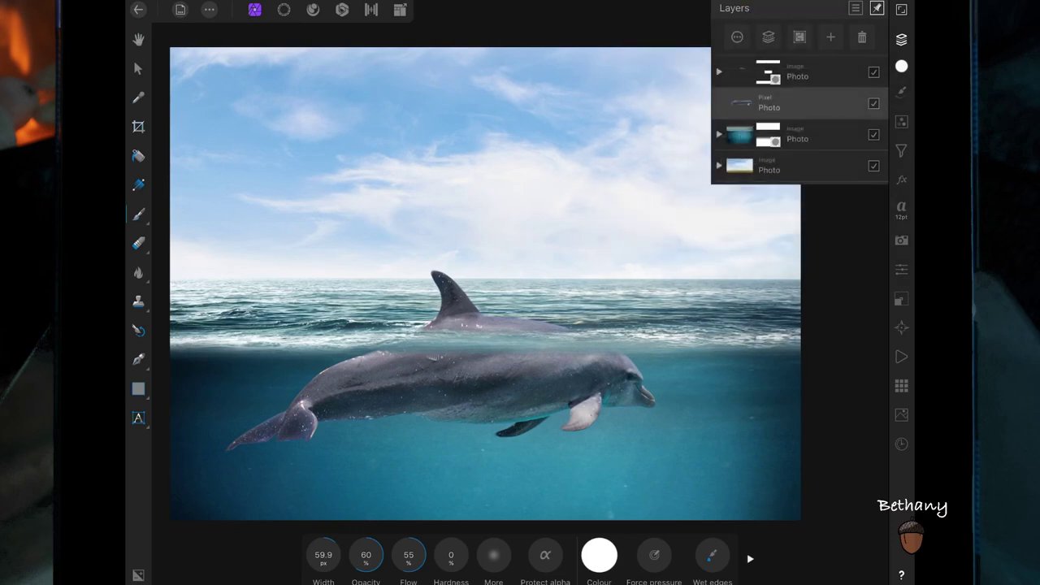
- Add a Fill Layer nested in the dolphin layer, coloured with teal sampled from the water
left_click(831, 37)
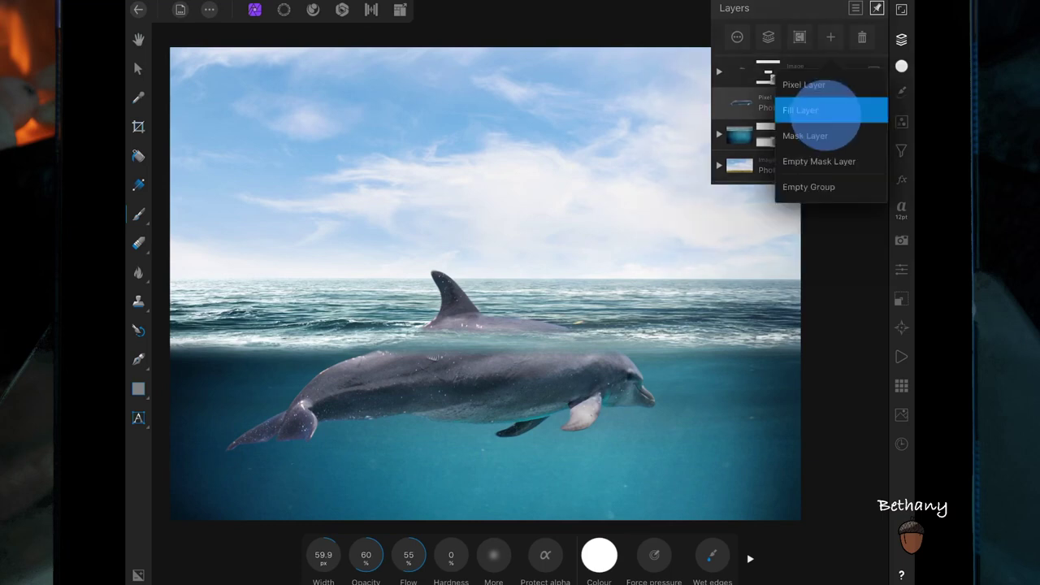
left_click(800, 110)
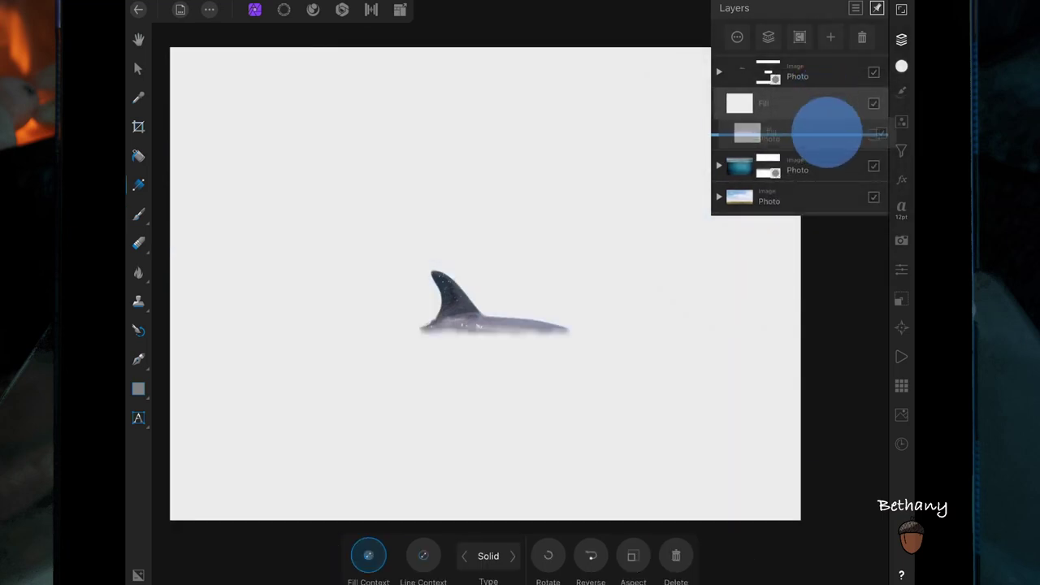
left_click_drag(820, 103, 828, 130)
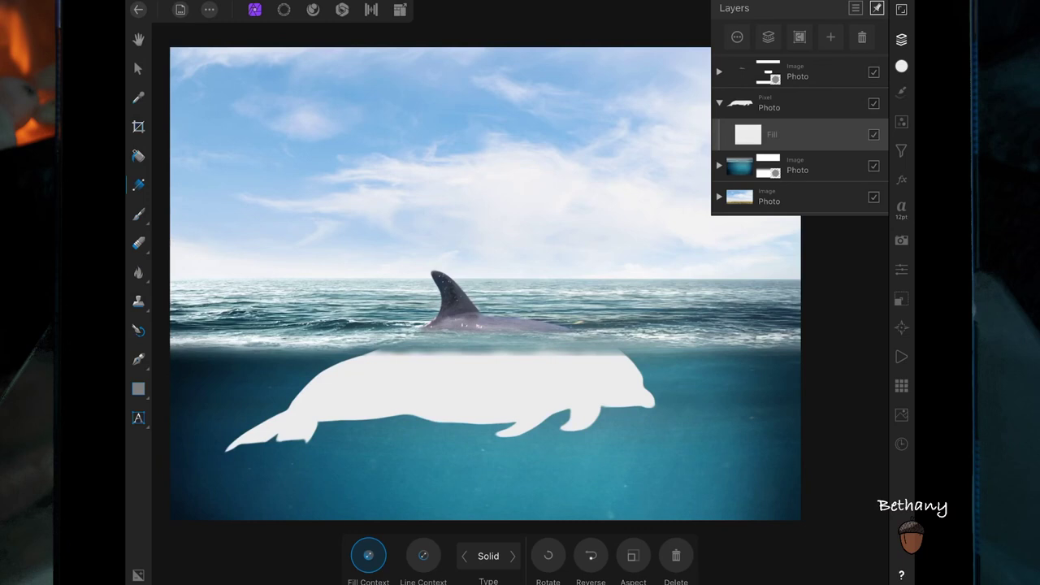
left_click(902, 66)
left_click_drag(845, 37, 674, 447)
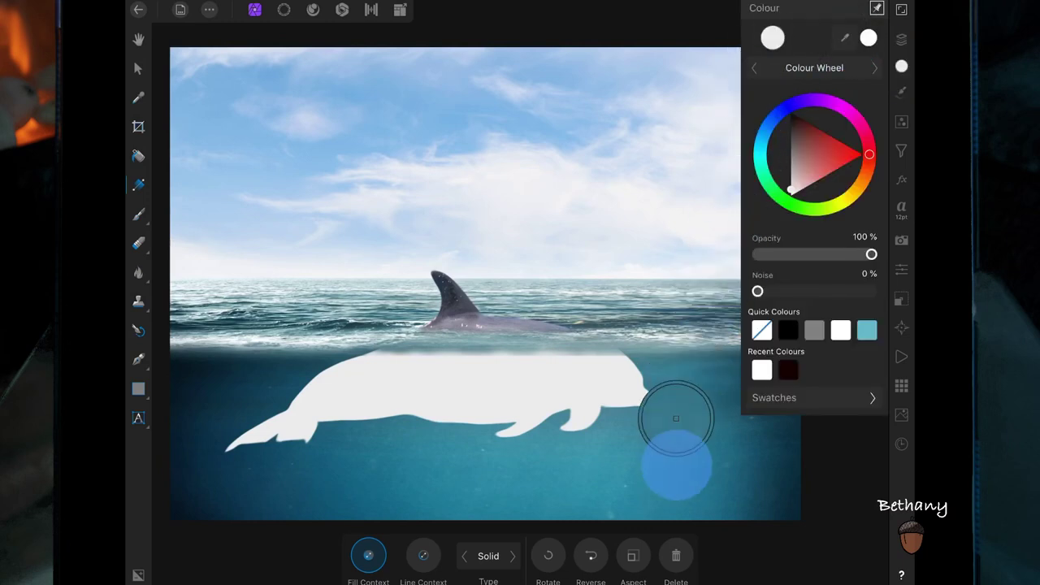
left_click(869, 37)
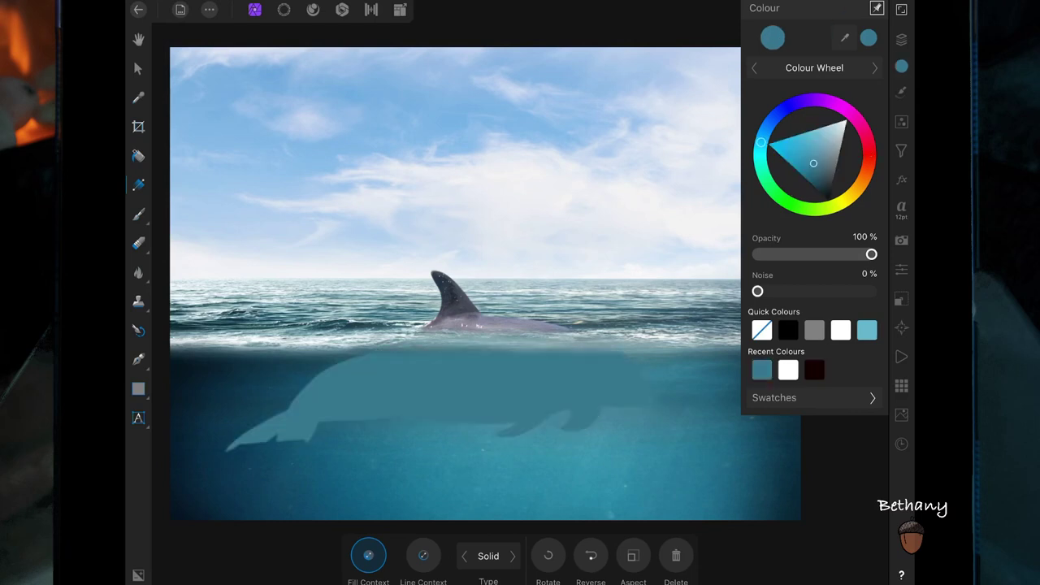
left_click(901, 39)
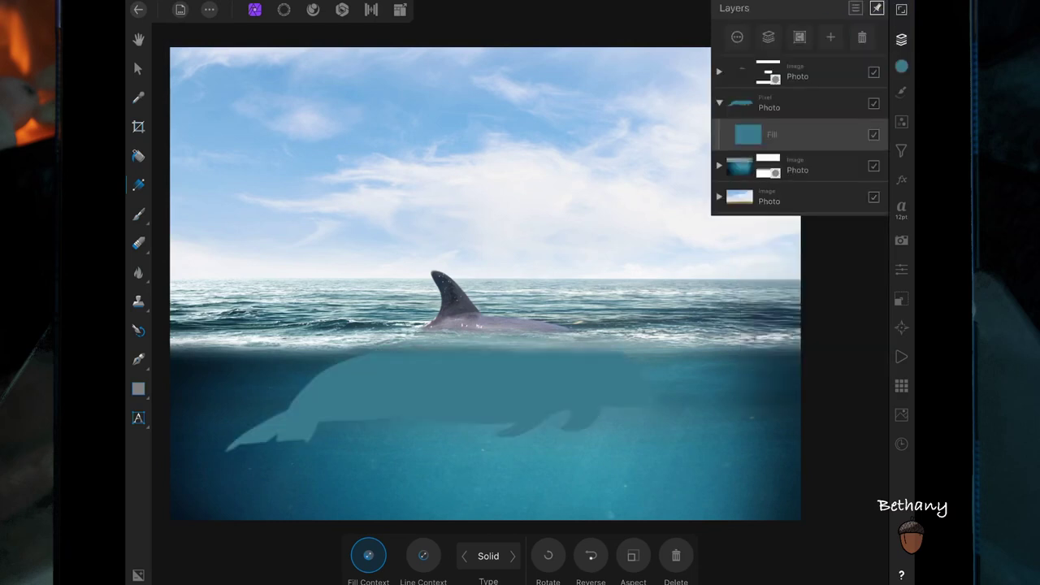
- Set the teal fill's blend mode to Soft Light and its opacity to 69%
left_click(772, 135)
left_click(798, 115)
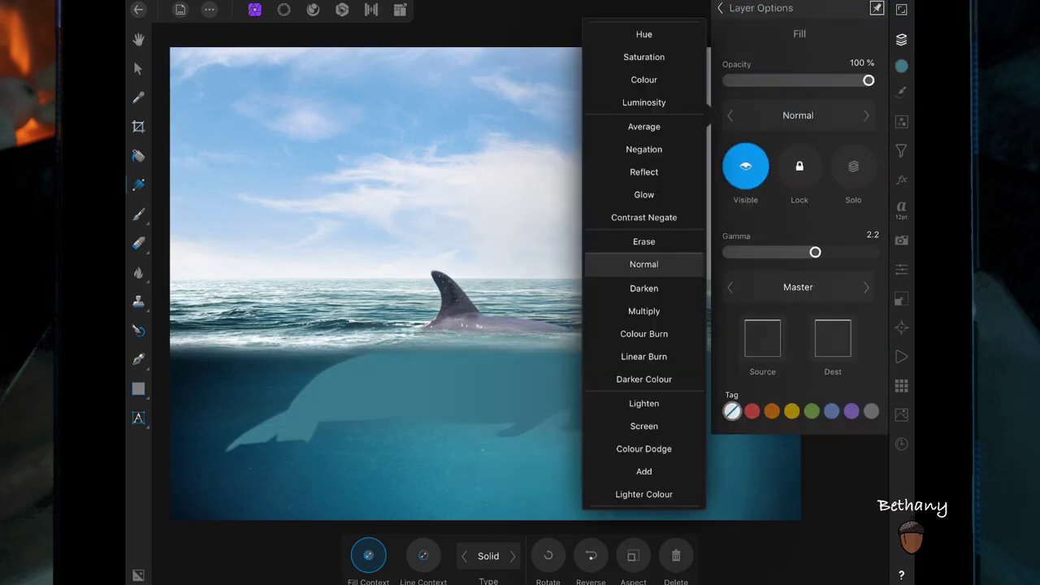
left_click(644, 264)
left_click(670, 354)
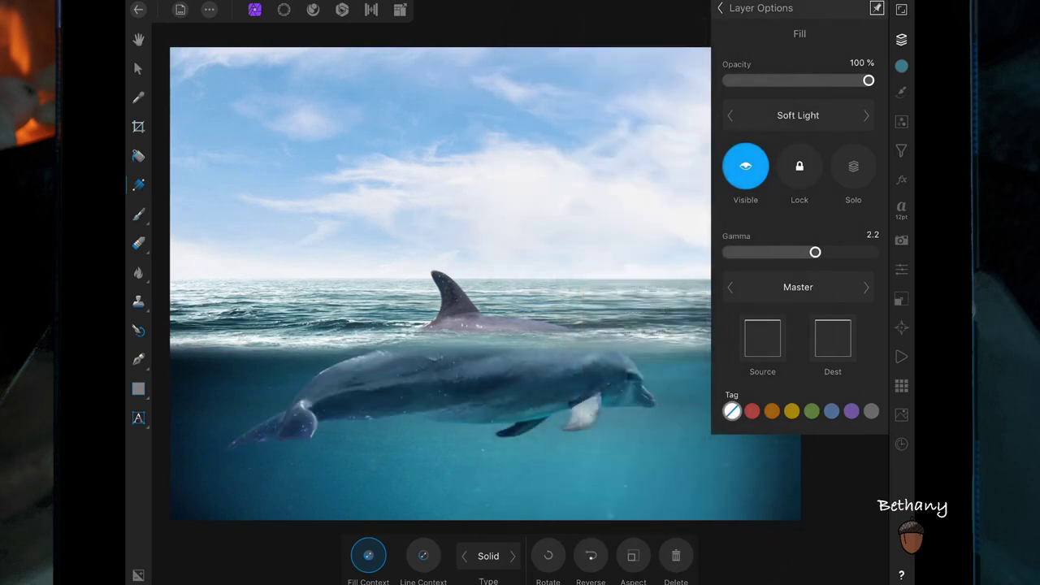
scroll(566, 312, "down", 3)
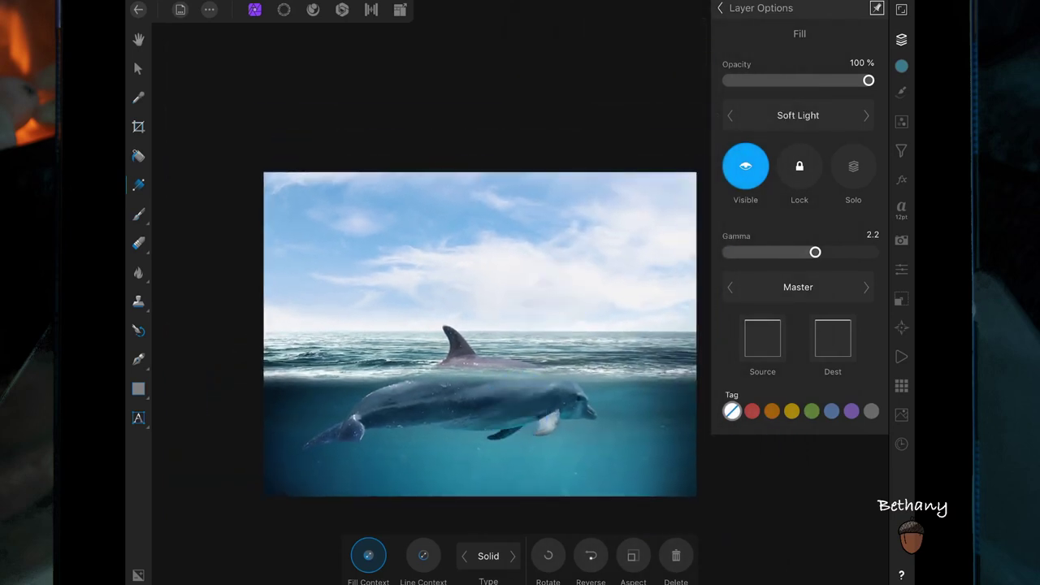
left_click_drag(868, 81, 831, 81)
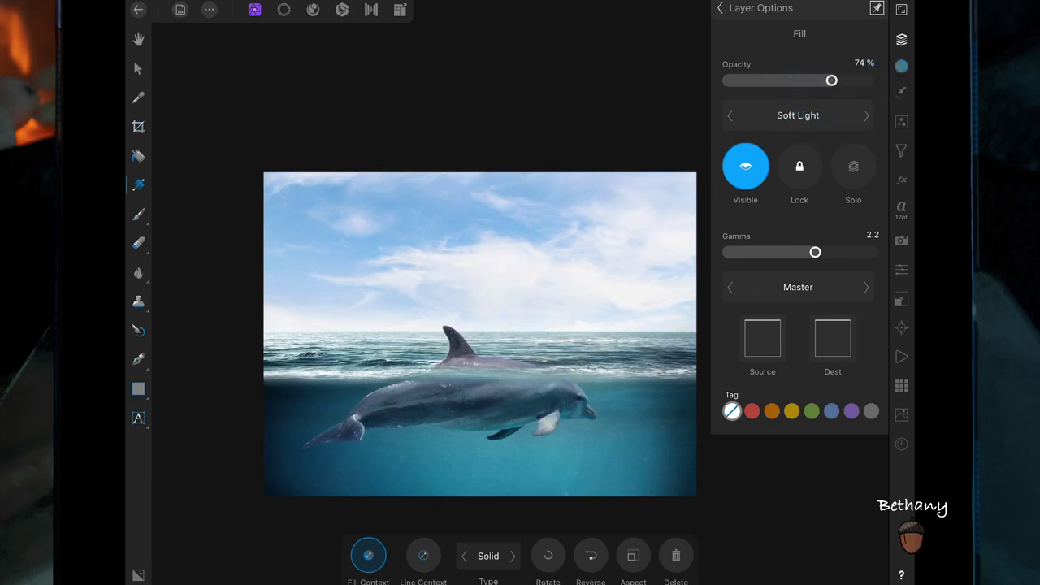
left_click_drag(831, 80, 824, 81)
left_click(720, 8)
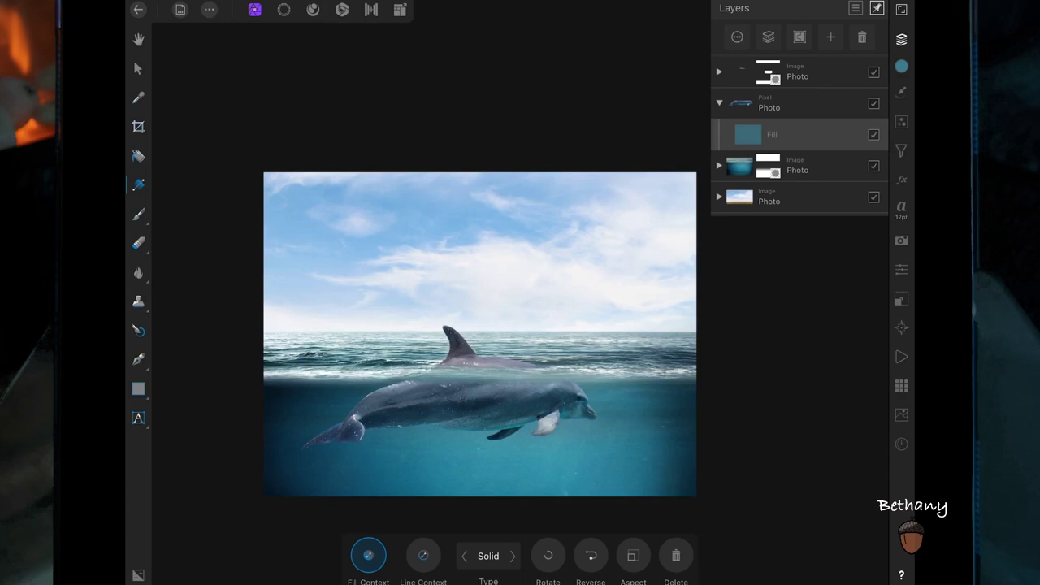
left_click(769, 104)
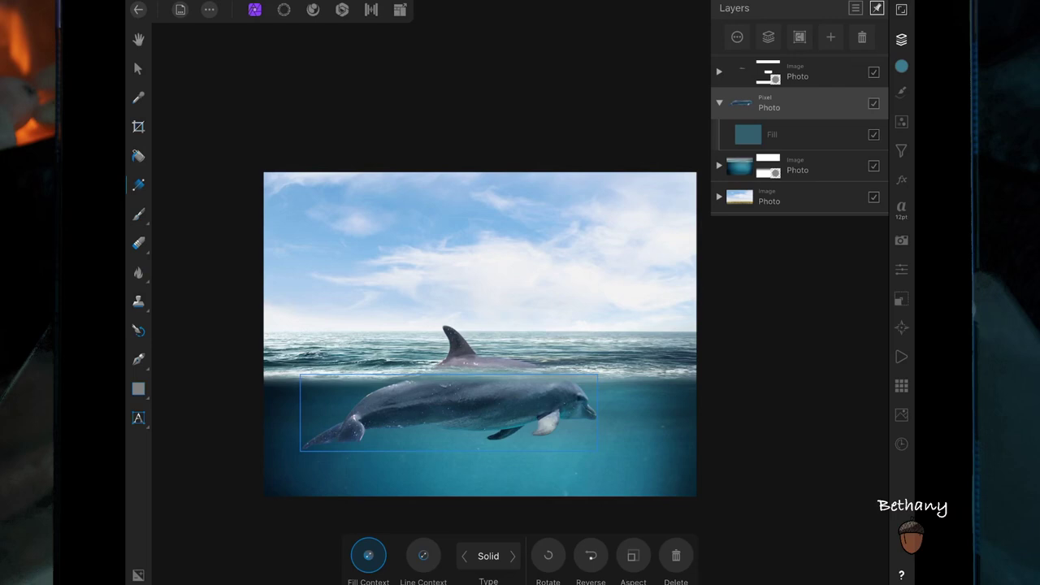
- Add a live Gaussian Blur to the underwater dolphin with a 0.2 px radius
left_click(901, 151)
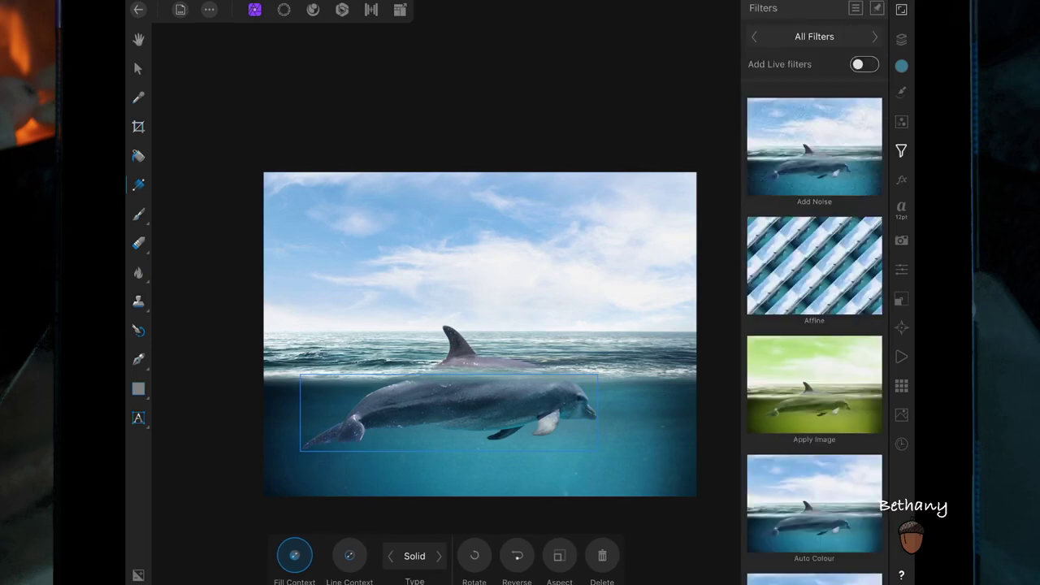
left_click(865, 64)
left_click(815, 37)
left_click(678, 97)
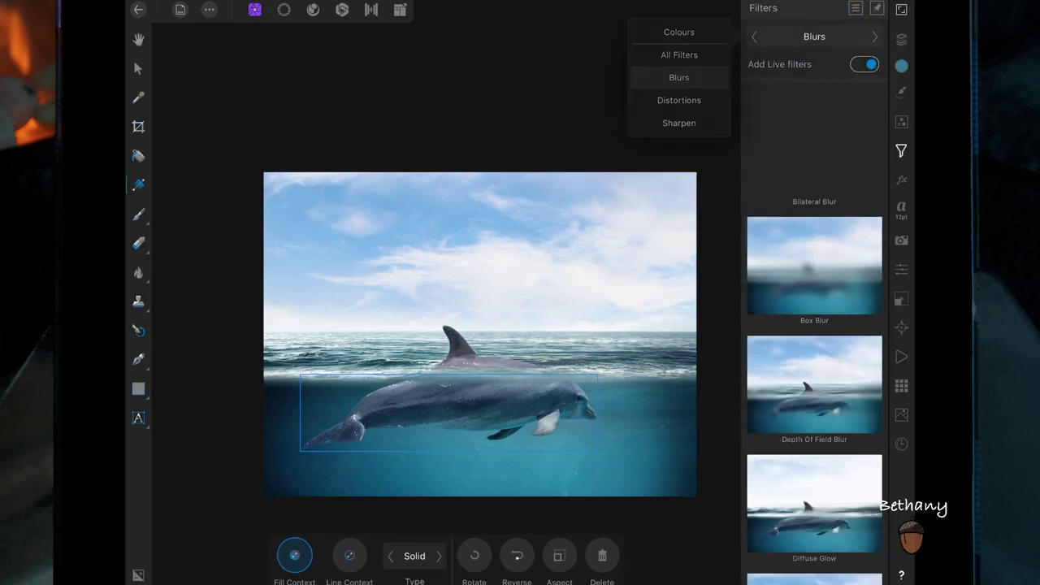
scroll(814, 325, "down", 5)
scroll(814, 325, "down", 2)
left_click(814, 301)
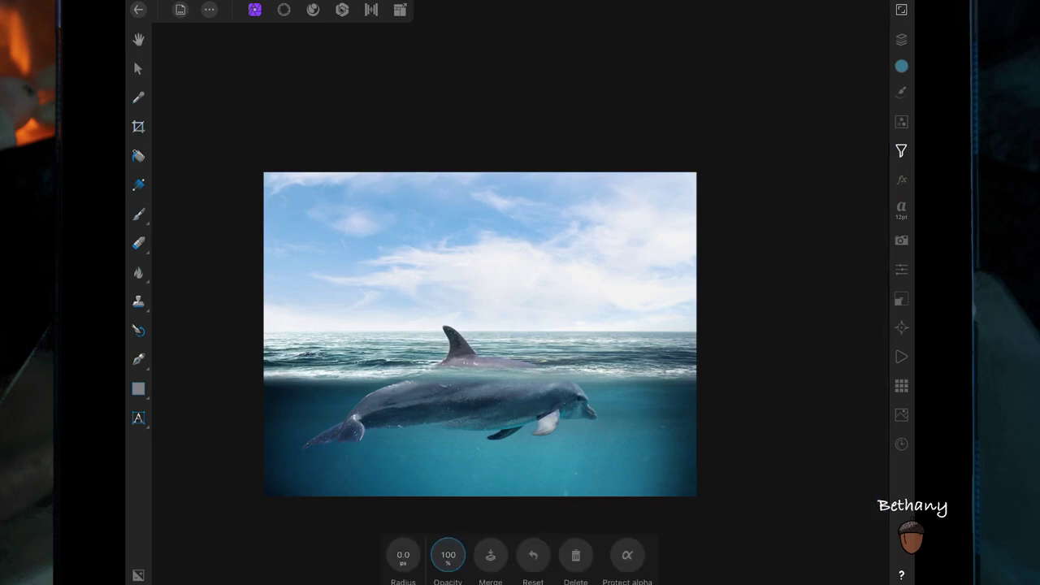
left_click_drag(412, 553, 399, 553)
left_click_drag(403, 555, 398, 558)
left_click(400, 558)
left_click_drag(399, 557, 382, 555)
left_click(402, 557)
left_click_drag(401, 558, 399, 556)
- Lower the dolphin layer's opacity to 82%
left_click(902, 39)
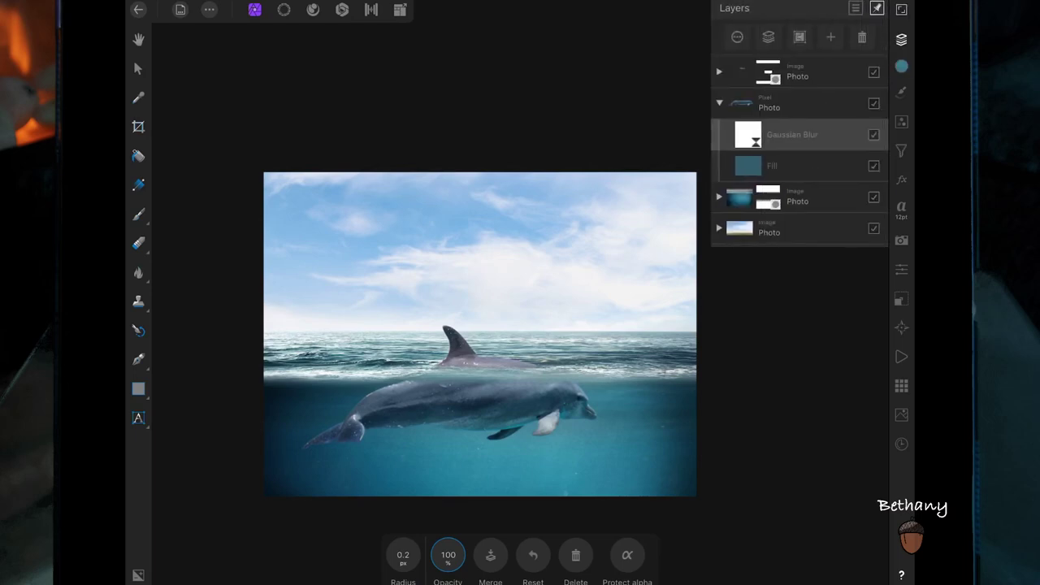
left_click(769, 104)
left_click_drag(869, 80, 844, 81)
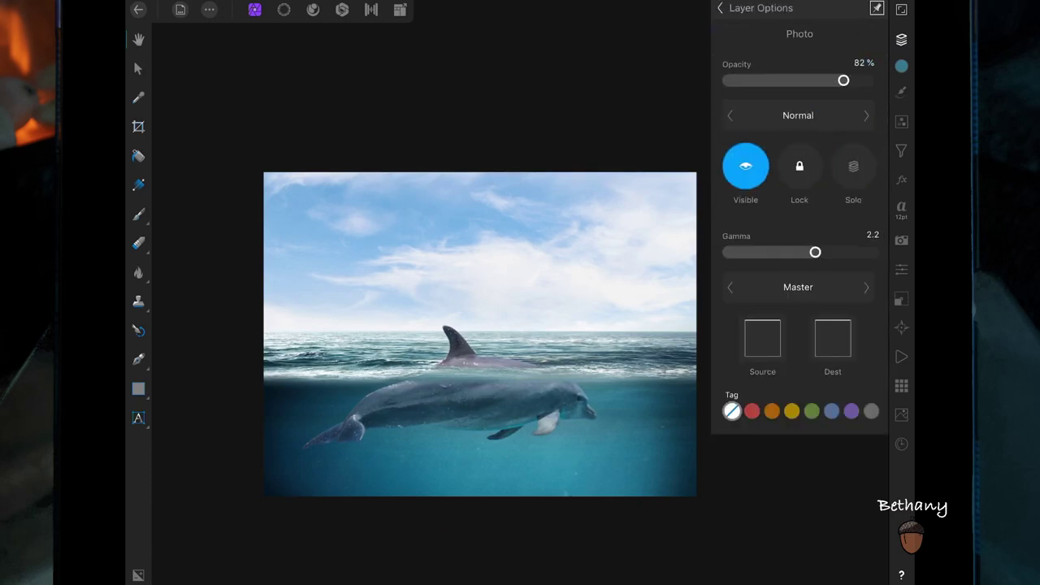
- Add a new pixel layer for splashes at the top of the layer stack
left_click(720, 7)
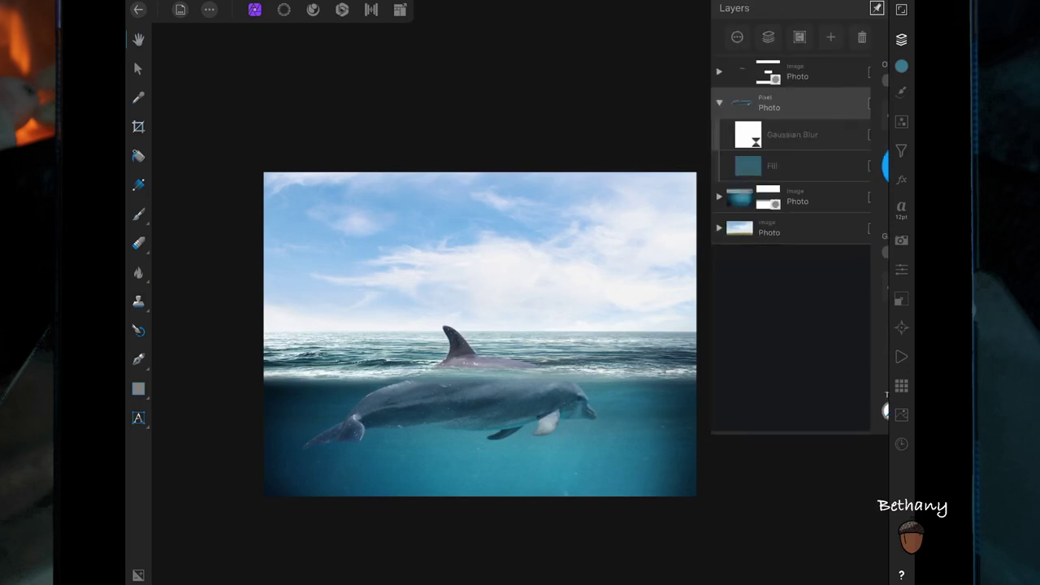
left_click(768, 71)
left_click(831, 36)
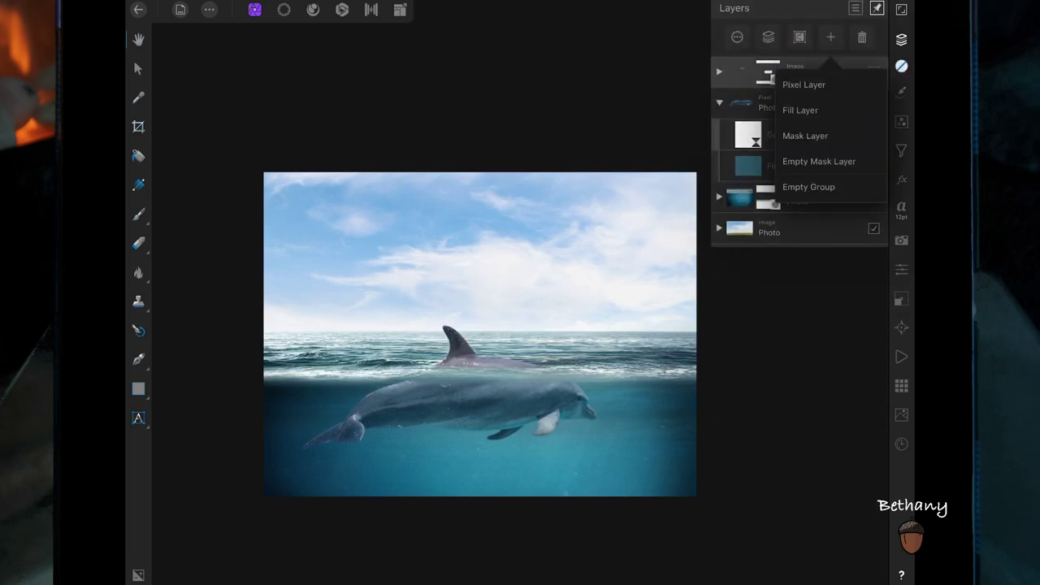
left_click(804, 85)
- Paint a water splash along the waterline over the dolphin's back with a Water Splash brush
left_click(901, 91)
left_click(814, 36)
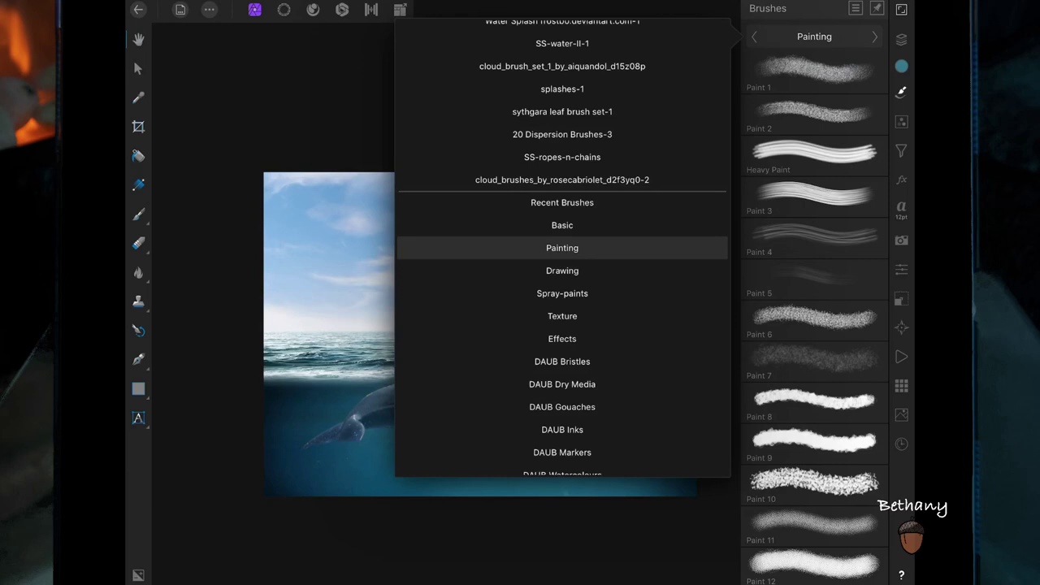
left_click_drag(687, 152, 662, 385)
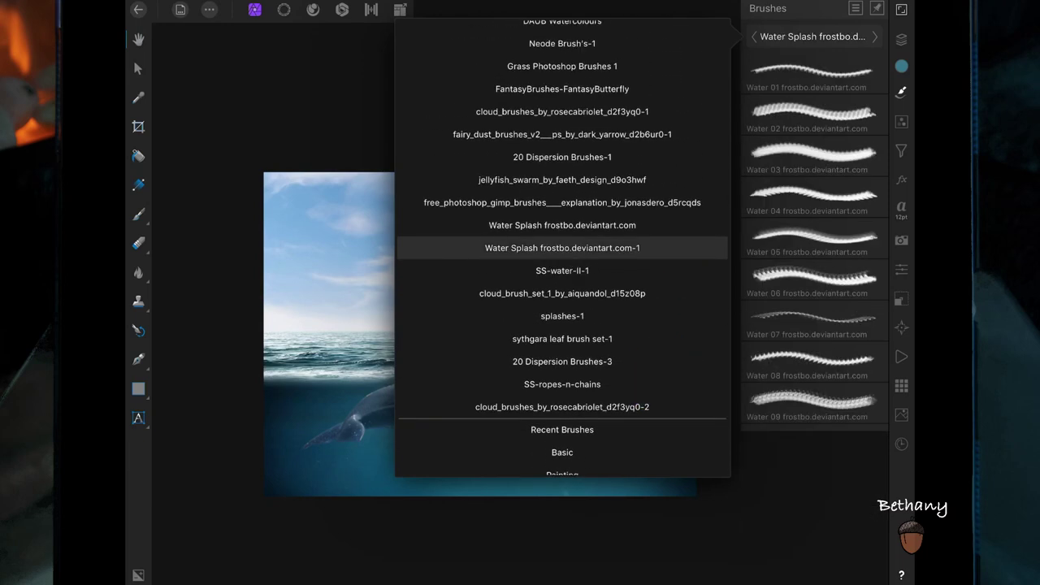
left_click(520, 291)
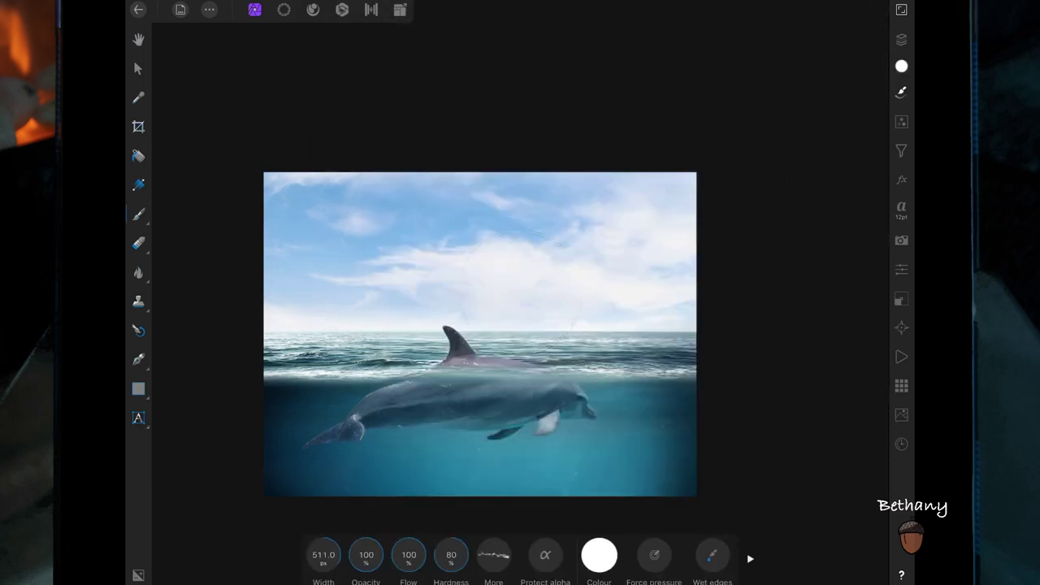
left_click_drag(396, 380, 475, 380)
- Duplicate the splash layer, then move the copy right and rotate it
left_click(138, 68)
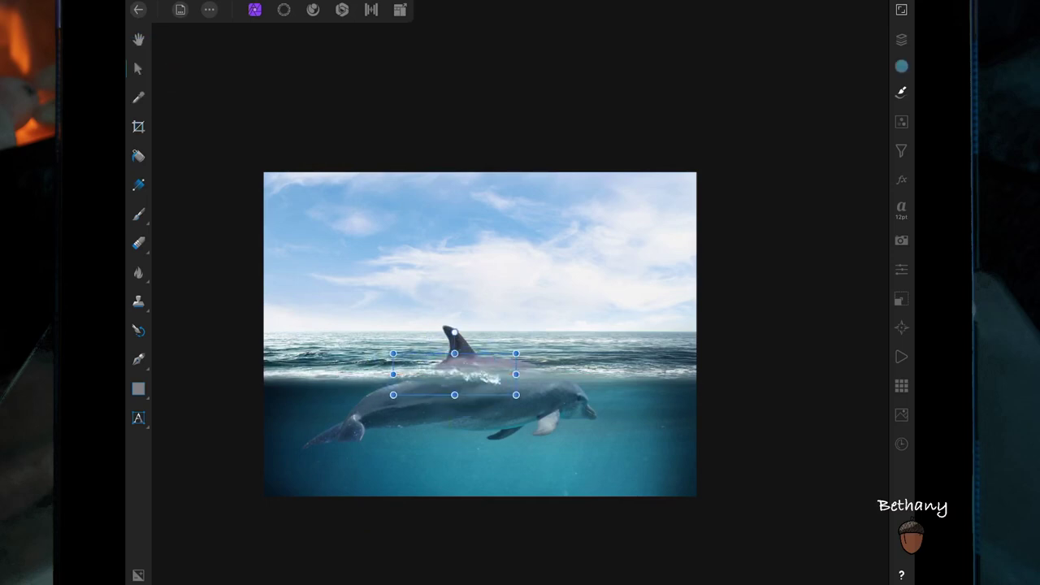
left_click(476, 391)
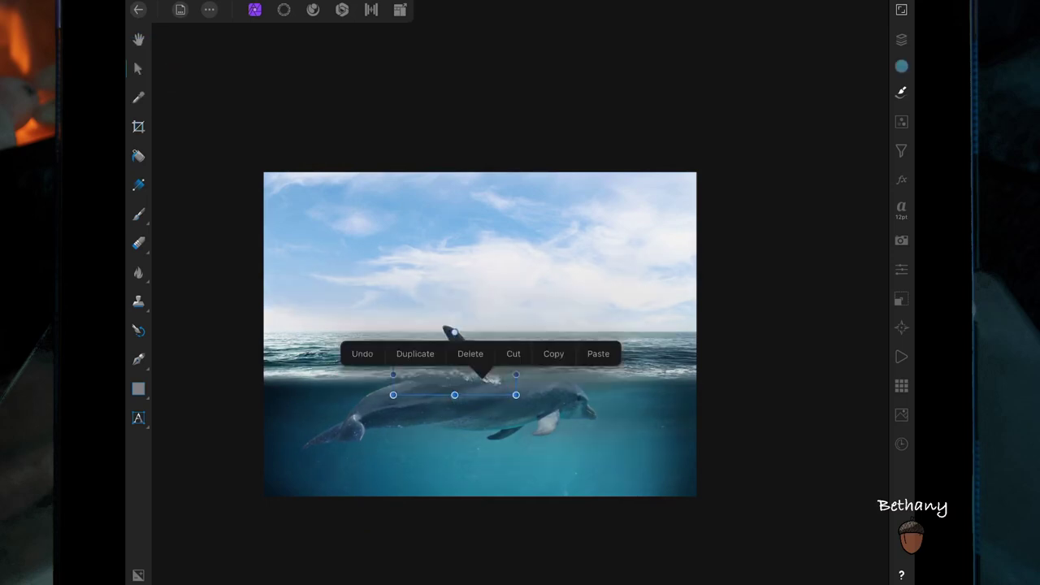
left_click(418, 353)
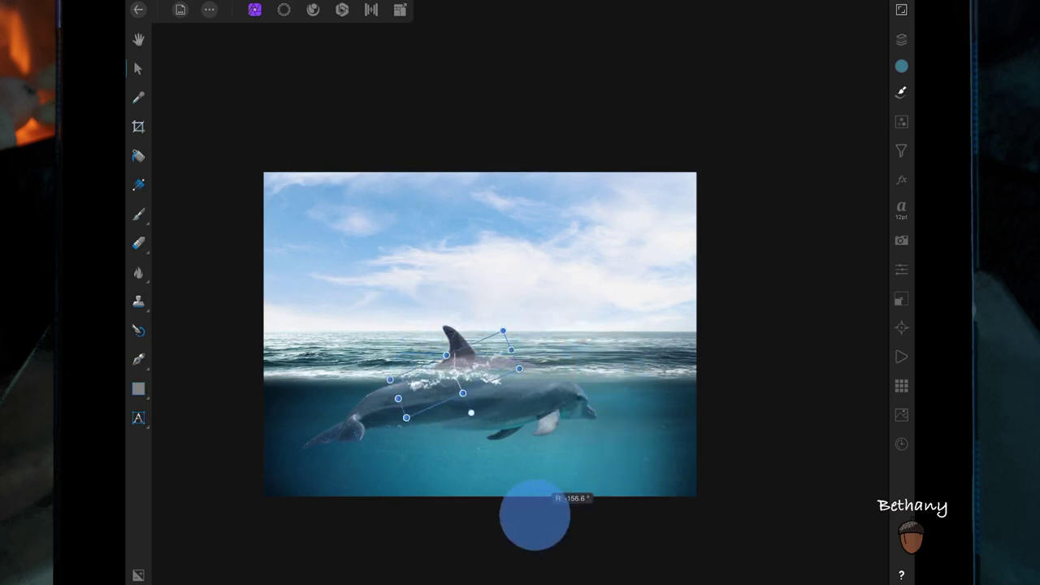
left_click_drag(464, 376, 544, 383)
mouse_move(537, 424)
left_mouse_down()
mouse_move(575, 376)
mouse_move(565, 376)
left_mouse_up()
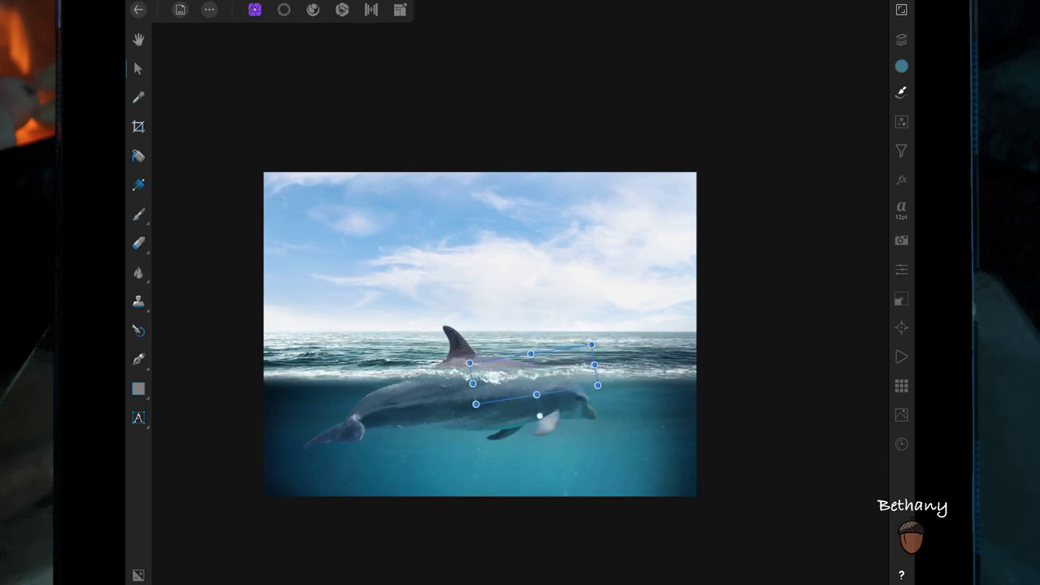
- Rotate the splash copy back upright, reposition it on the waterline and narrow it
left_click(558, 373)
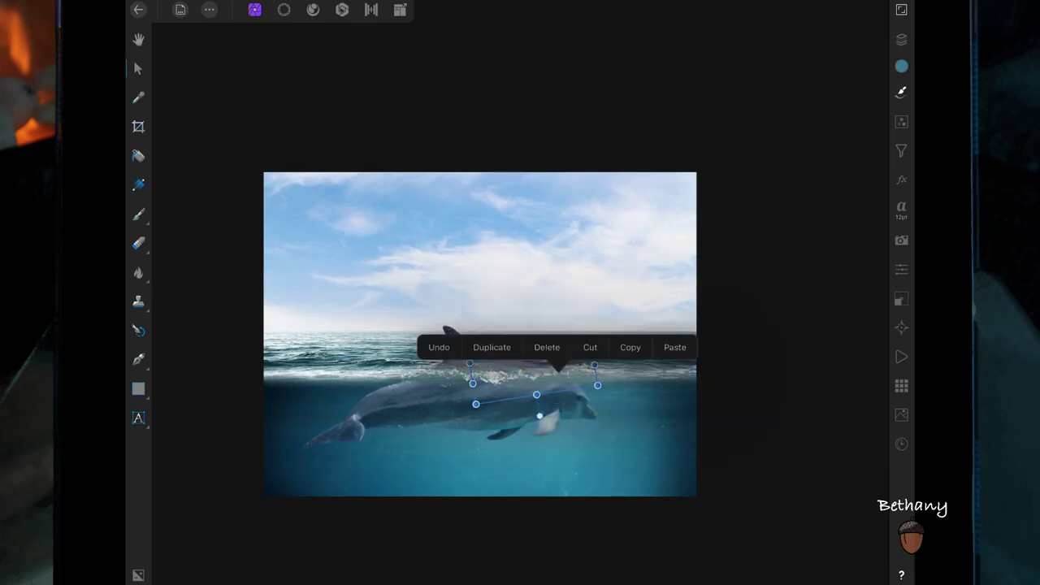
left_click_drag(557, 372, 570, 376)
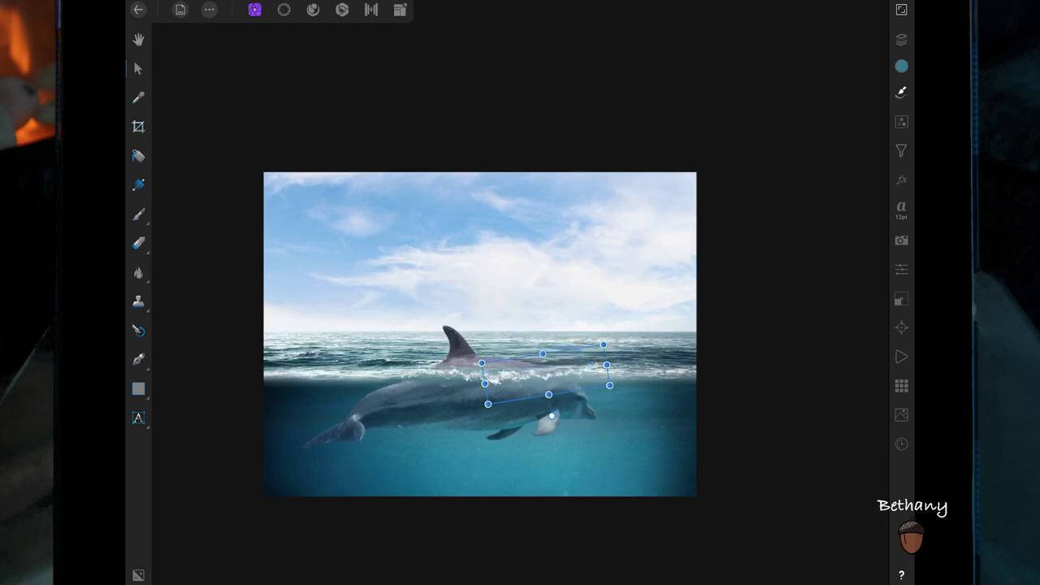
mouse_move(552, 415)
left_mouse_down()
mouse_move(534, 250)
mouse_move(521, 249)
left_mouse_up()
left_click_drag(561, 351, 553, 357)
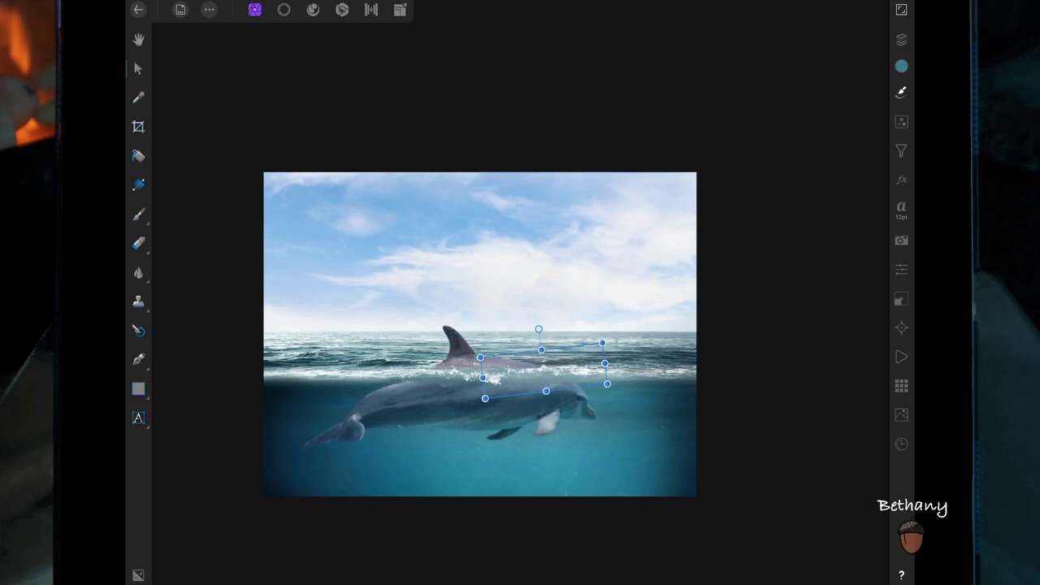
mouse_move(607, 384)
left_mouse_down()
mouse_move(539, 357)
mouse_move(595, 379)
left_mouse_up()
- Nudge the small splash near the fin into place and straighten it level with the surface
left_click(539, 383)
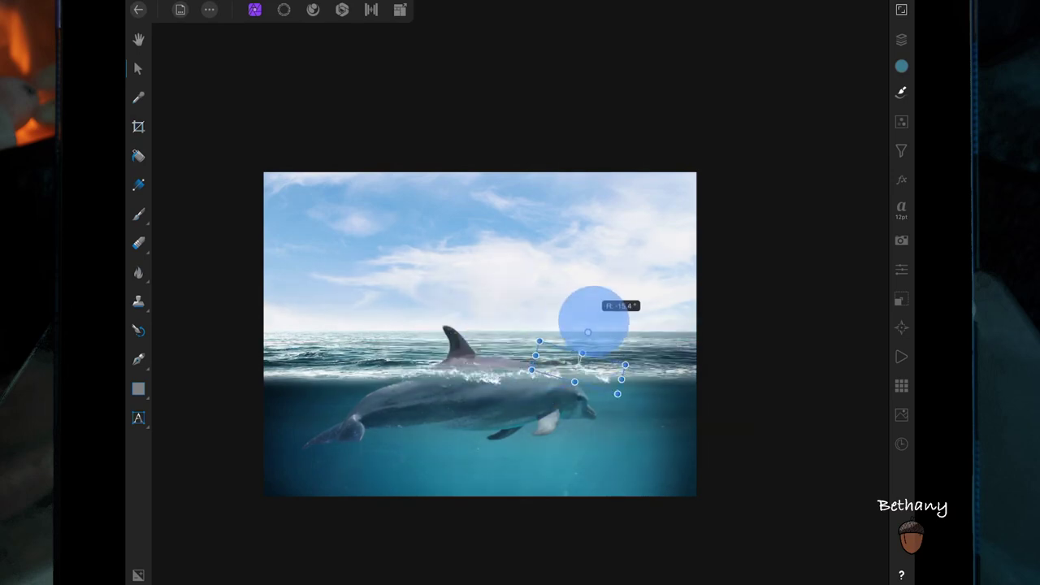
left_click_drag(593, 314, 577, 318)
left_click_drag(594, 370, 601, 370)
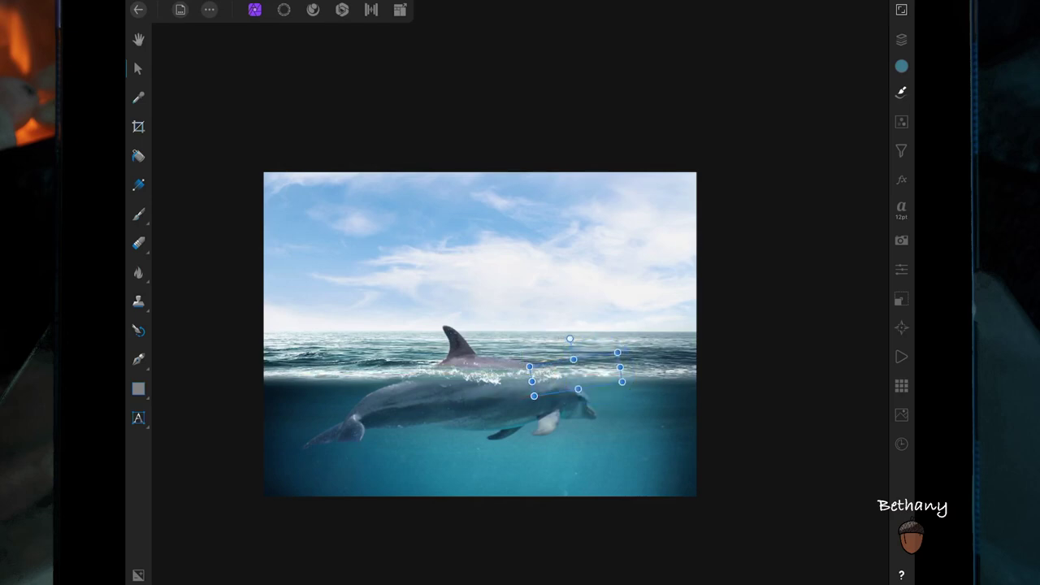
left_click_drag(570, 338, 577, 338)
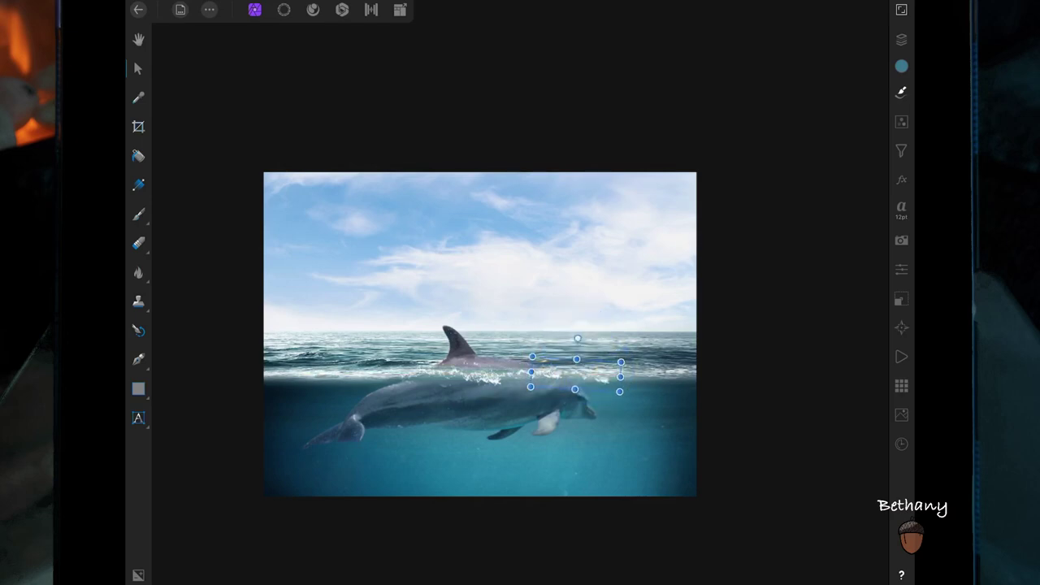
left_click(455, 372)
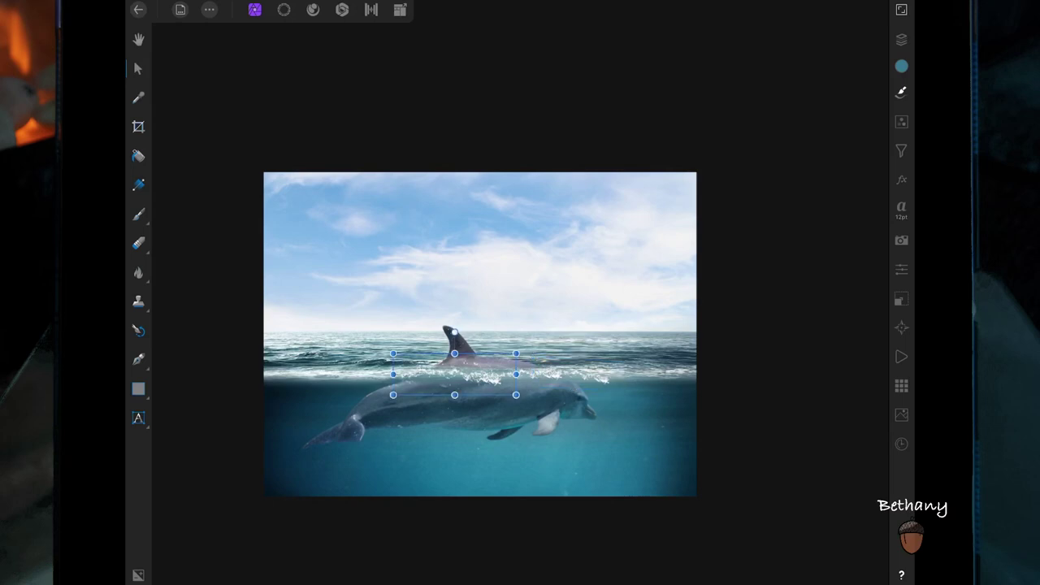
- Shrink and slightly tilt the splash around the dorsal fin, then clear the selection
left_click_drag(516, 395, 506, 391)
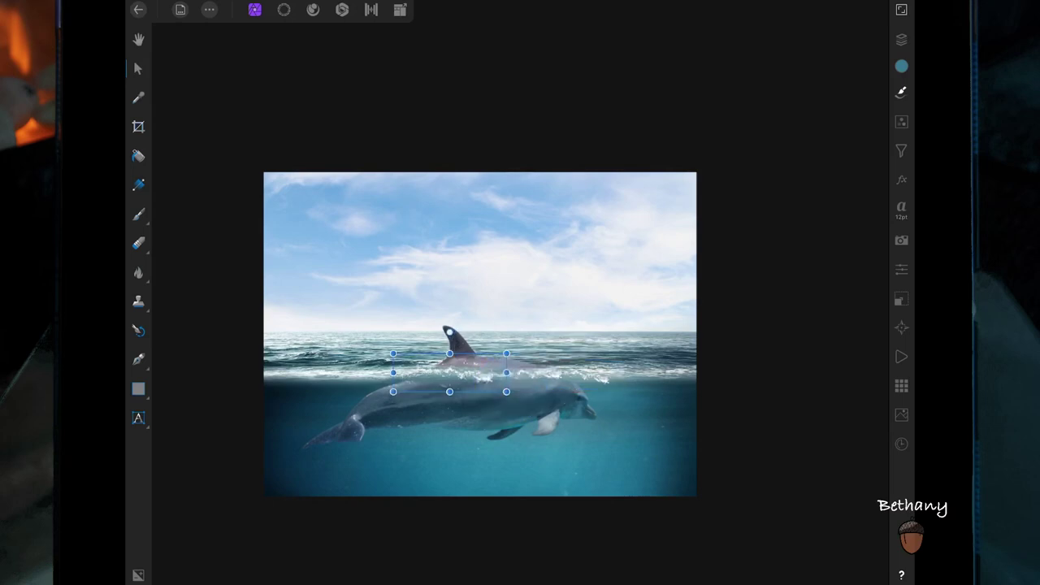
left_click_drag(450, 332, 447, 331)
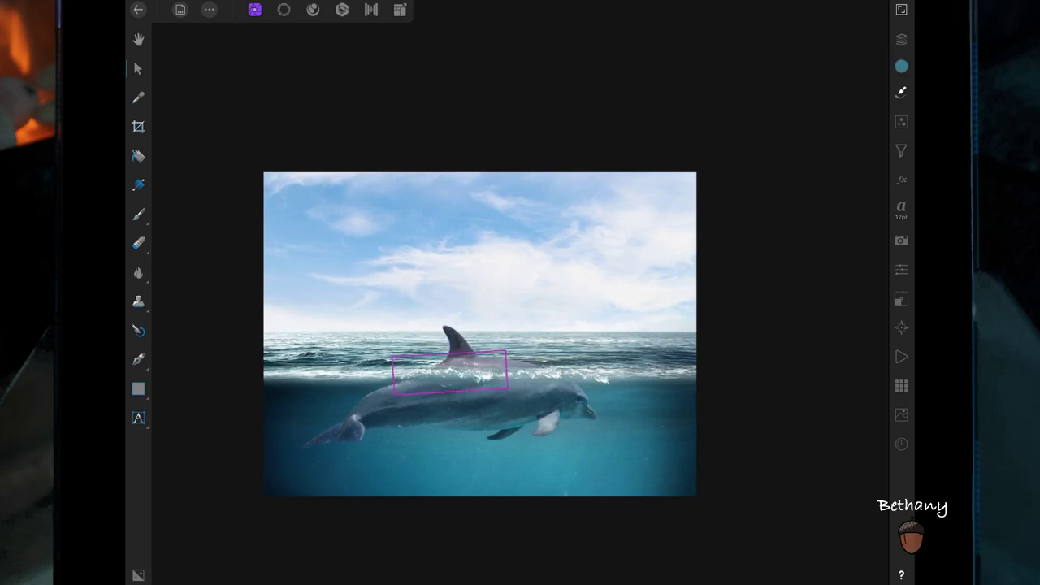
left_click(479, 227)
key("Escape")
- Duplicate the small splash, then enlarge the copy over the dolphin's back, tilted to the waterline
left_click(901, 39)
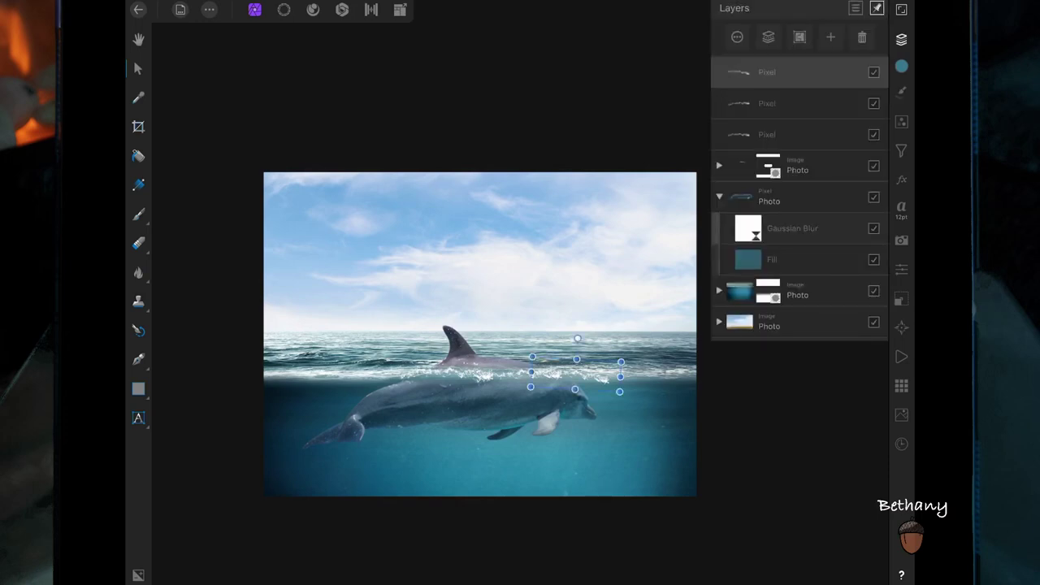
left_click(557, 383)
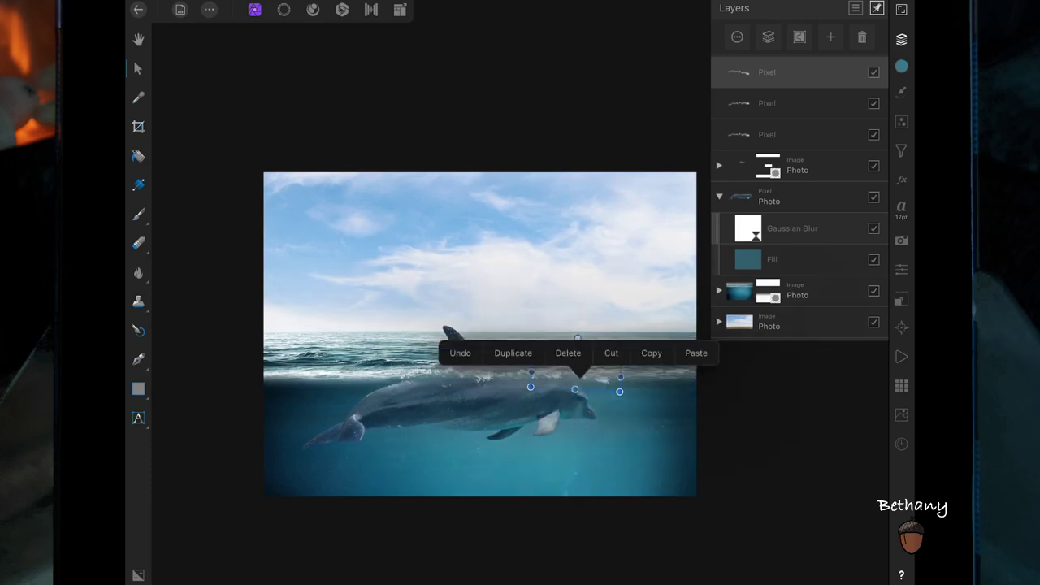
left_click(516, 353)
mouse_move(569, 374)
left_mouse_down()
mouse_move(453, 430)
mouse_move(565, 371)
left_mouse_up()
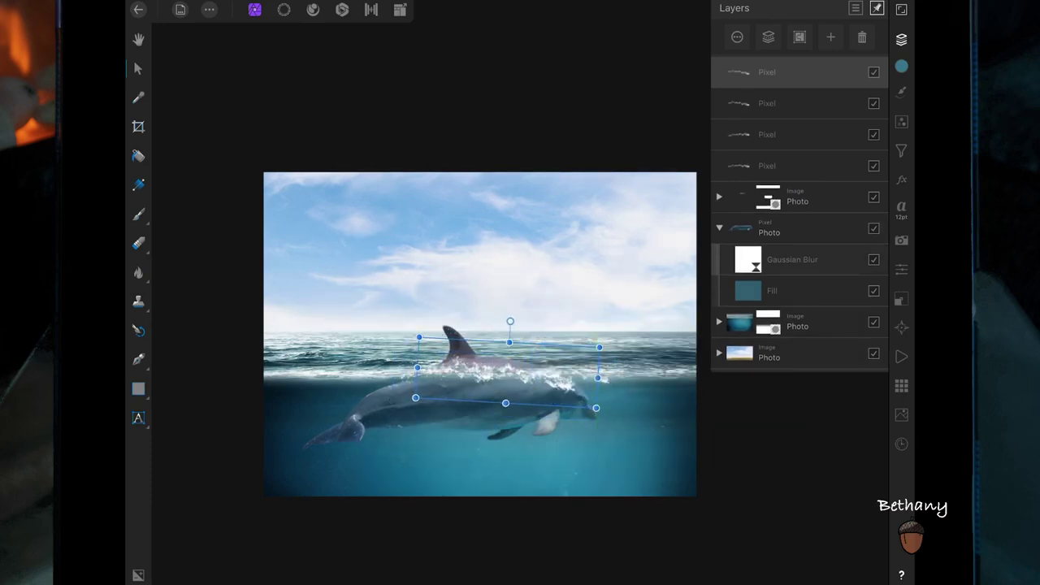
left_click_drag(511, 321, 498, 306)
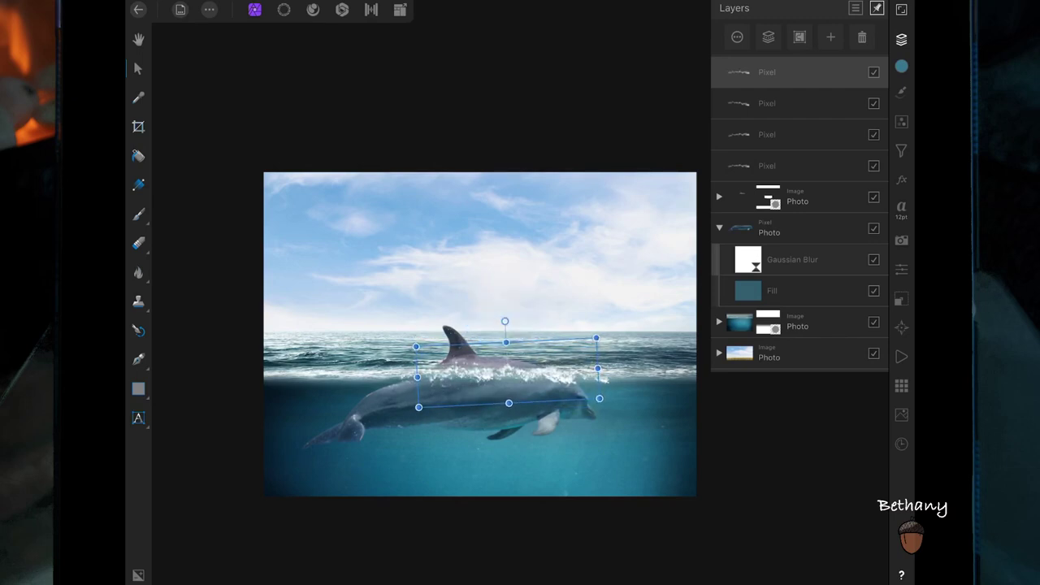
left_click(800, 197)
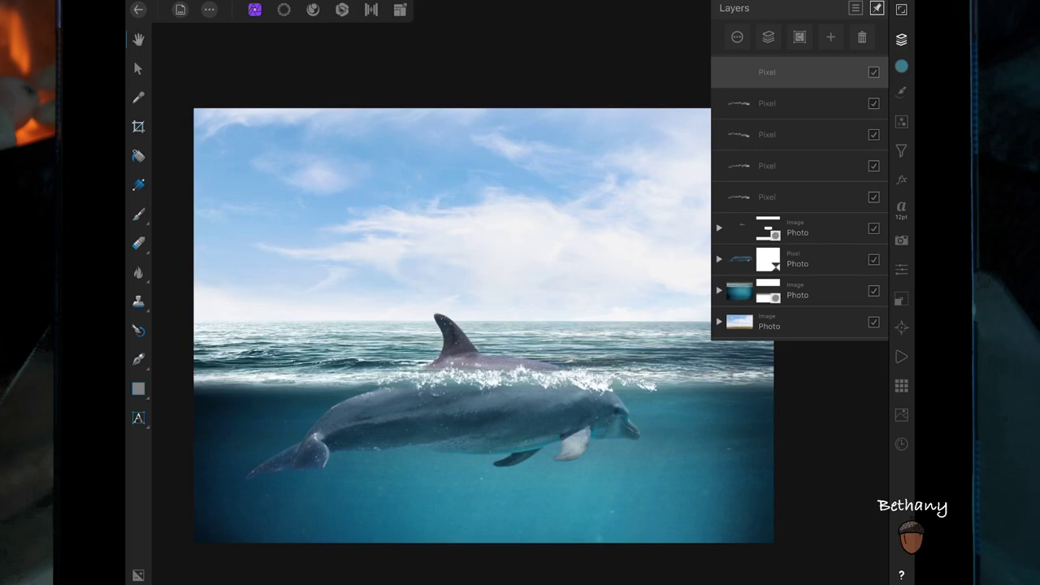
- Stamp a 71.9 px bubble near the dolphin's snout using the bubble brush category
left_click(901, 91)
left_click(814, 36)
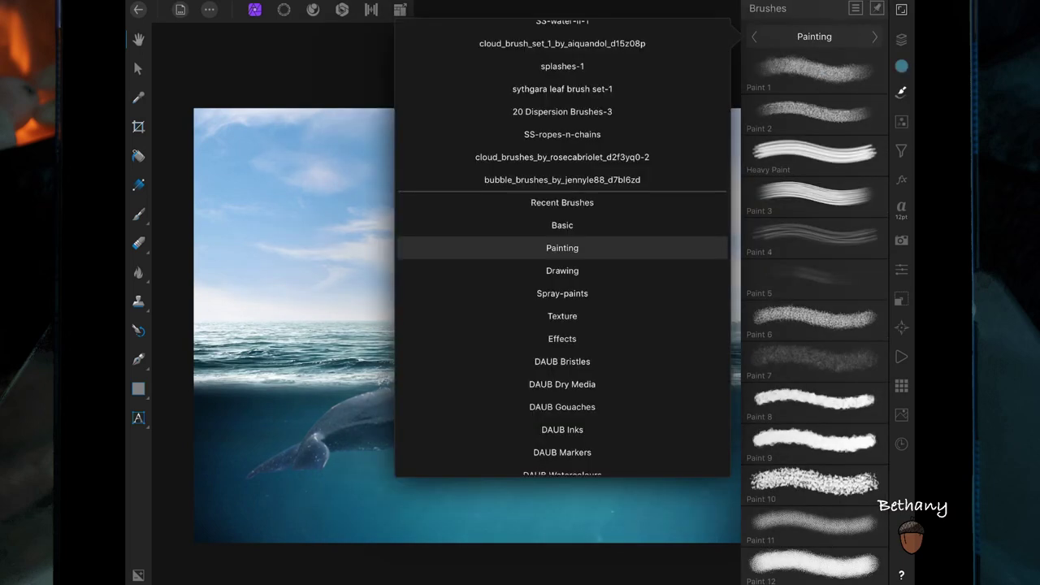
left_click(563, 180)
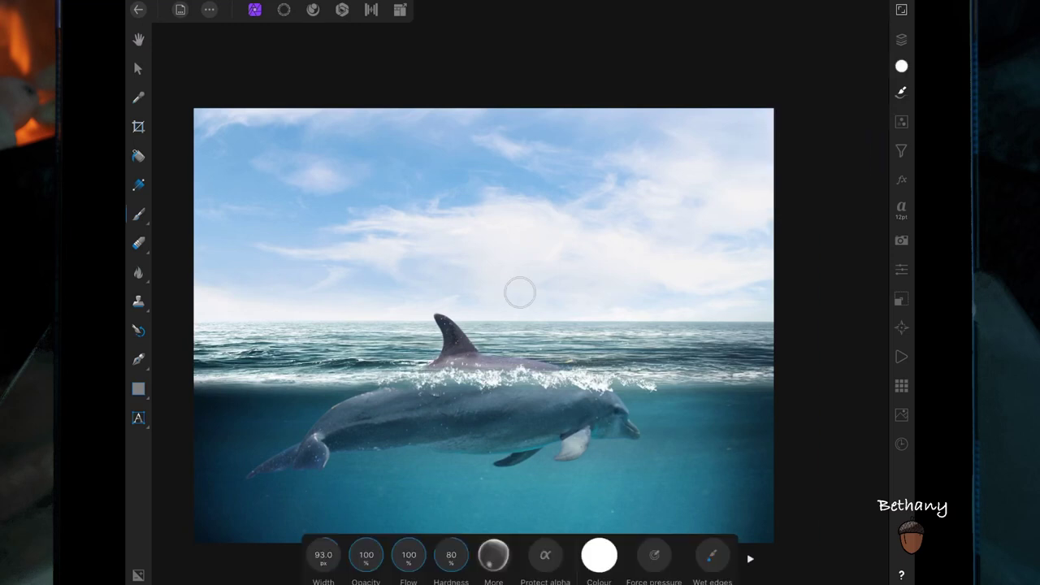
left_click_drag(324, 554, 290, 550)
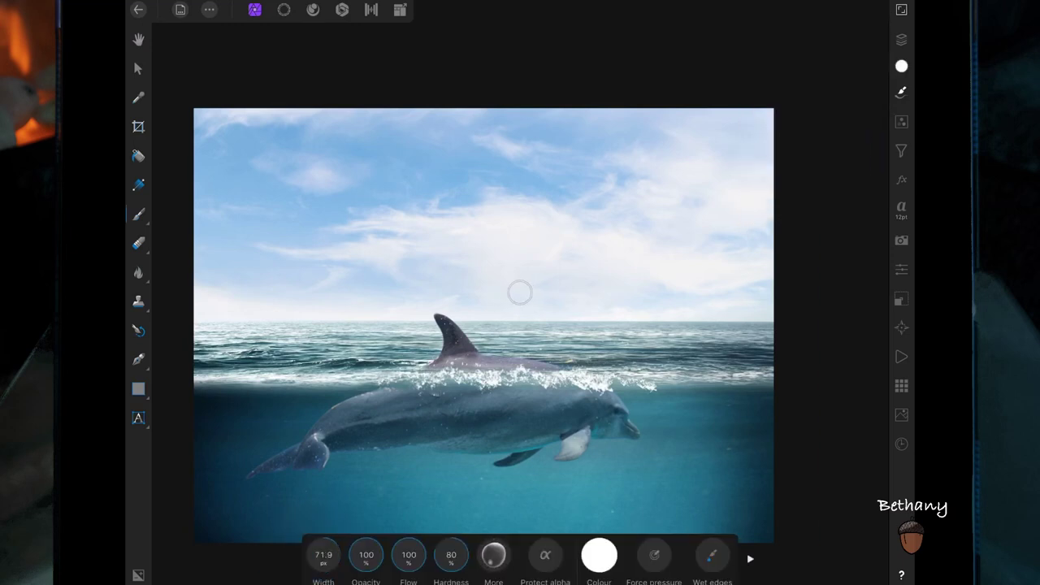
left_click(628, 471)
- At 17.9 px brush width, add small bubbles rising from below the mouth toward the snout
left_click_drag(324, 554, 252, 553)
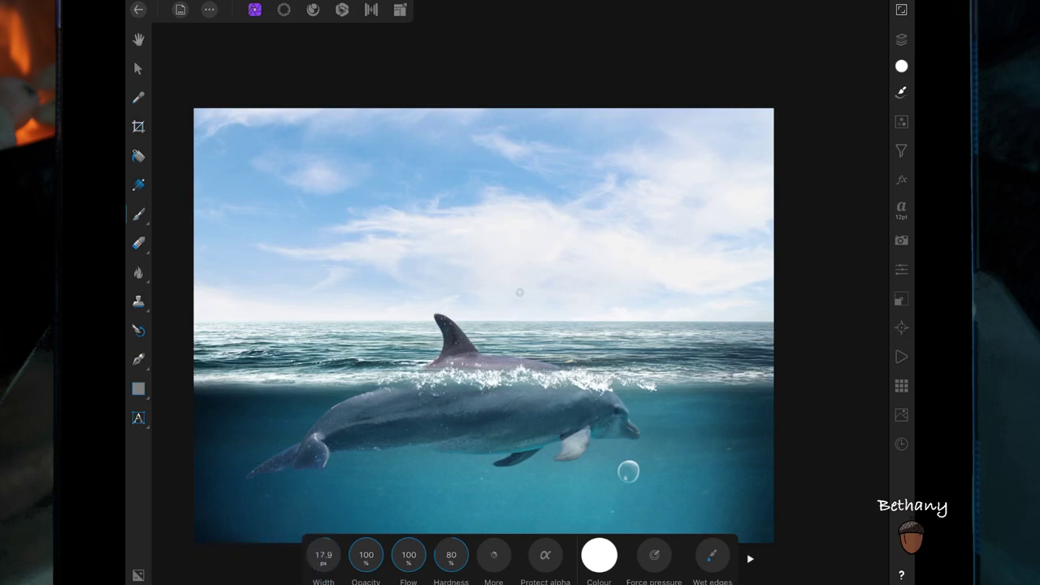
left_click(655, 458)
key("ctrl+z")
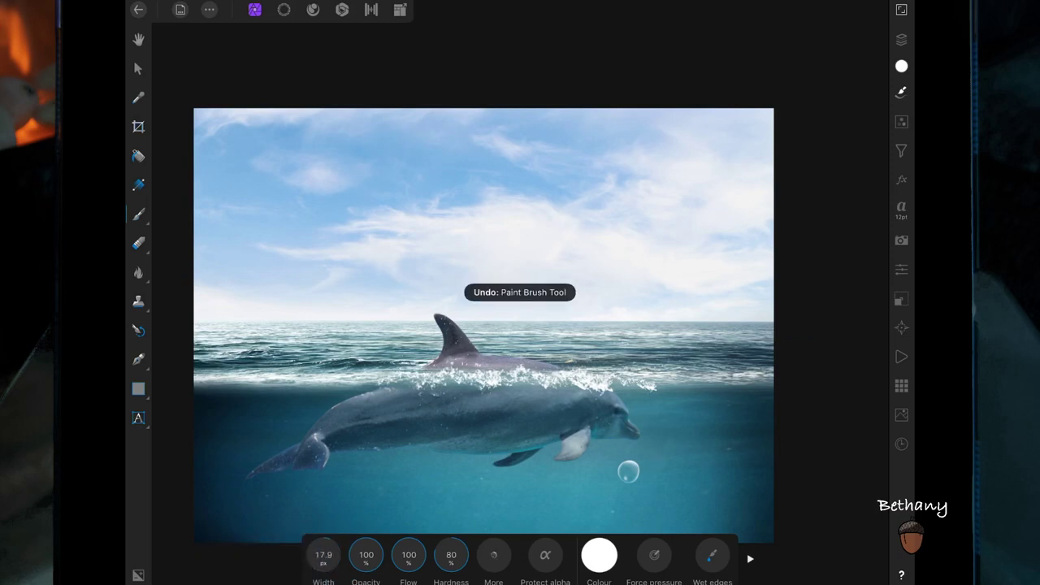
left_click(647, 460)
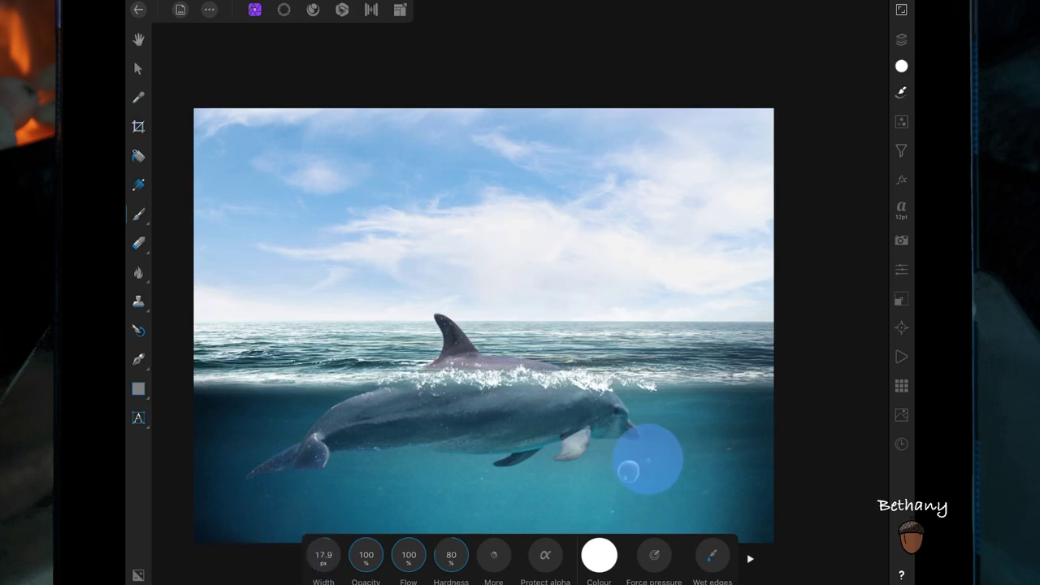
scroll(726, 421, "up", 5)
scroll(765, 399, "up", 2)
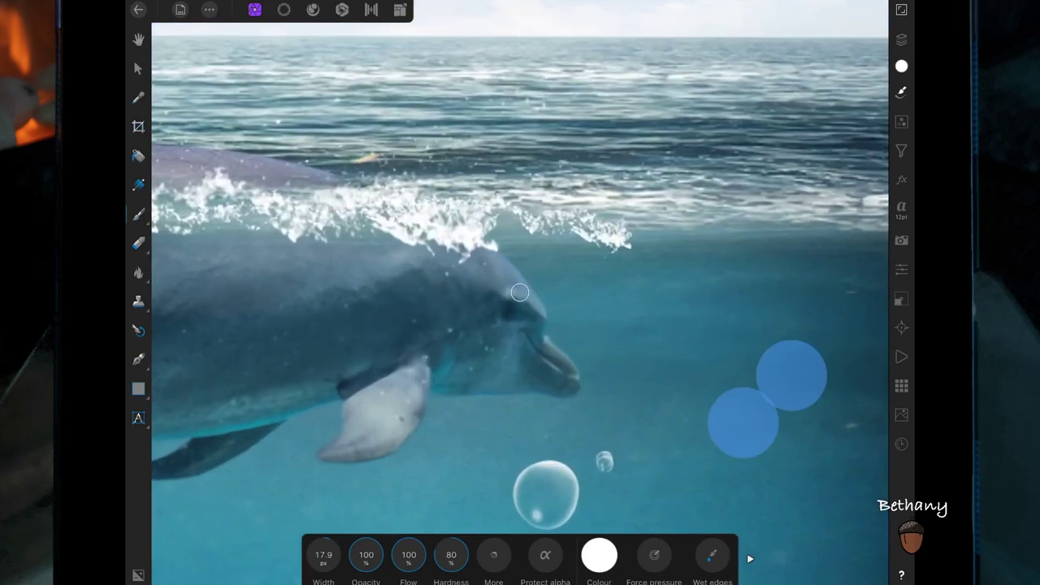
key("ctrl+z")
left_click(579, 440)
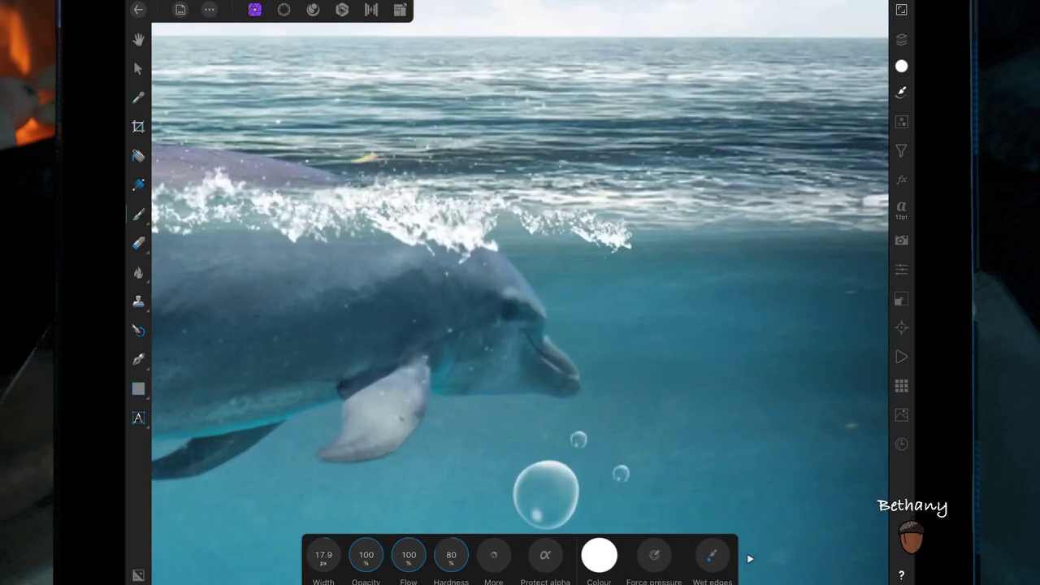
left_click(620, 379)
left_click(601, 330)
scroll(694, 336, "down", 5)
- Lower the bubble layer's opacity to 62% and shrink the large bubble
left_click(902, 39)
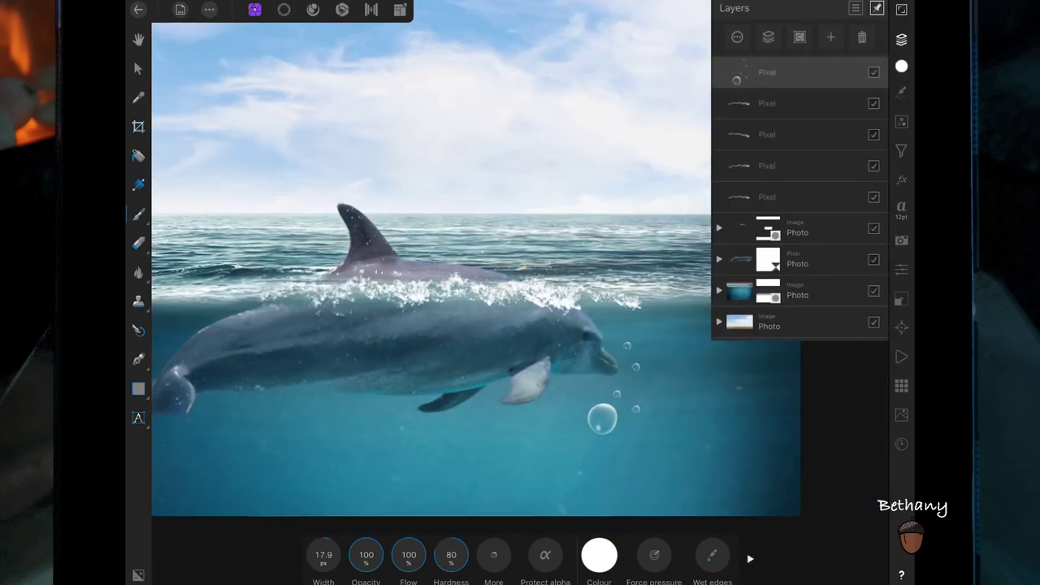
left_click(780, 73)
left_click_drag(865, 81, 815, 81)
left_click(720, 8)
left_click(138, 68)
mouse_move(587, 434)
left_mouse_down()
mouse_move(598, 413)
mouse_move(628, 407)
mouse_move(607, 418)
left_mouse_up()
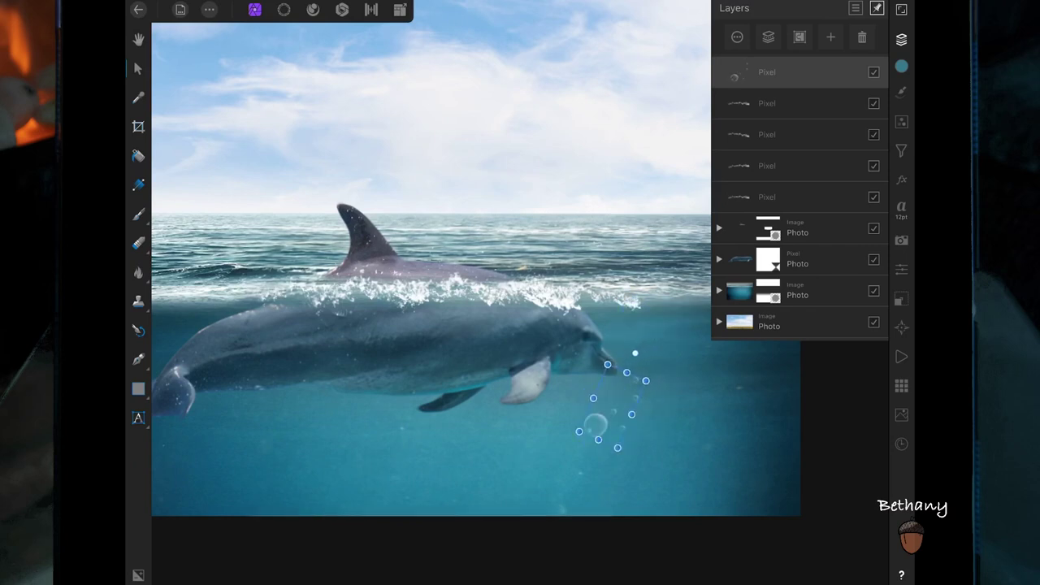
- On a new pixel layer, stamp four bubbles below the dolphin with a bubble brush
left_click(831, 37)
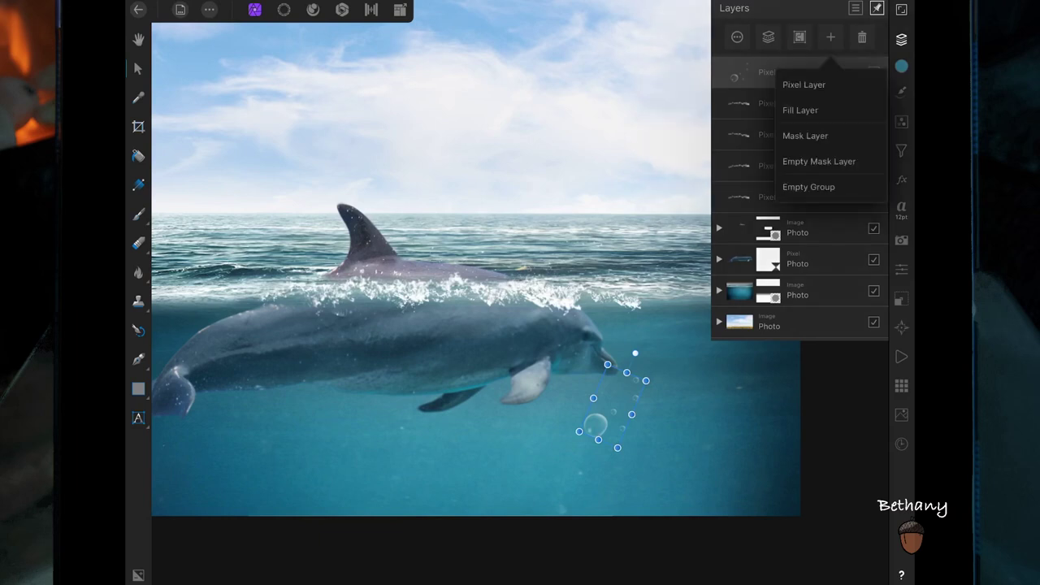
left_click(902, 91)
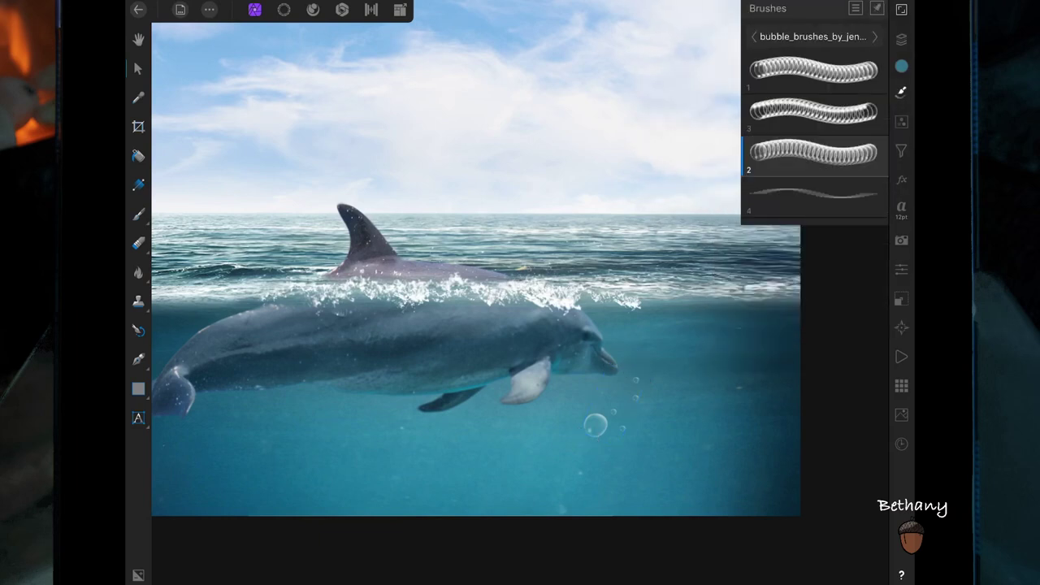
left_click(812, 112)
left_click(375, 443)
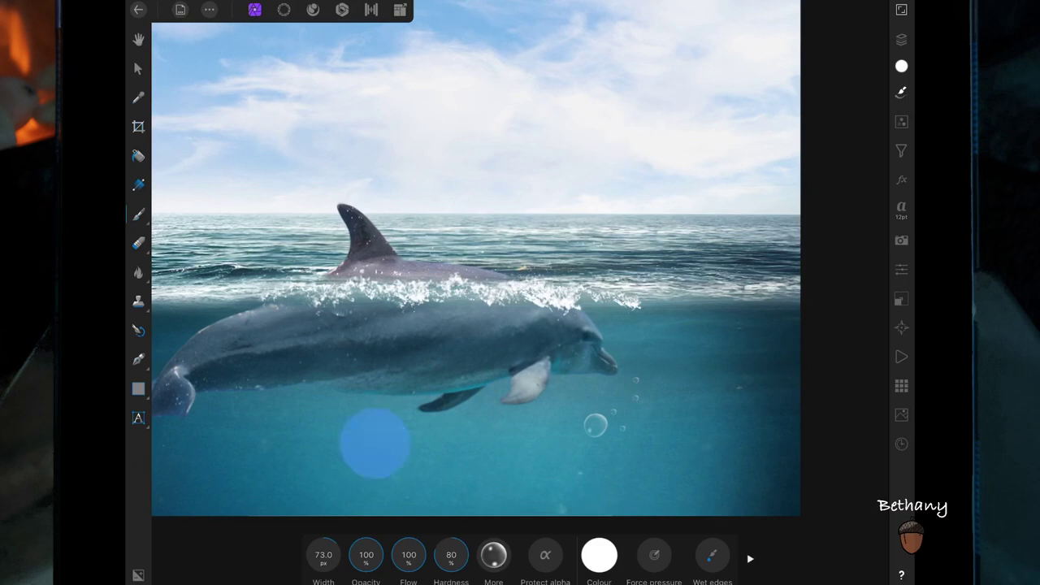
left_click(342, 470)
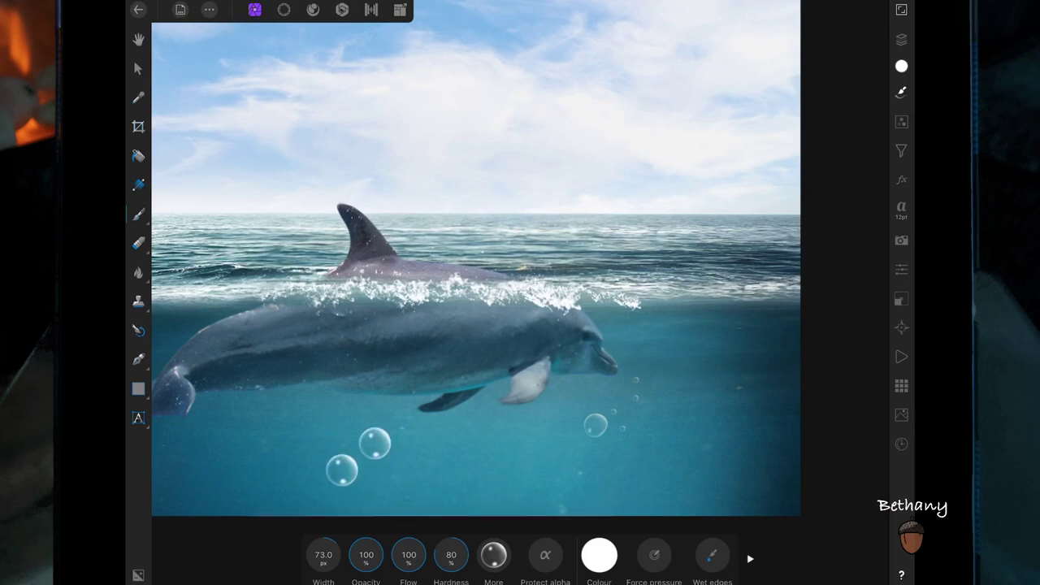
left_click(293, 461)
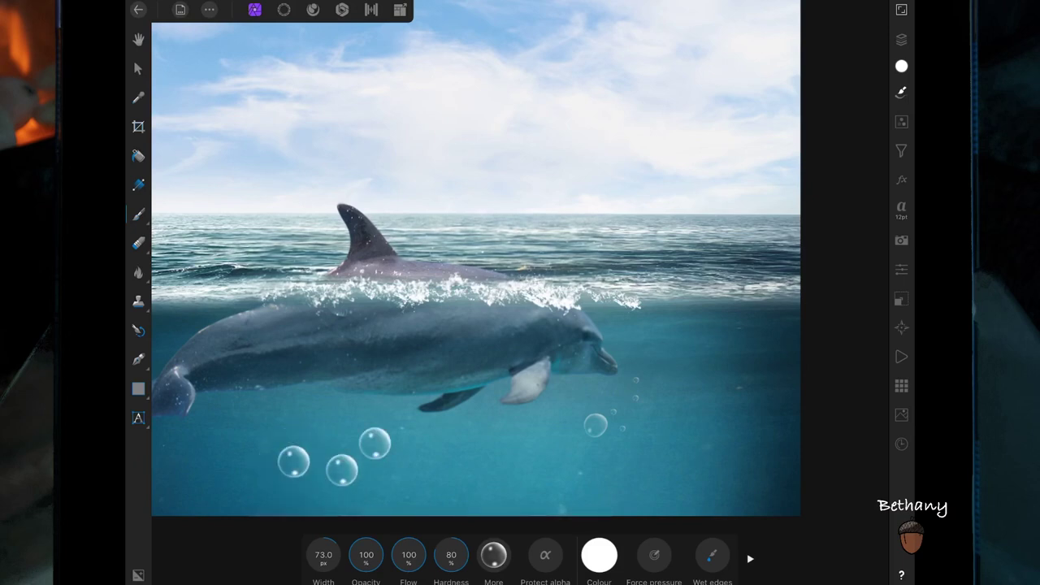
left_click(259, 460)
- Move the bubble cluster up beneath the tail and rotate it to about -173.7°
left_click(138, 69)
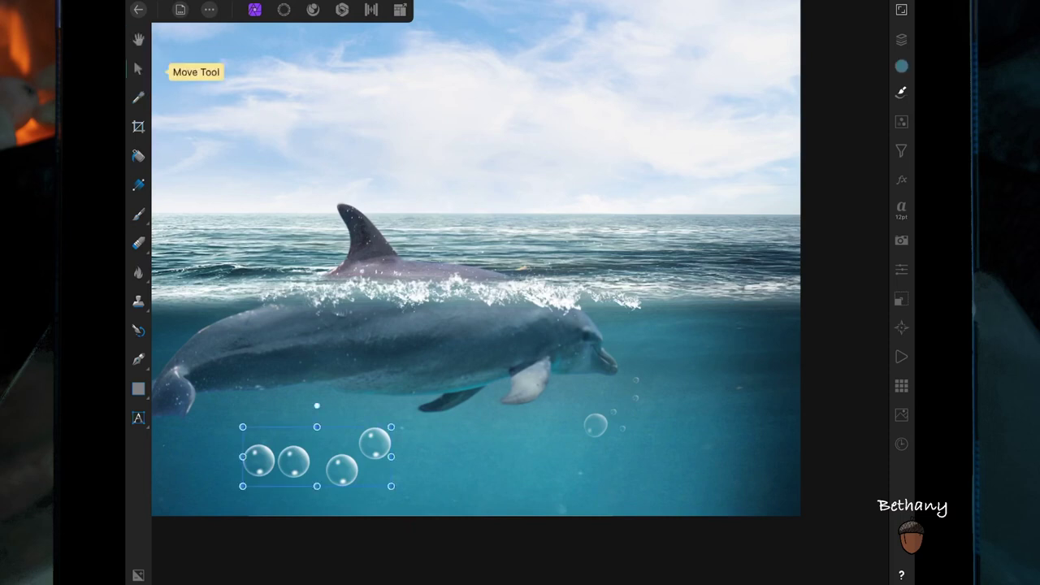
left_click_drag(391, 427, 302, 463)
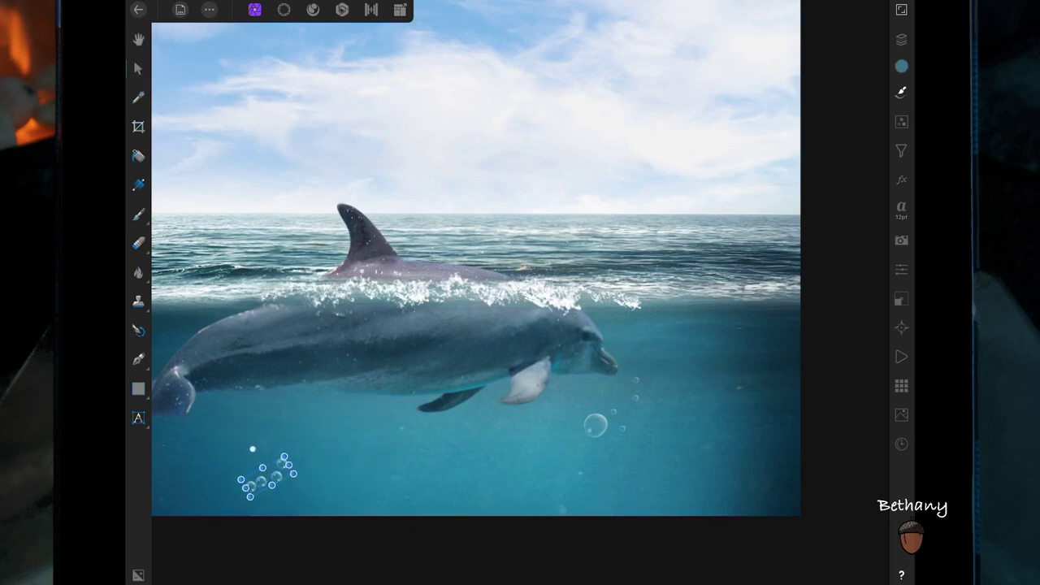
key("ctrl+z")
mouse_move(295, 429)
left_mouse_down()
mouse_move(280, 386)
mouse_move(297, 378)
mouse_move(300, 443)
mouse_move(238, 408)
left_mouse_up()
left_click(901, 298)
- Fade the tail bubble layer's opacity down to 37%
left_click(901, 39)
left_click(738, 40)
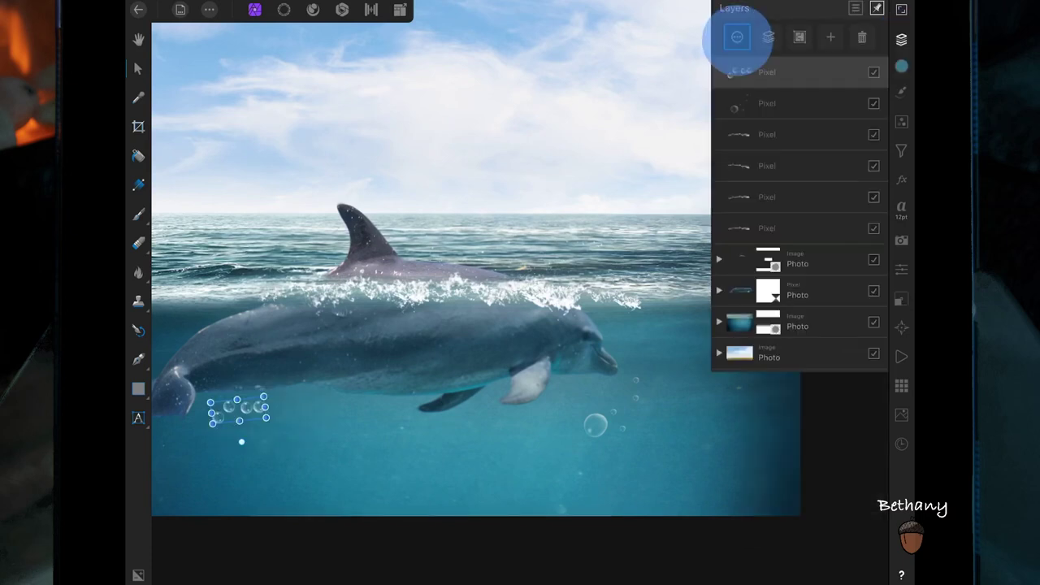
left_click_drag(873, 79, 799, 80)
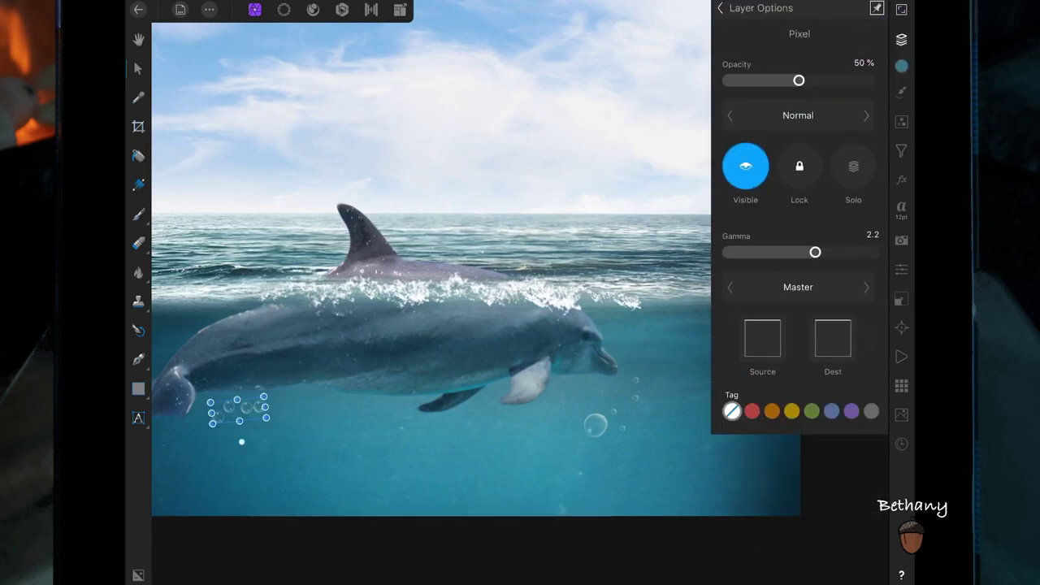
left_click(720, 8)
left_click(902, 39)
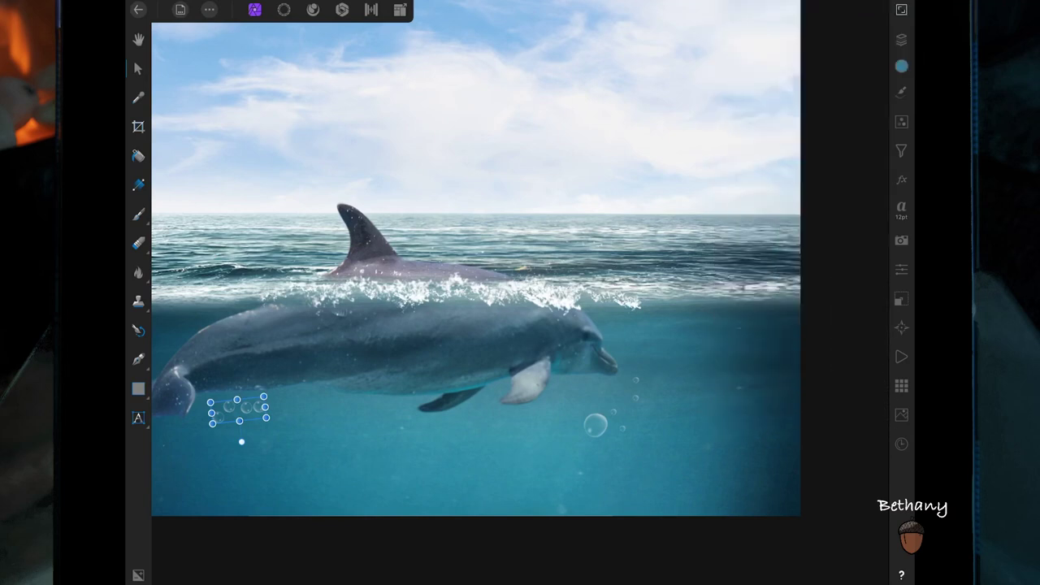
key("ctrl+0")
left_click(780, 409)
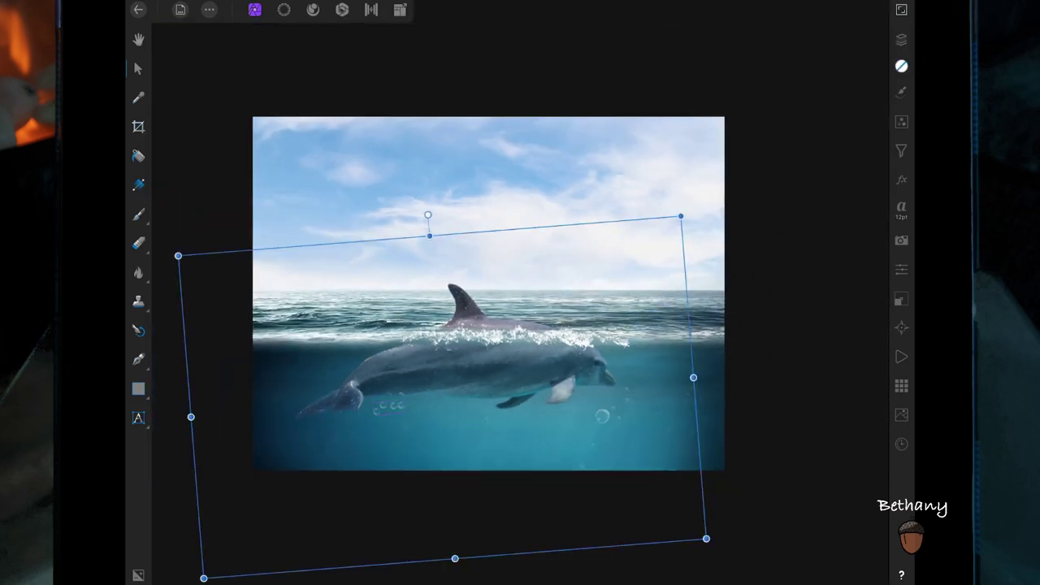
left_click(901, 39)
left_click(780, 74)
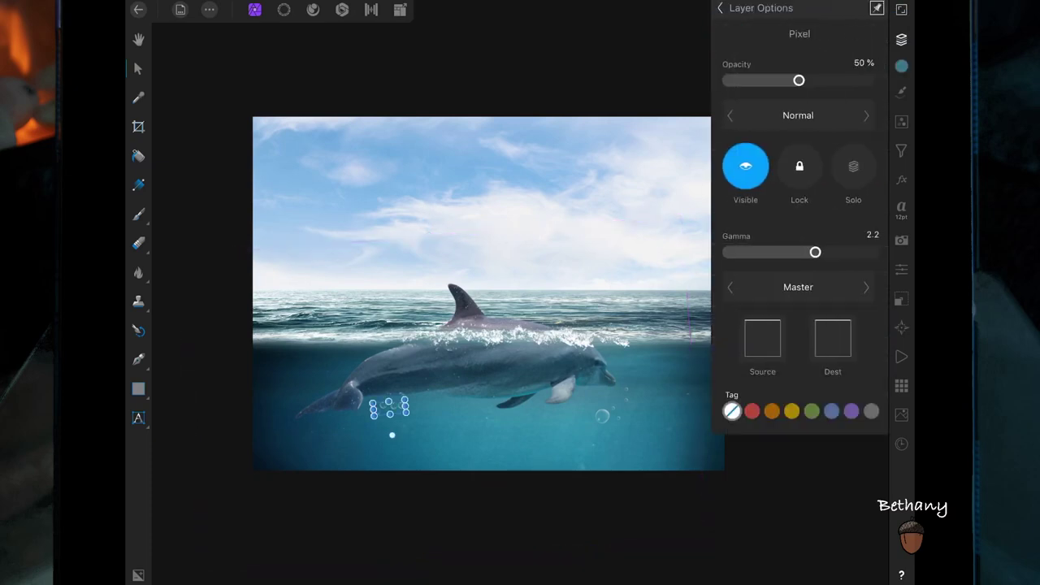
mouse_move(798, 80)
left_mouse_down()
mouse_move(768, 79)
mouse_move(780, 79)
left_mouse_up()
- On a new pixel layer, paint two bubbles in the water with the bubble brush
left_click(720, 7)
left_click(831, 37)
left_click(780, 73)
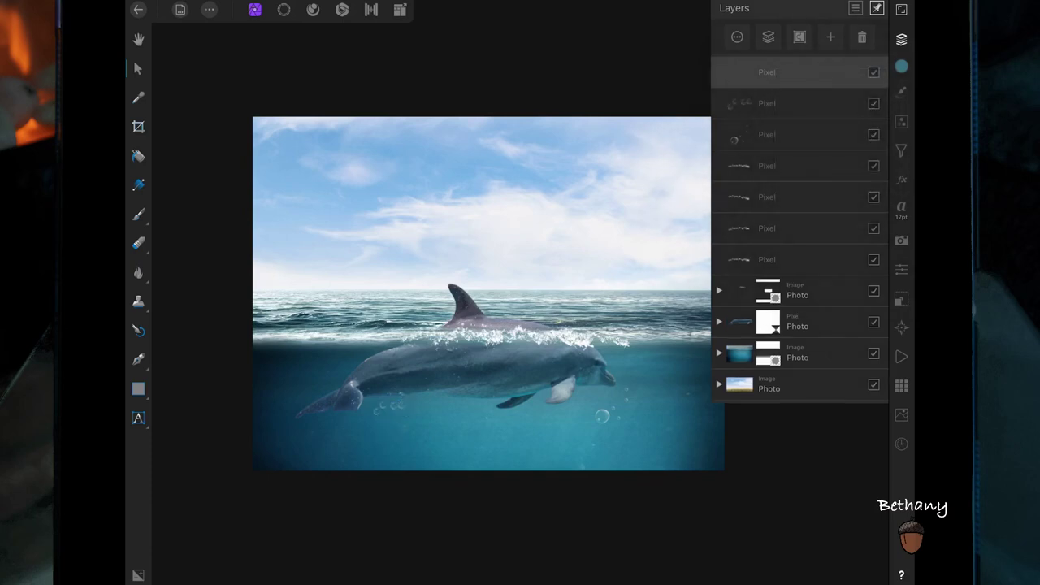
left_click(901, 91)
left_click(138, 214)
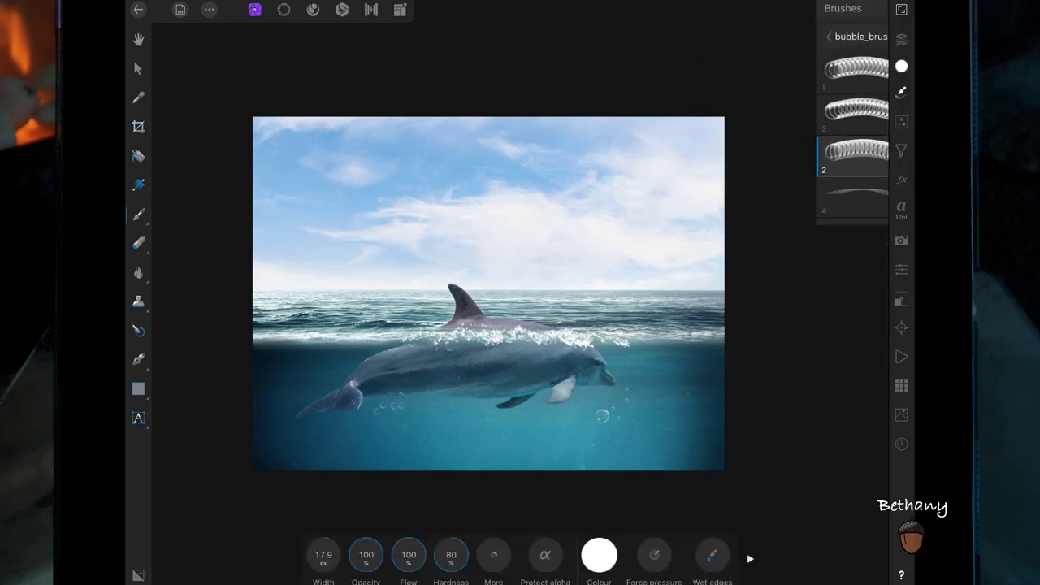
left_click(901, 91)
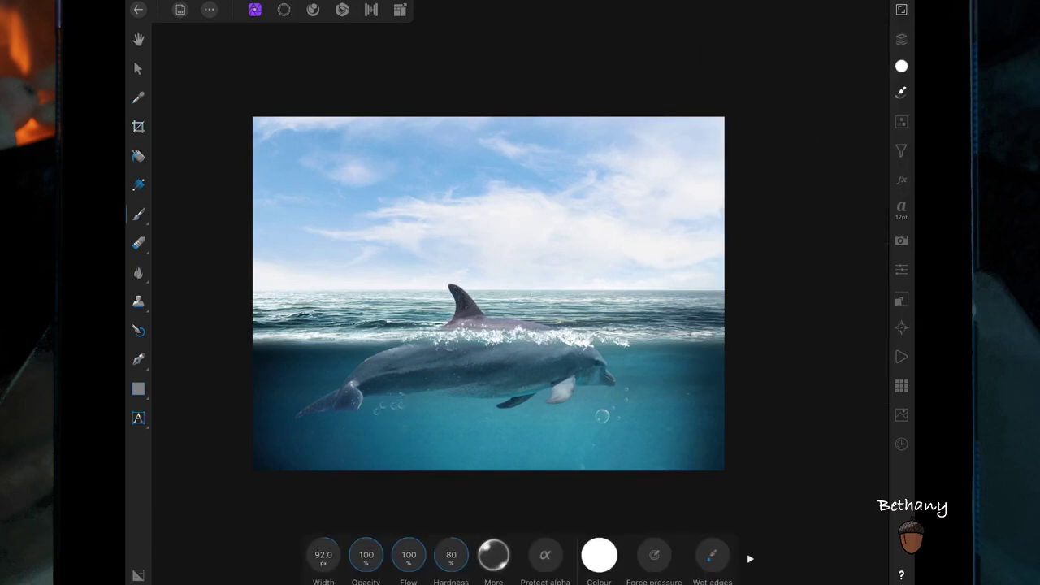
left_click(436, 446)
key("ctrl+z")
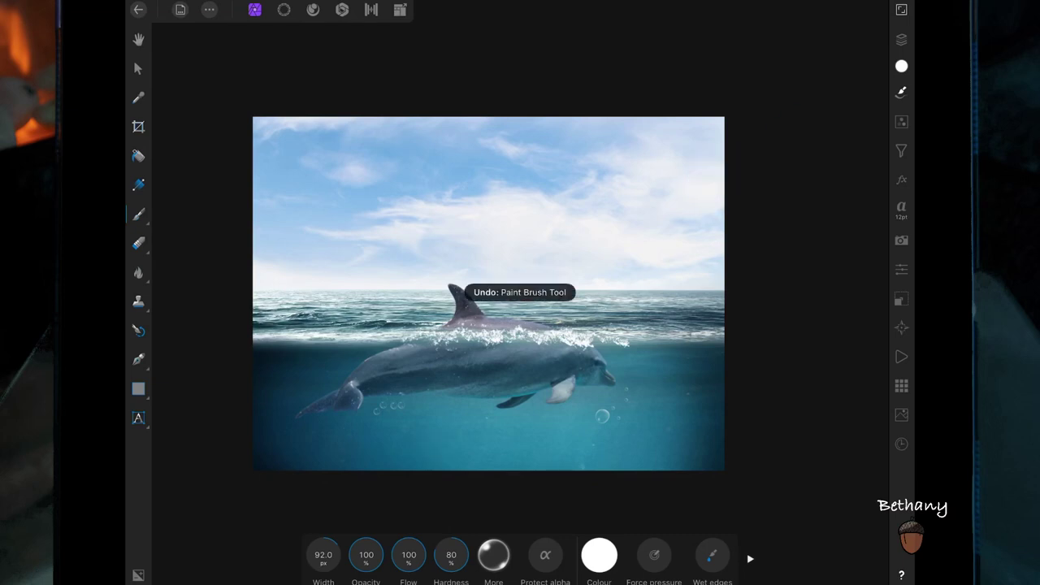
mouse_move(290, 402)
left_mouse_down()
mouse_move(295, 372)
mouse_move(290, 397)
left_mouse_up()
- Move the bubble pair beside the dolphin's tail and lower its layer opacity to 60%
left_click(138, 68)
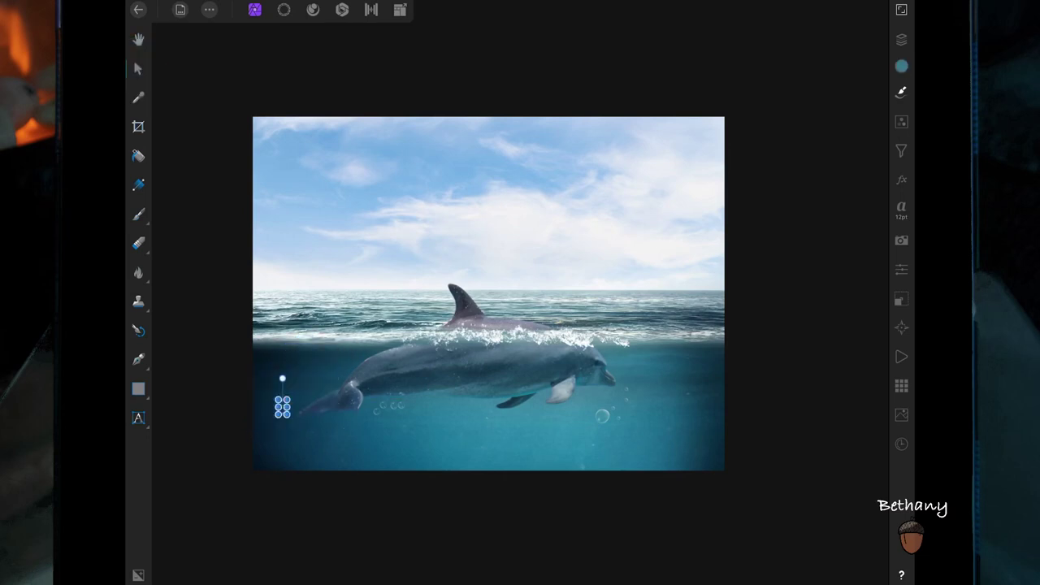
scroll(350, 455, "up", 5)
left_click_drag(216, 344, 268, 303)
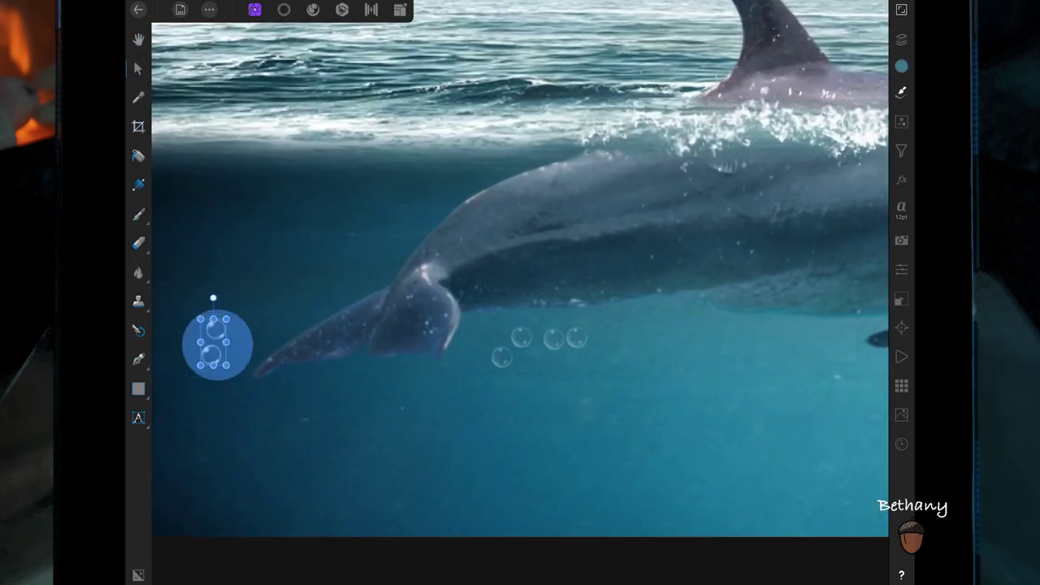
left_click(901, 39)
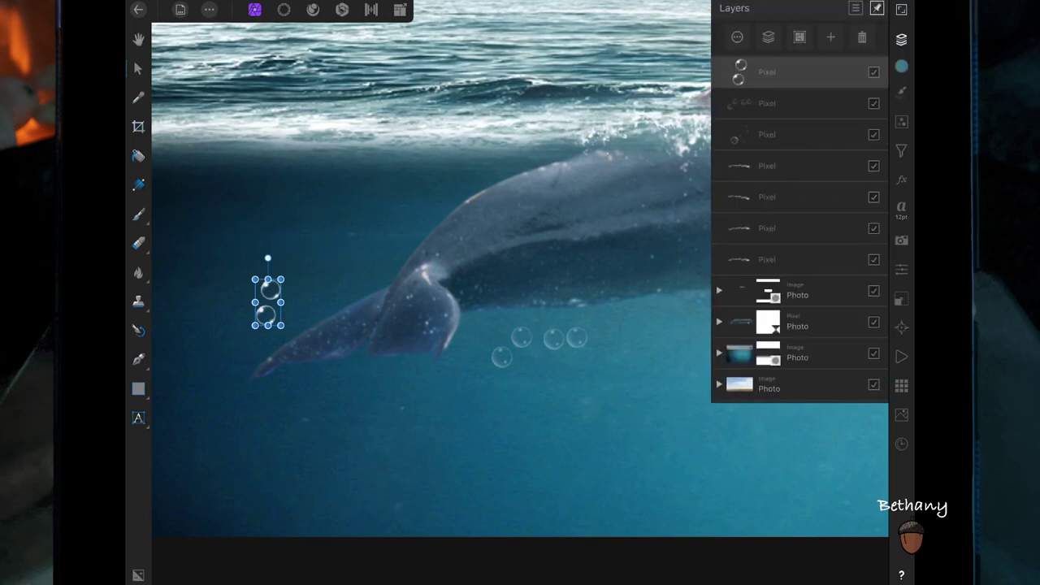
left_click(738, 38)
left_click_drag(871, 80, 792, 80)
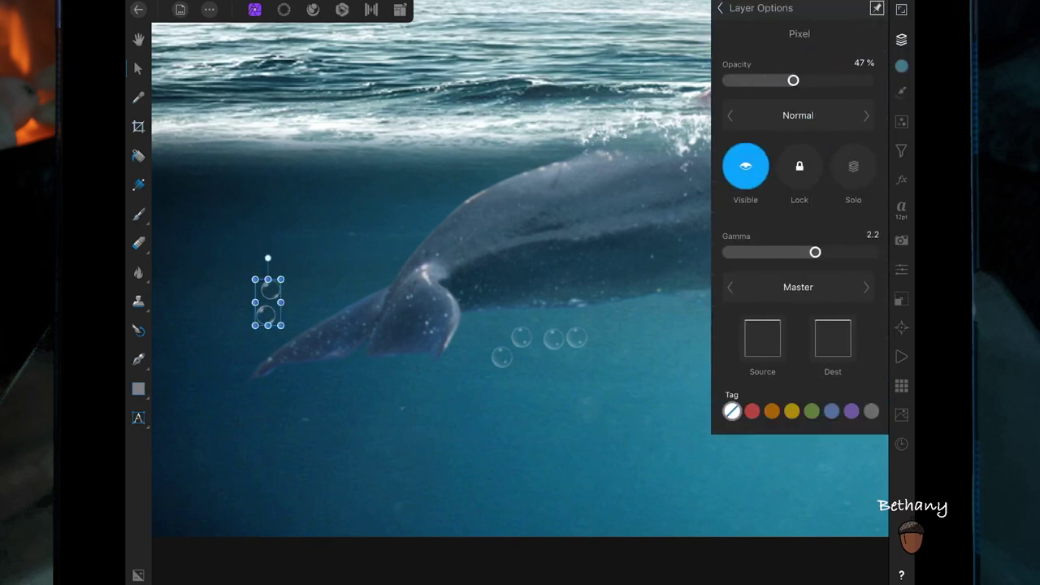
- Fade the bubble pair's layer further to 26% opacity
scroll(468, 237, "down", 5)
scroll(468, 238, "down", 2)
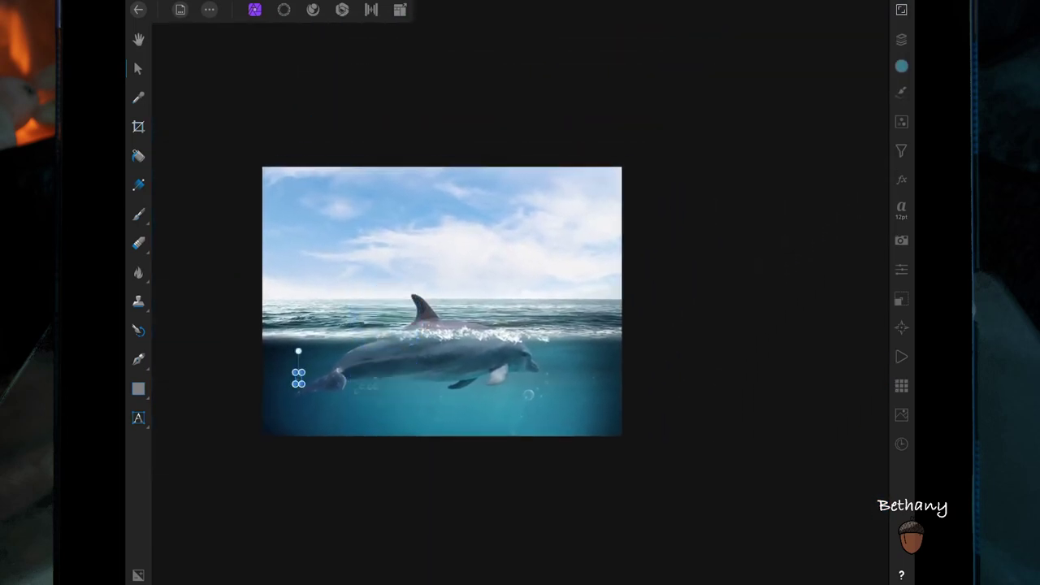
left_click(299, 378)
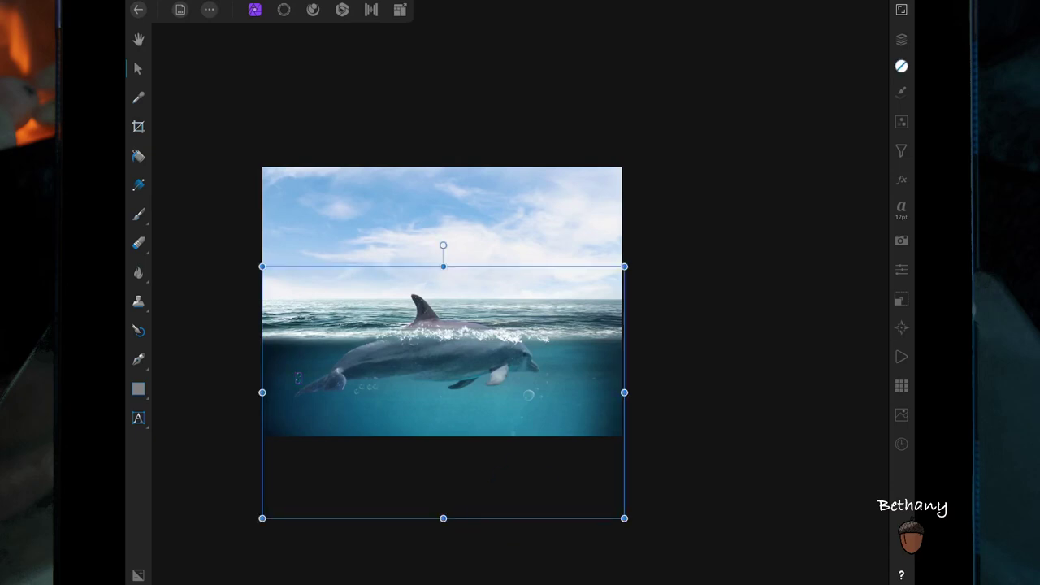
left_click(901, 39)
left_click(782, 12)
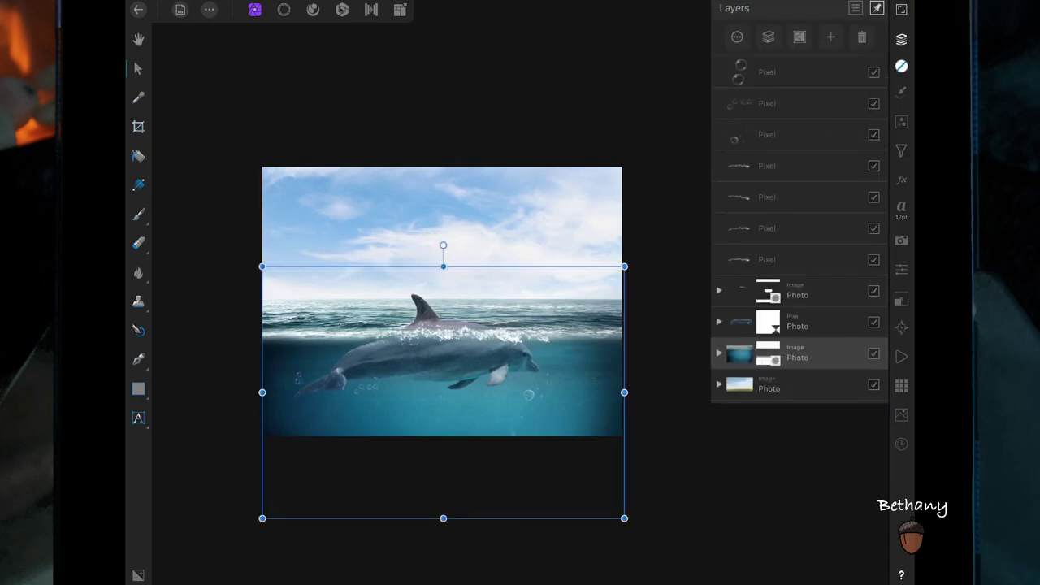
left_click(739, 35)
left_click_drag(793, 80, 763, 81)
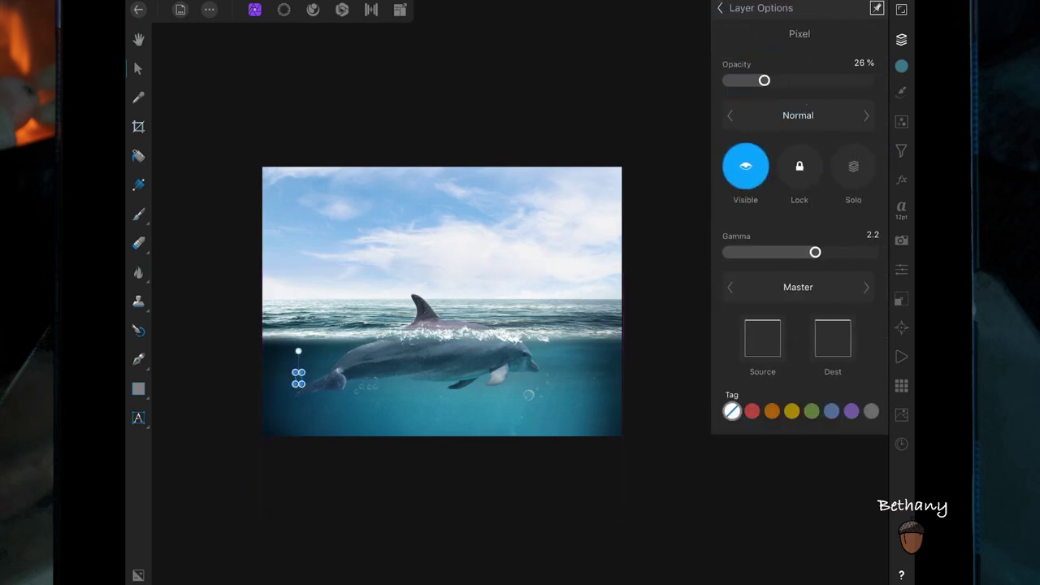
left_click(796, 15)
left_click(901, 39)
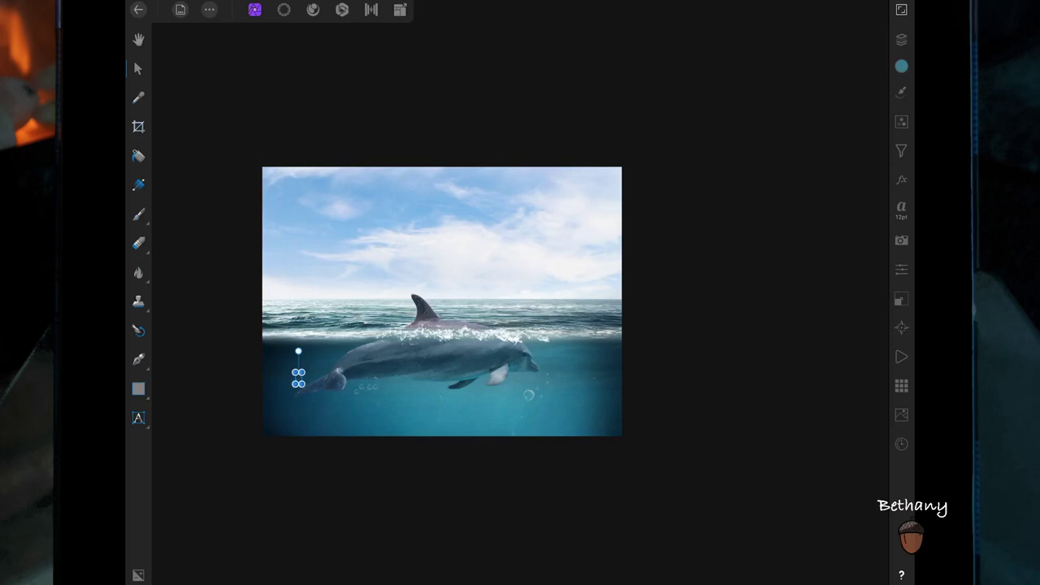
- Shrink the added seagull image and move it onto the dolphin's back
left_click(138, 39)
scroll(538, 257, "up", 3)
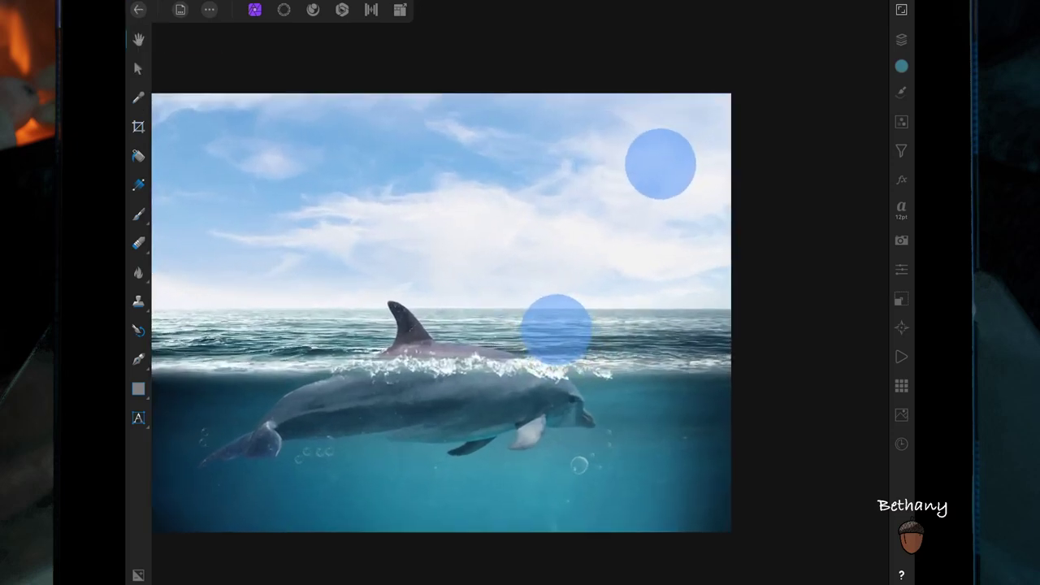
scroll(607, 243, "up", 1)
scroll(666, 246, "down", 1)
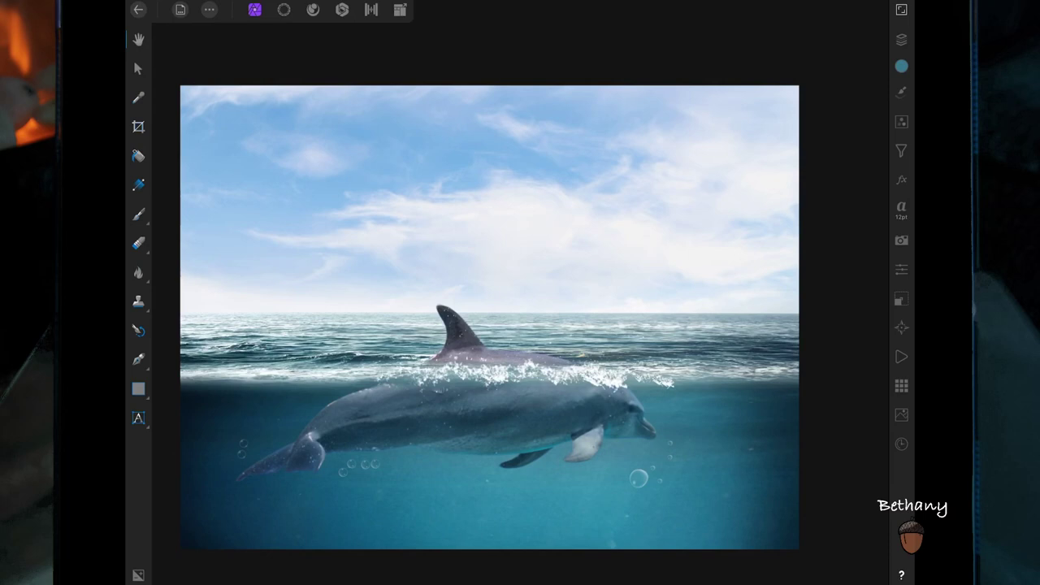
left_click(901, 39)
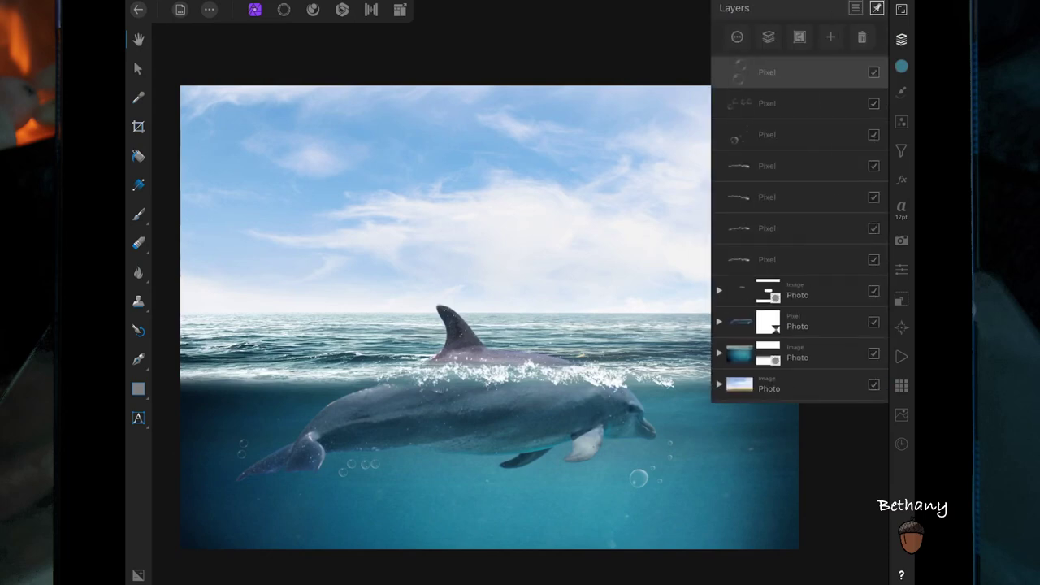
left_click_drag(627, 181, 529, 232)
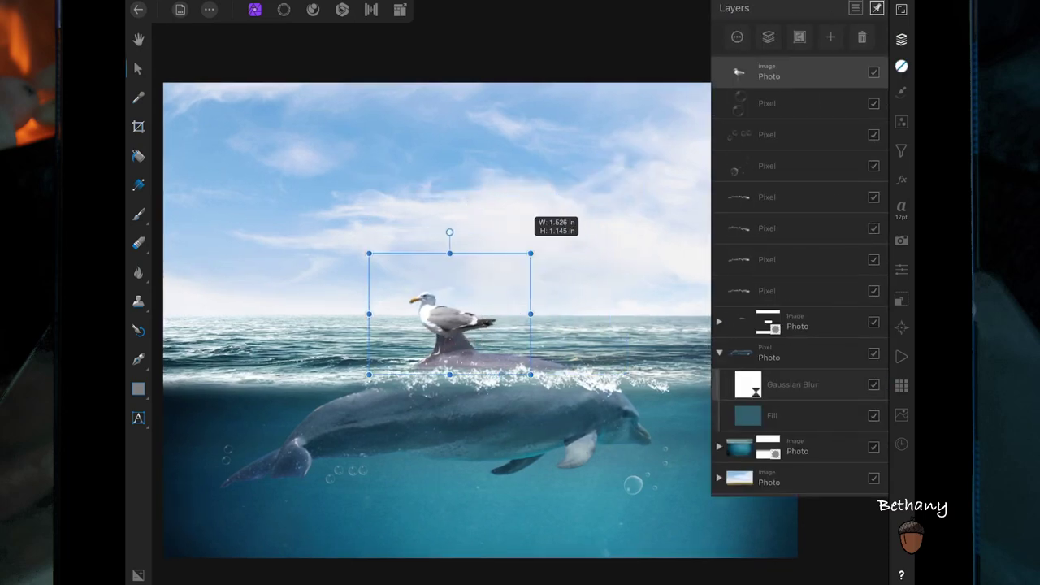
left_click_drag(429, 309, 533, 315)
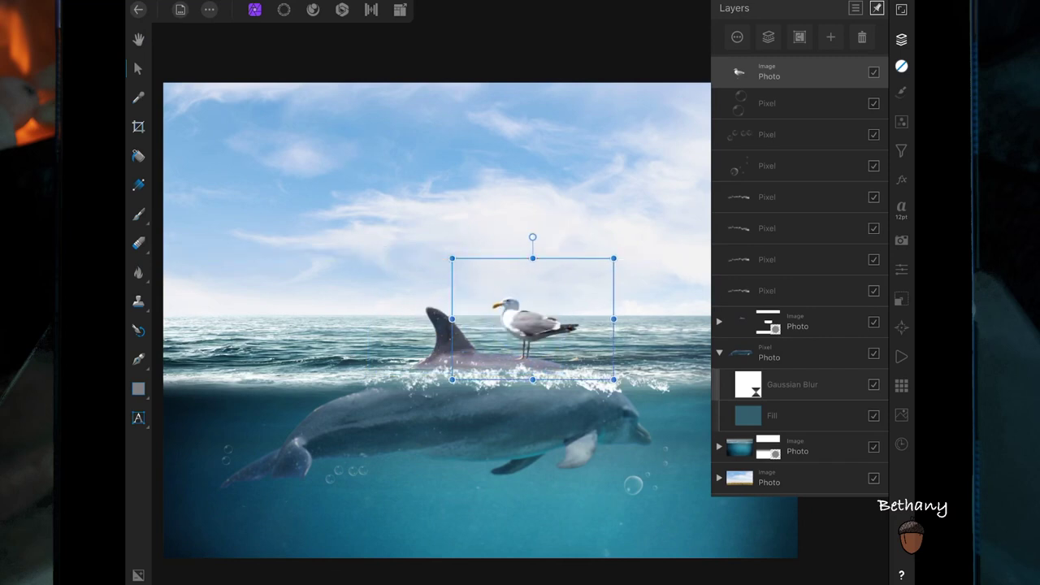
- Flip the seagull to face right and scale it to 1.2 × 0.9 in, feet resting behind the fin
left_click(901, 299)
left_click(831, 156)
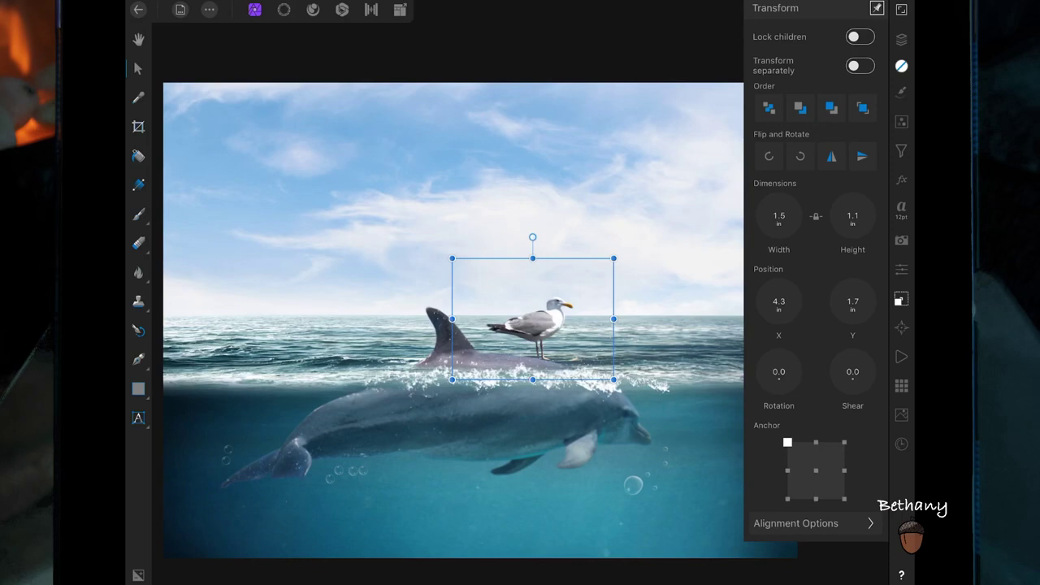
left_click_drag(614, 380, 580, 356)
left_click_drag(530, 304, 524, 321)
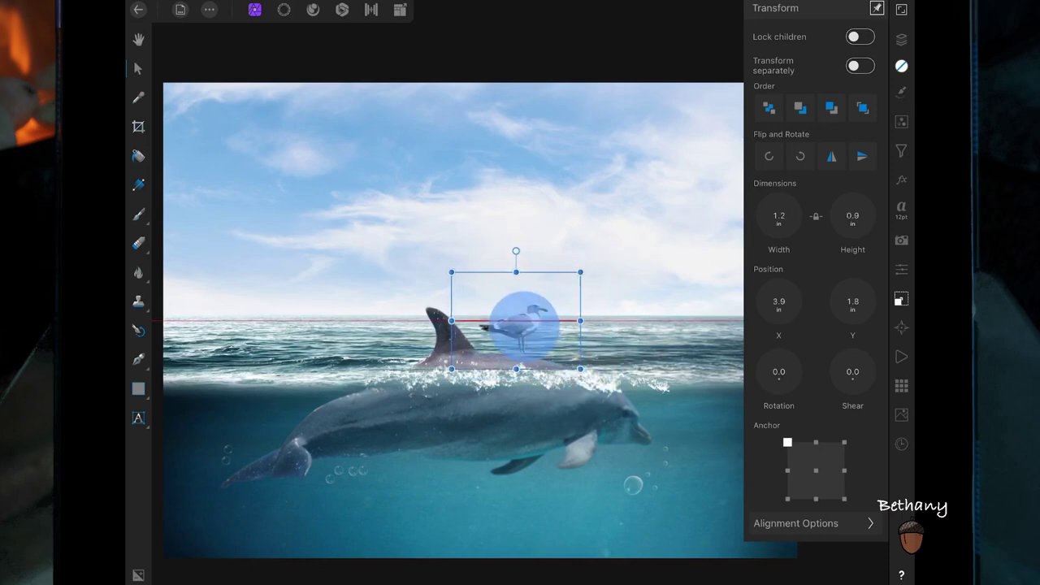
scroll(547, 333, "up", 5)
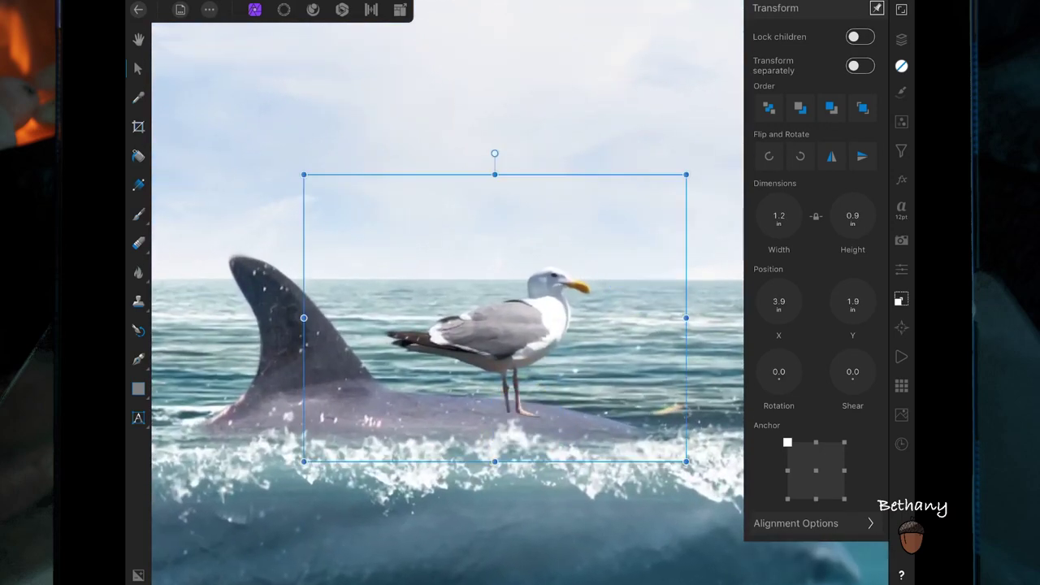
left_click_drag(562, 337, 555, 325)
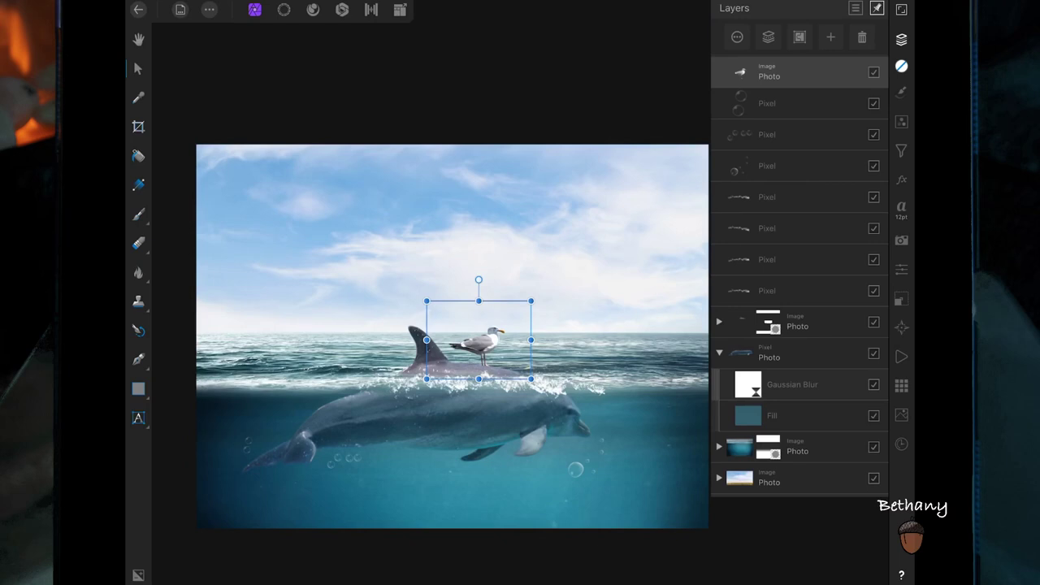
left_click(797, 322)
- Add a new blank pixel layer and switch to the Paint Brush Tool
left_click(830, 37)
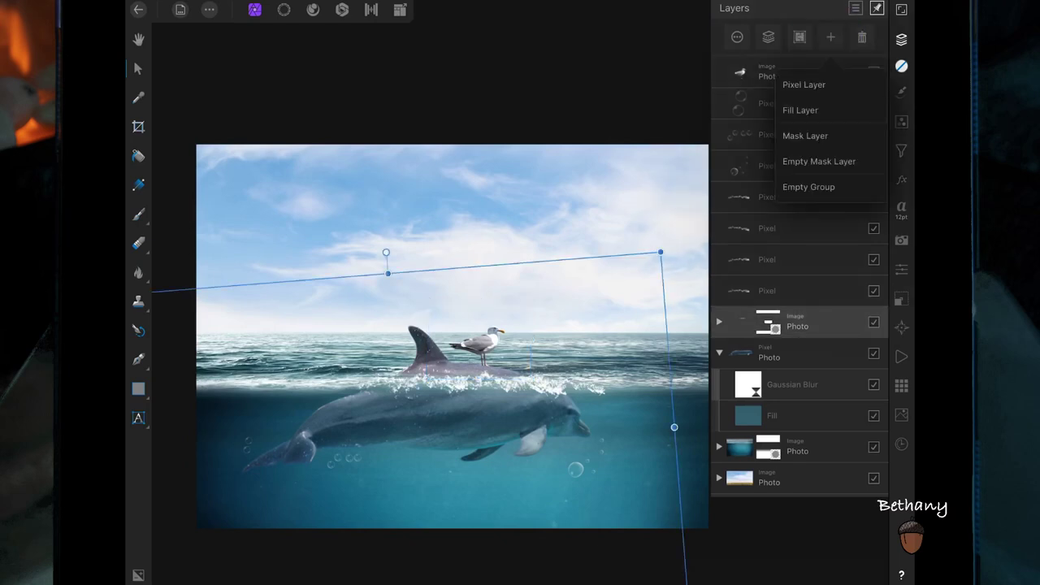
left_click(809, 84)
left_click(138, 213)
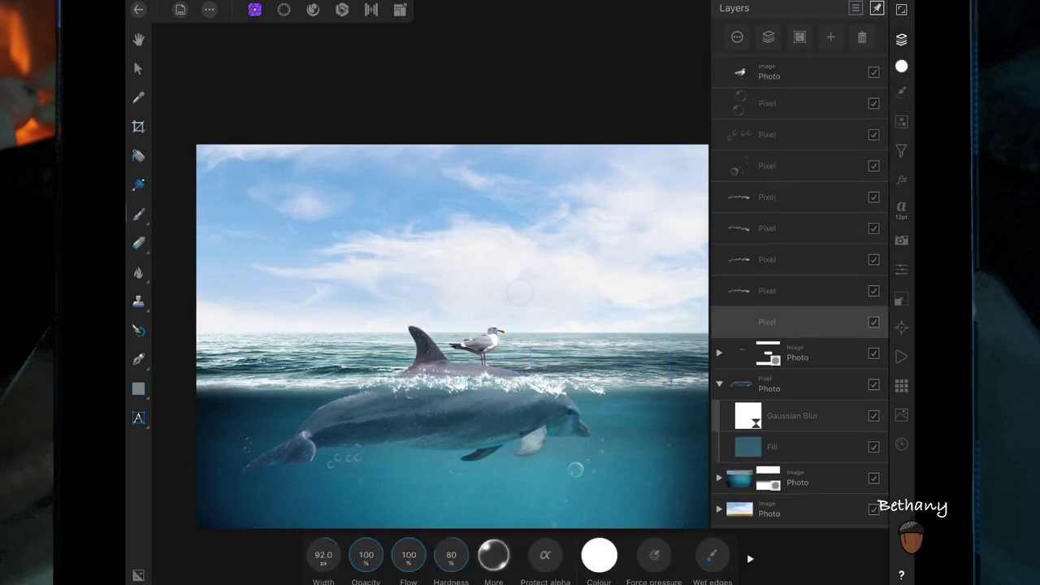
- Set up a black Basic round brush at 47.2 px width and 0% hardness
left_click(901, 91)
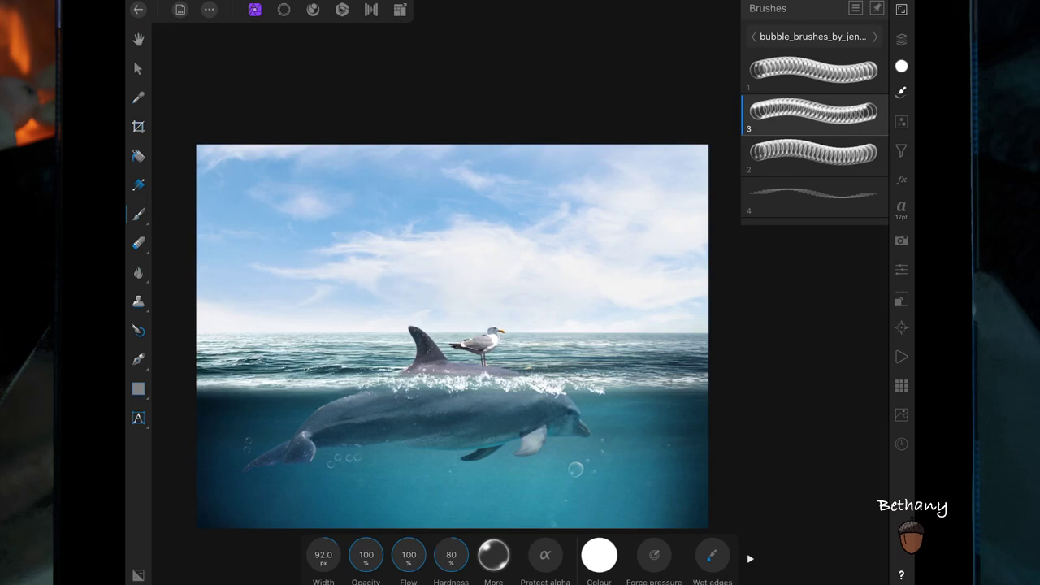
left_click(813, 36)
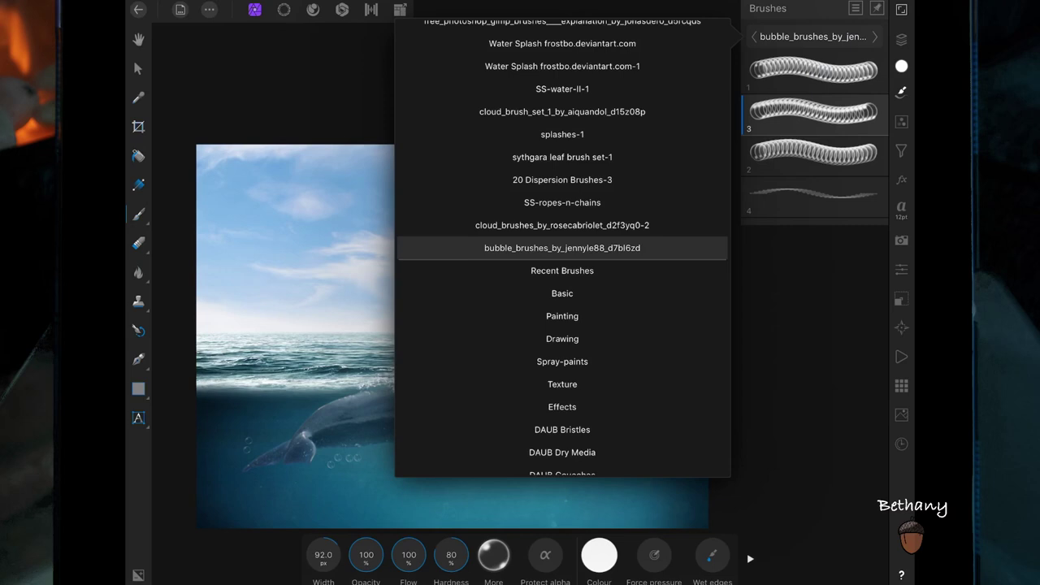
left_click(563, 293)
left_click(902, 91)
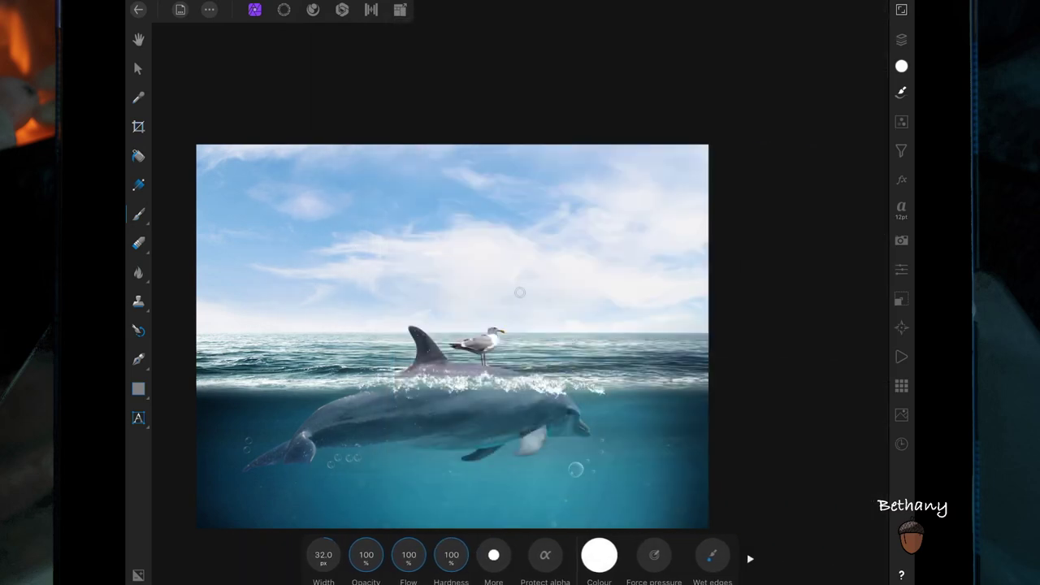
left_click(599, 555)
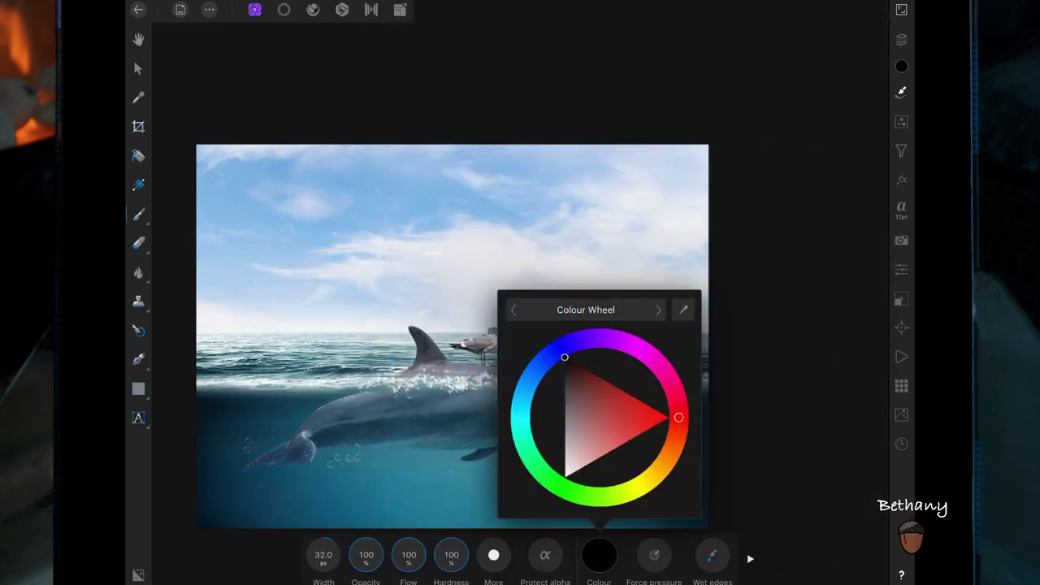
left_click(598, 555)
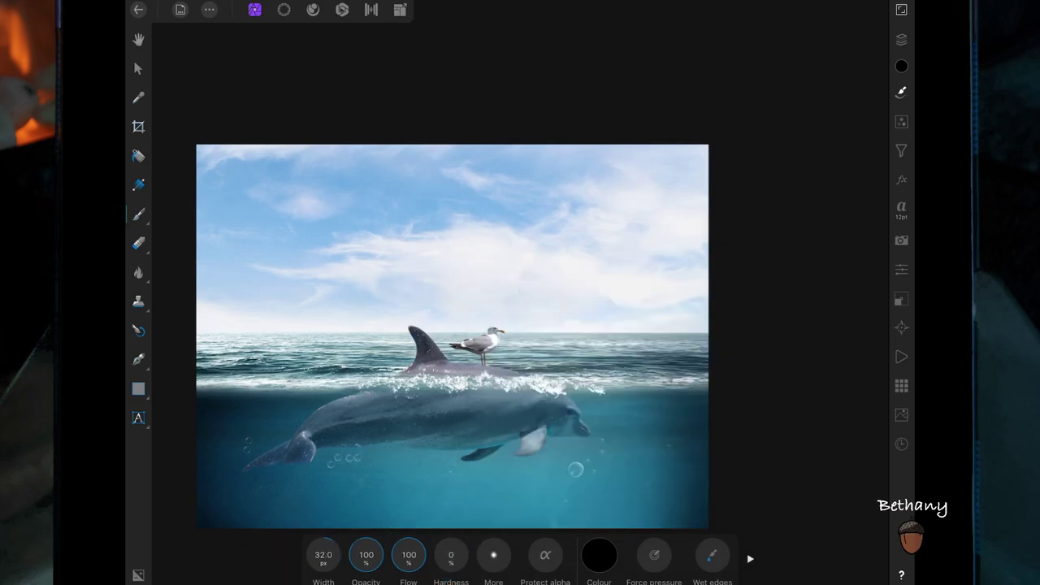
left_click_drag(324, 555, 360, 520)
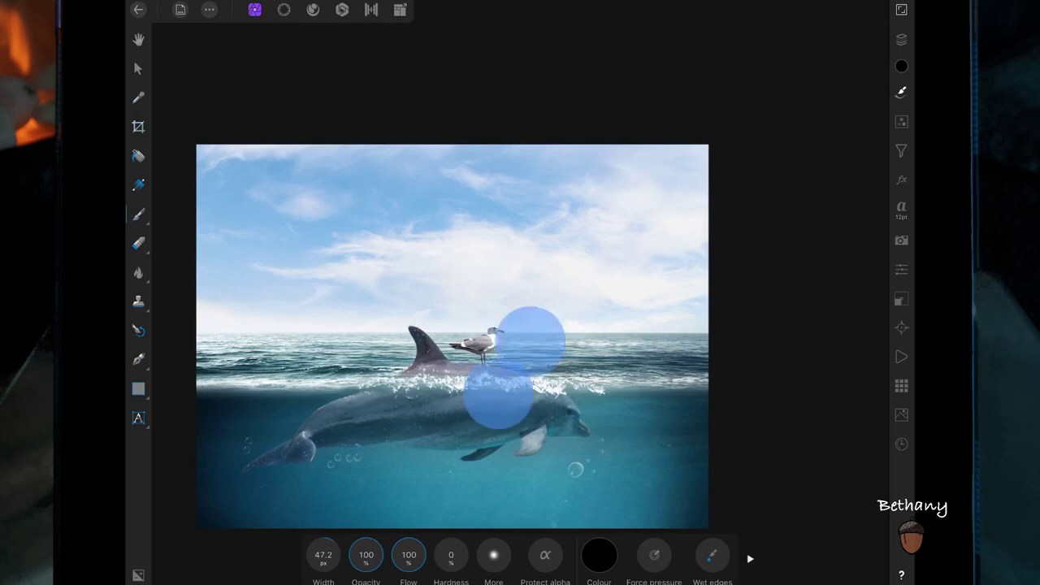
scroll(512, 365, "up", 10)
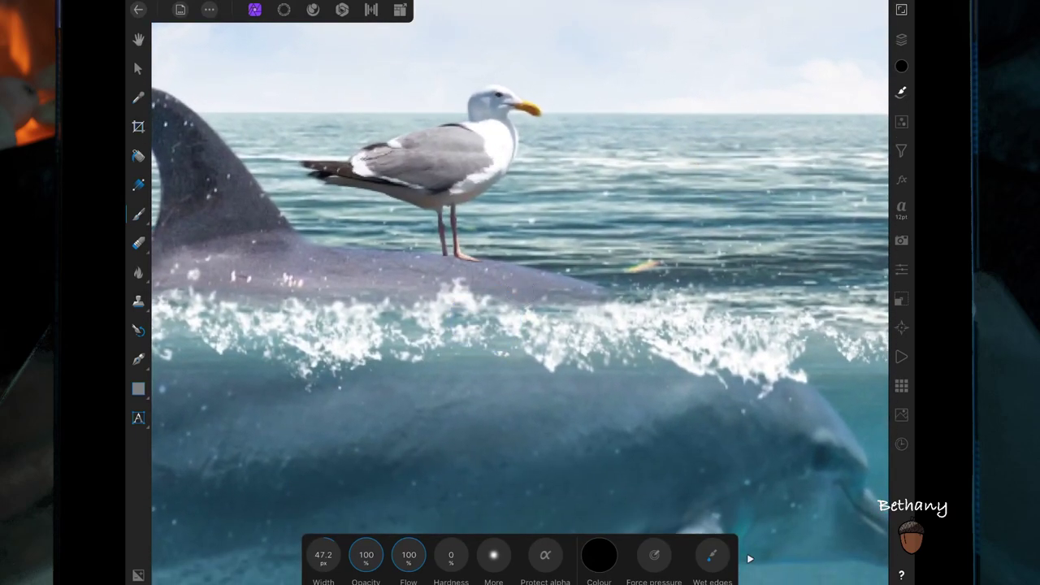
- Brush a soft black shadow under the gull's feet, extending it right along the dolphin's back
left_click_drag(459, 262, 407, 272)
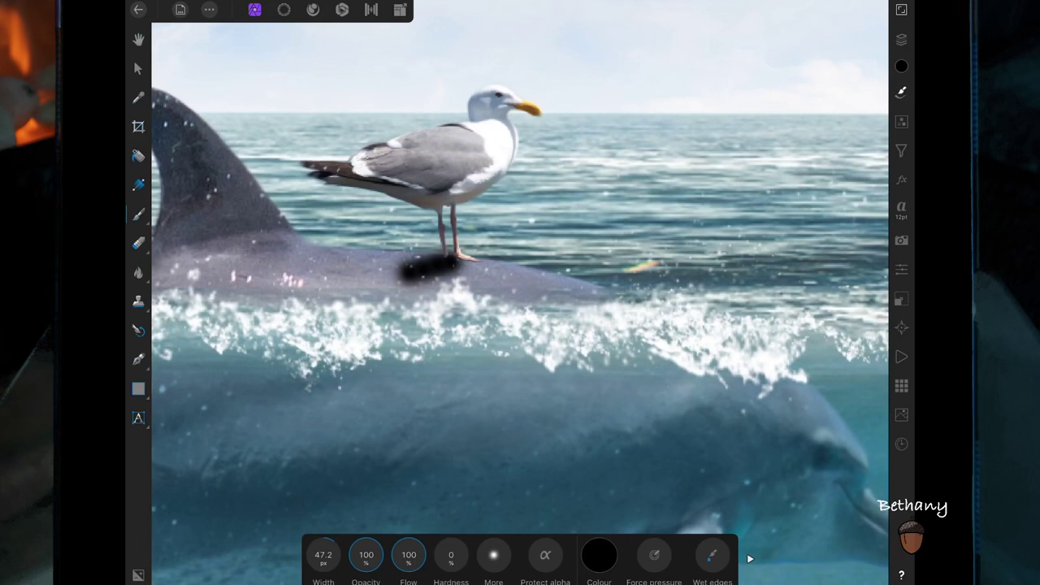
left_click_drag(431, 262, 488, 266)
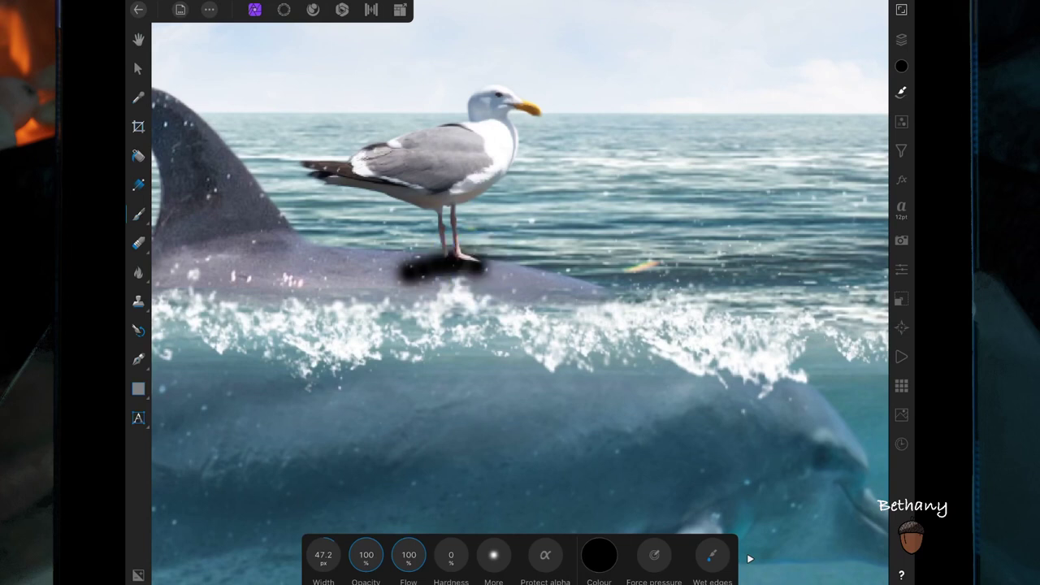
left_click_drag(405, 258, 435, 256)
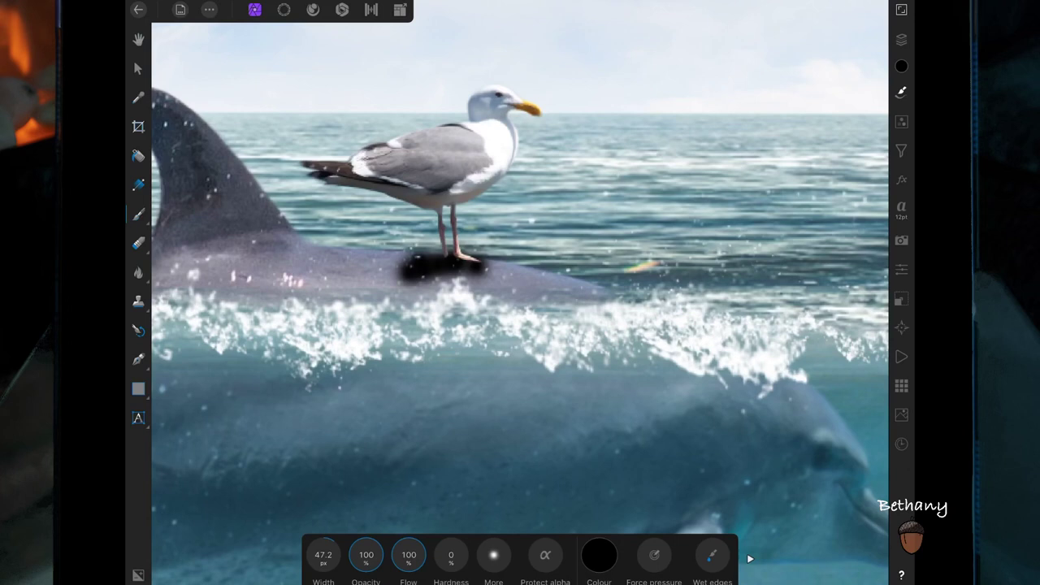
left_click(901, 39)
left_click(796, 322)
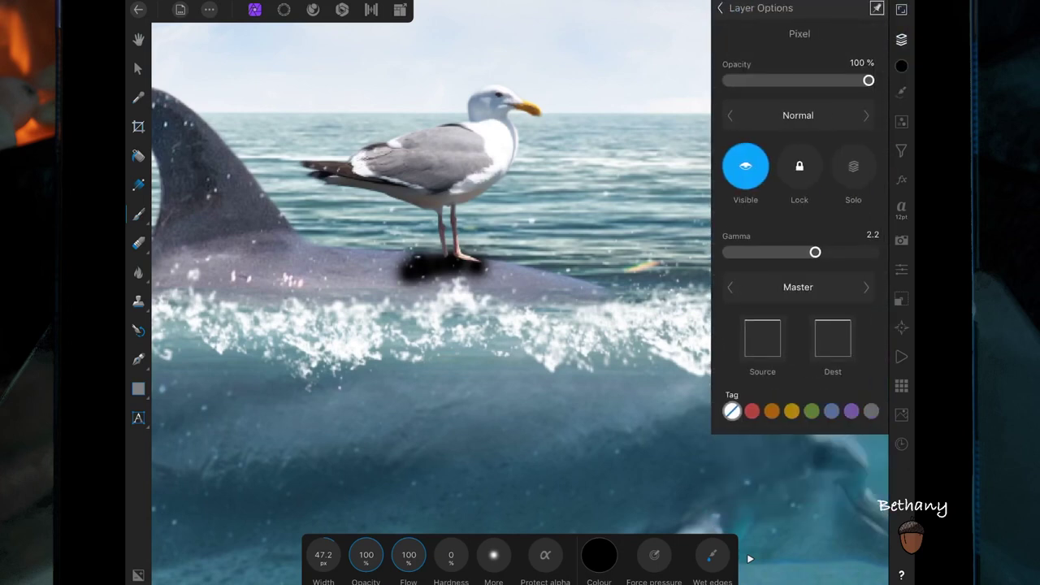
- Fade the gull's shadow layer to 41% opacity and add a new blank Pixel layer
mouse_move(865, 81)
left_mouse_down()
mouse_move(773, 81)
mouse_move(785, 81)
left_mouse_up()
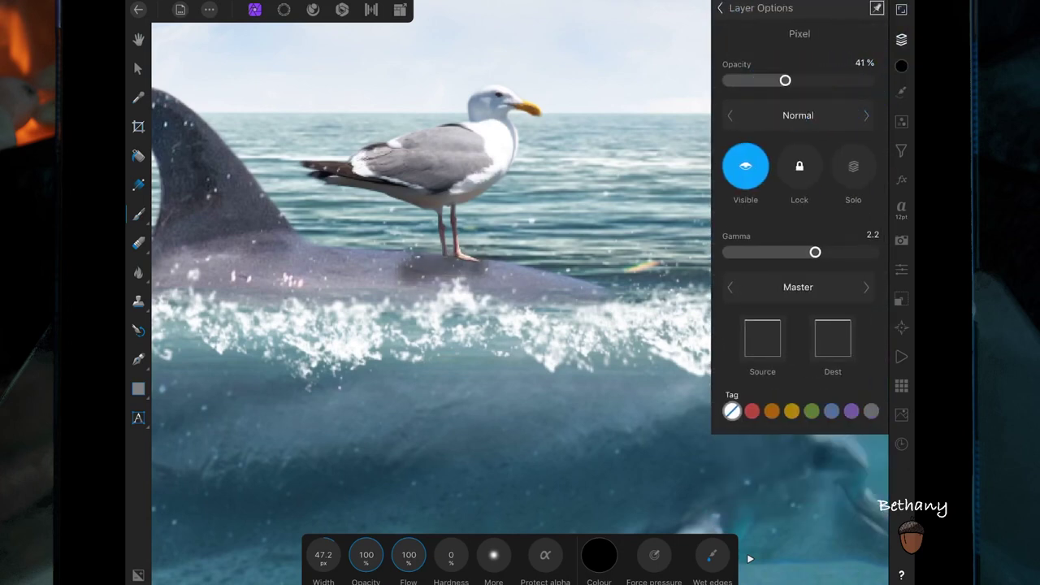
left_click(720, 8)
left_click(830, 36)
left_click(780, 144)
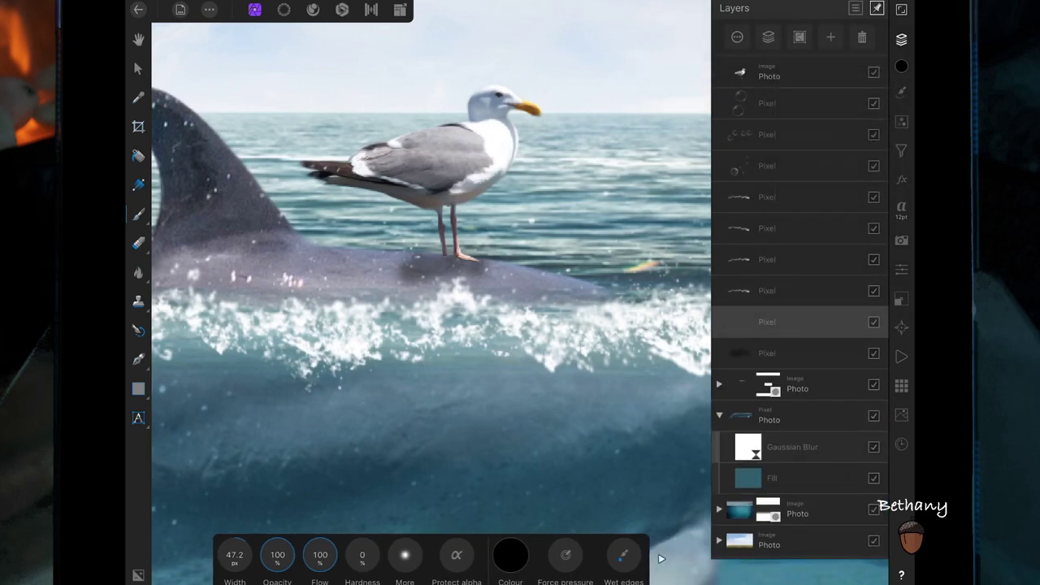
- Paint a dark shadow under the gull's feet, set to Soft Light at about 21% opacity
left_click_drag(435, 265, 483, 270)
left_click(767, 322)
left_click(798, 115)
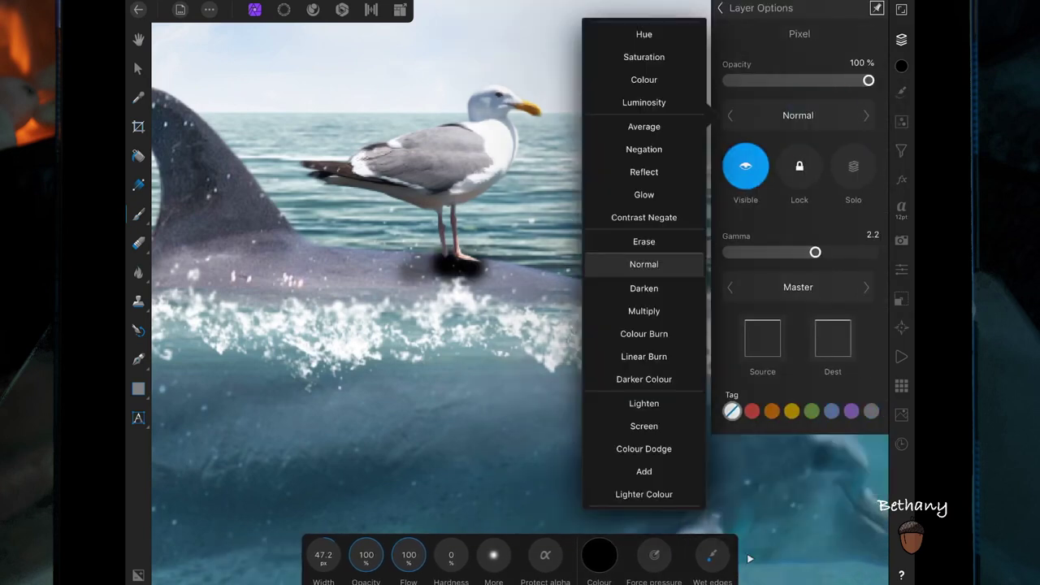
scroll(643, 264, "down", 7)
left_click(644, 379)
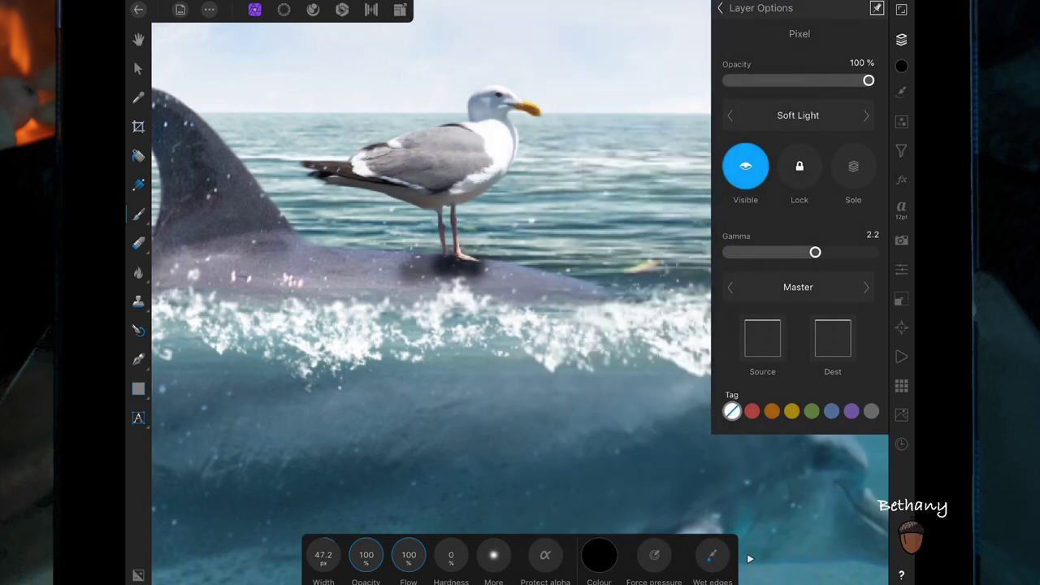
left_click_drag(868, 80, 756, 80)
left_click(776, 12)
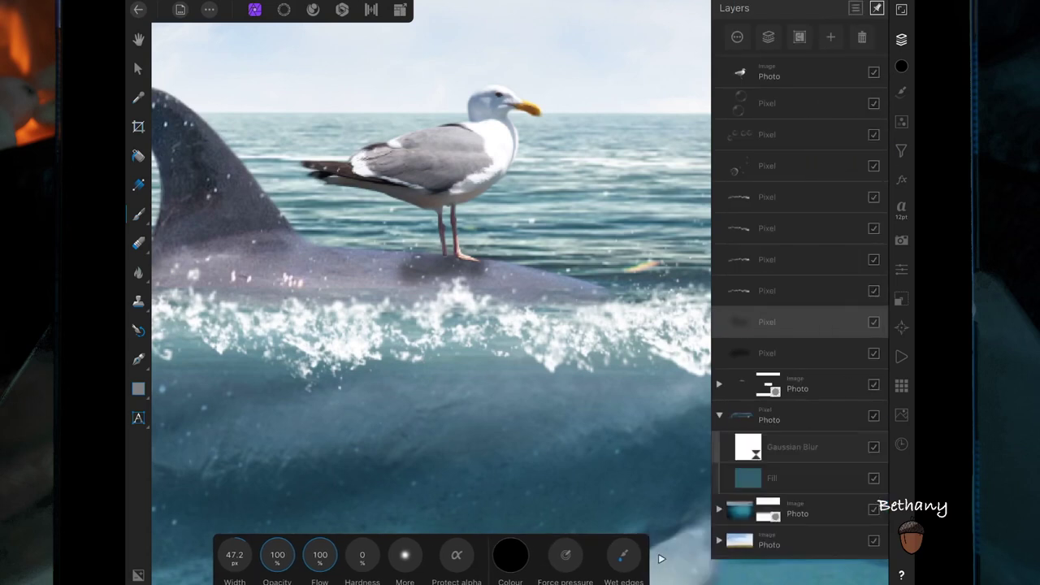
- Fine-tune the shadow layer's opacity, then close the Layers panel and zoom out
left_click(781, 322)
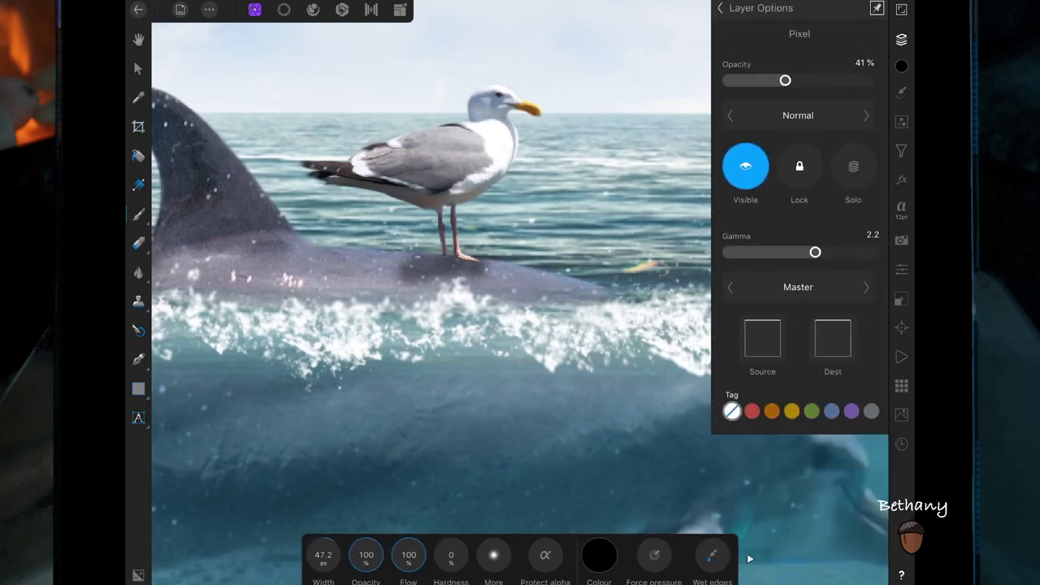
left_click_drag(757, 80, 761, 80)
left_click(719, 8)
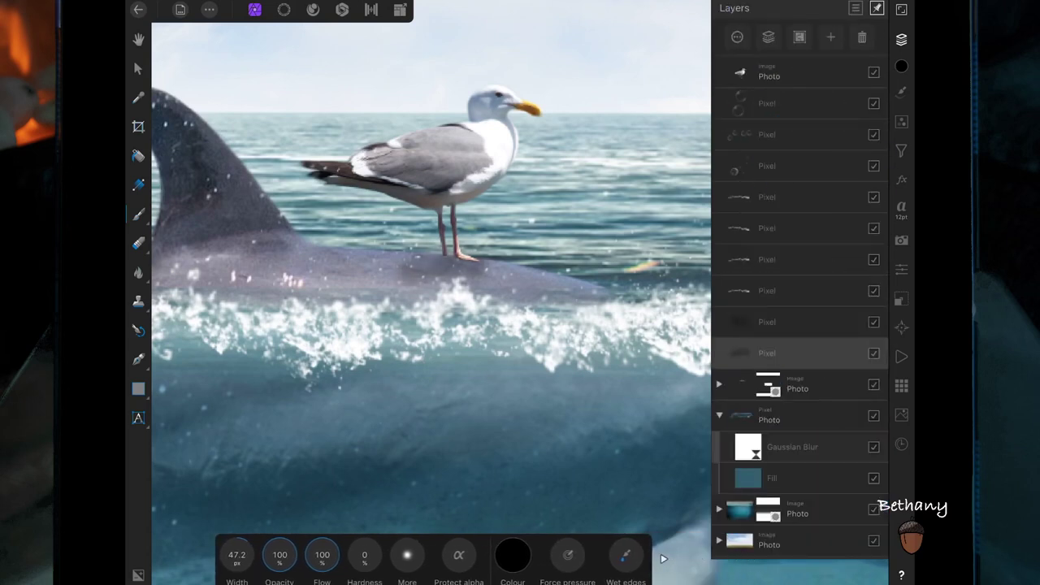
left_click(902, 39)
scroll(476, 297, "down", 5)
scroll(521, 292, "down", 3)
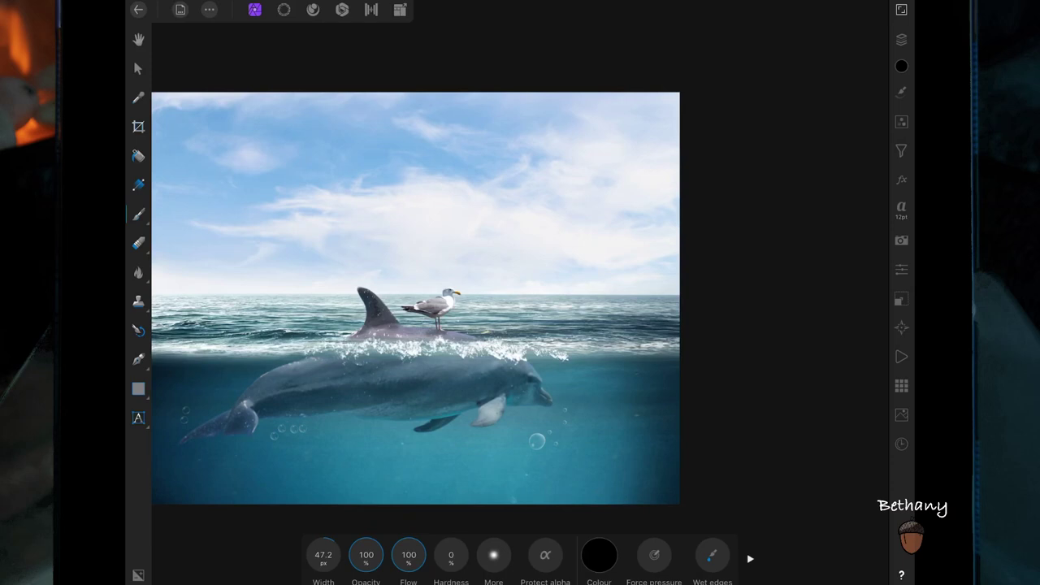
- With a 60.5 px brush, dab soft dark shading around and below the seagull's feet
scroll(578, 344, "up", 5)
left_click(901, 39)
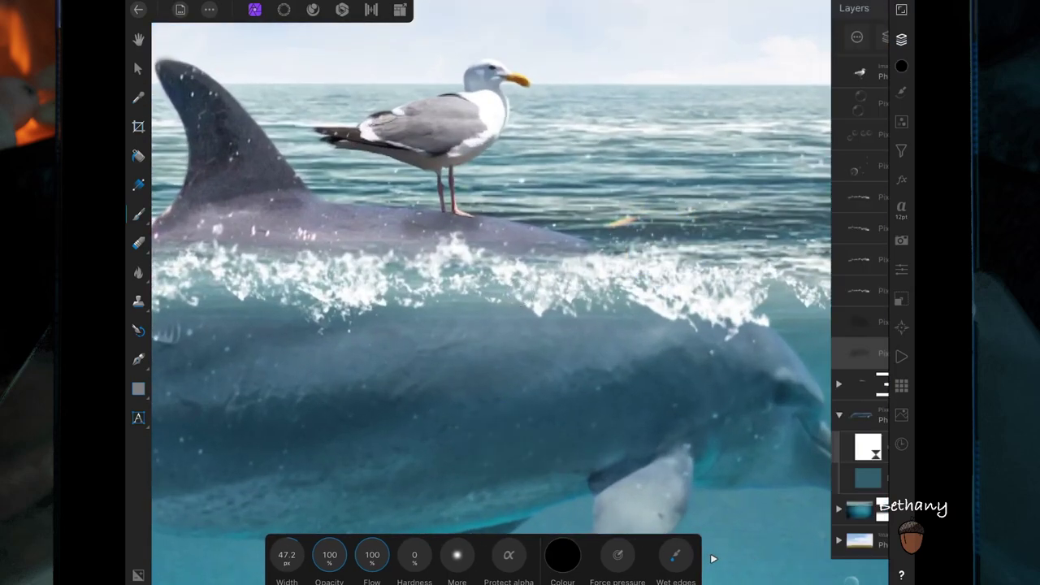
left_click_drag(234, 555, 252, 555)
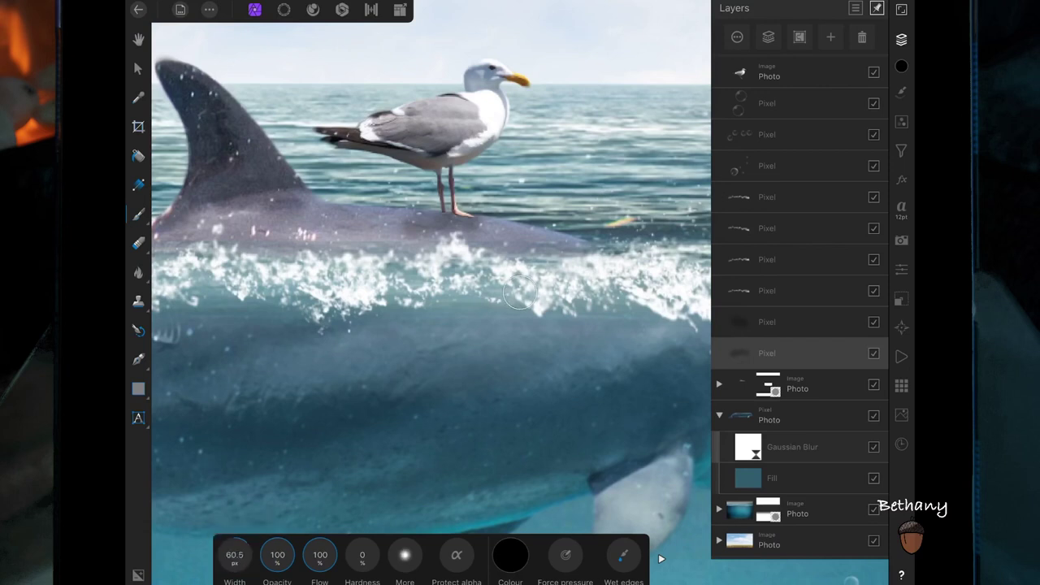
left_click_drag(397, 227, 403, 207)
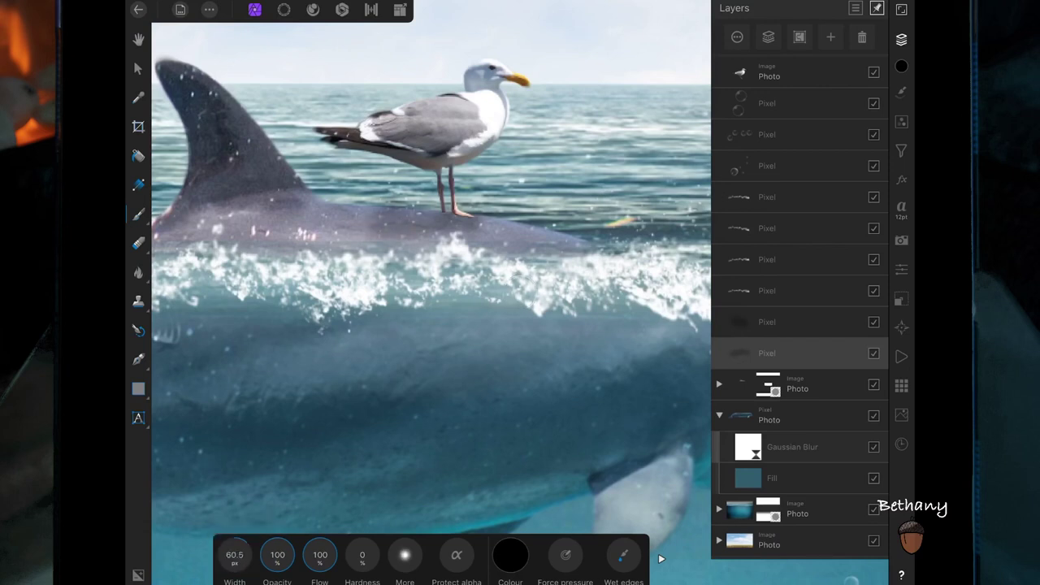
left_click_drag(348, 229, 370, 201)
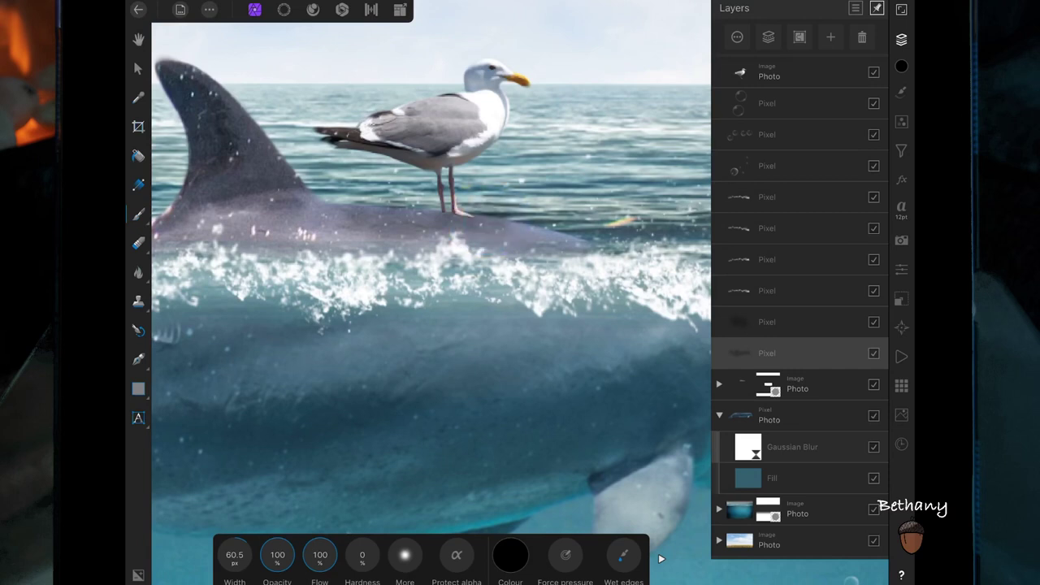
left_click_drag(325, 221, 358, 197)
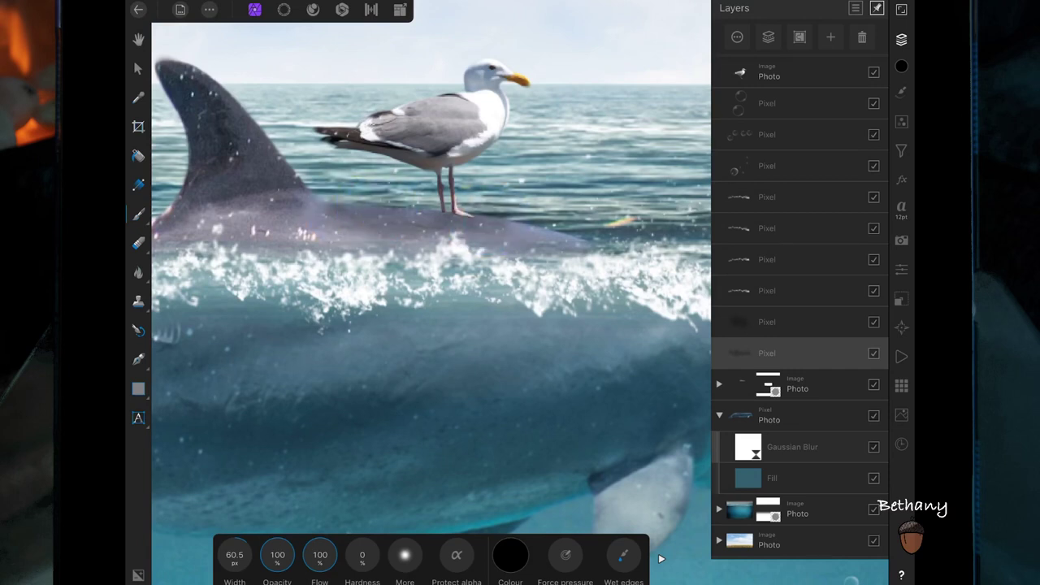
left_click(433, 237)
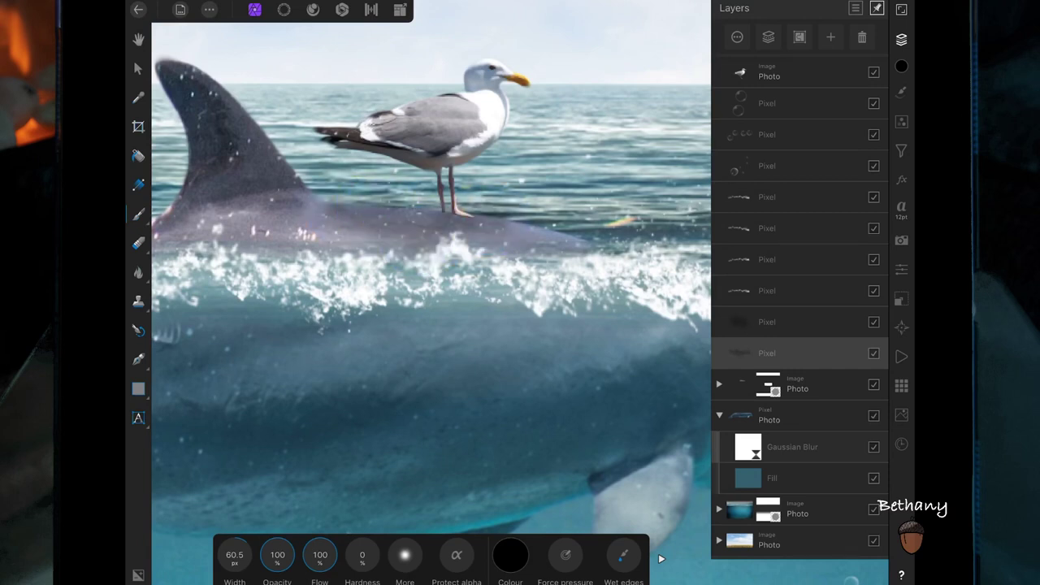
- Nest that shading Pixel layer inside the masked Photo group, below its Mask
left_click_drag(812, 352, 820, 382)
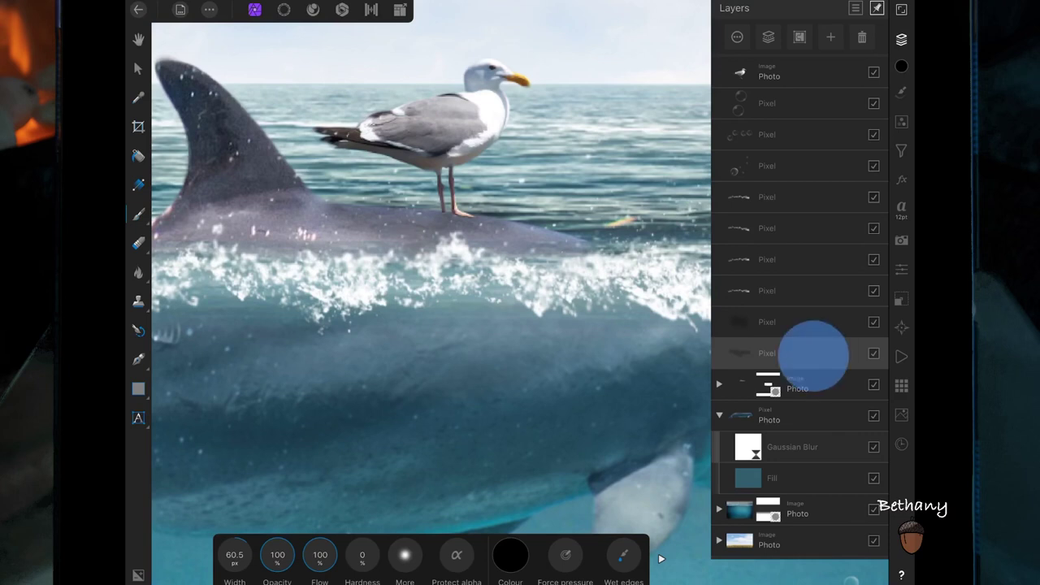
left_click_drag(808, 321, 824, 349)
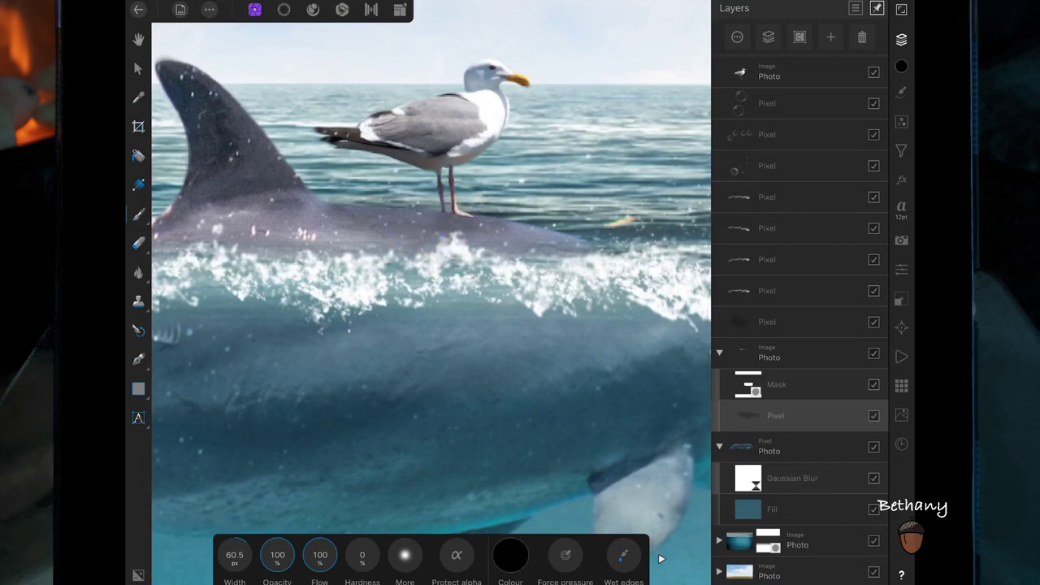
scroll(431, 292, "down", 5)
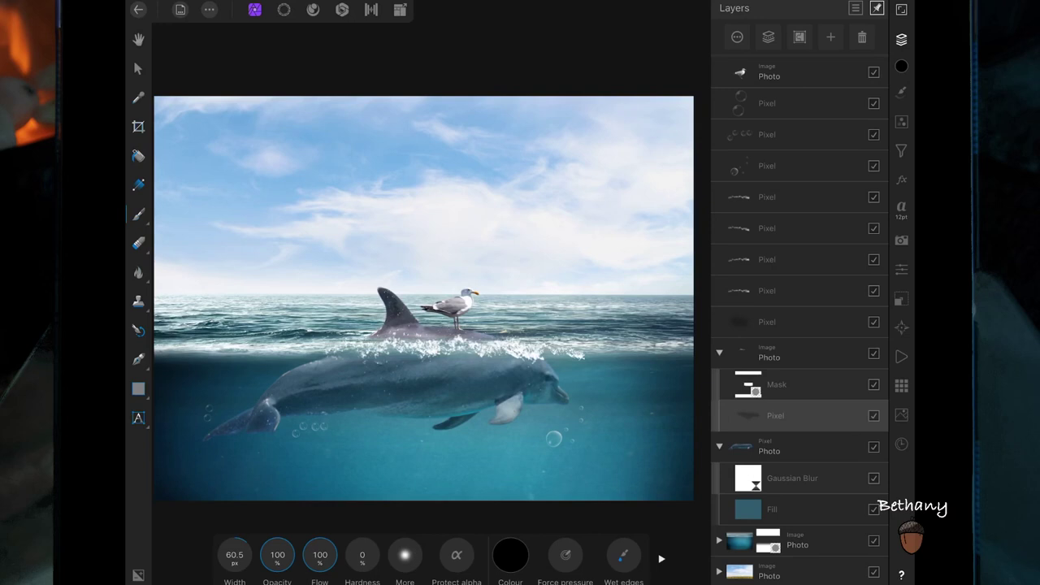
- Nest the second shadow Pixel layer under the Photo group's Mask, set to Soft Light at 24% opacity
left_click_drag(809, 323, 813, 358)
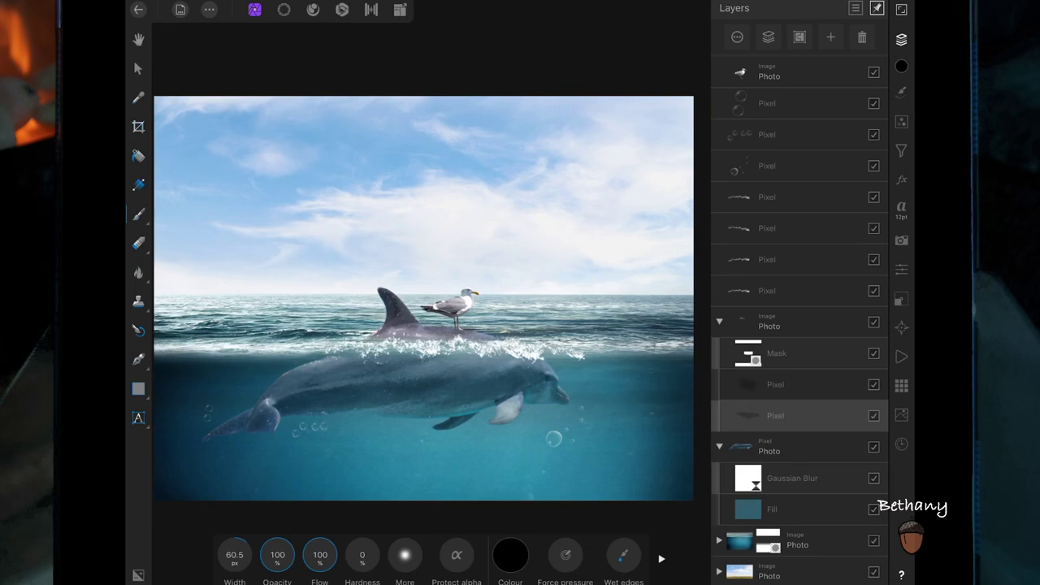
left_click(719, 322)
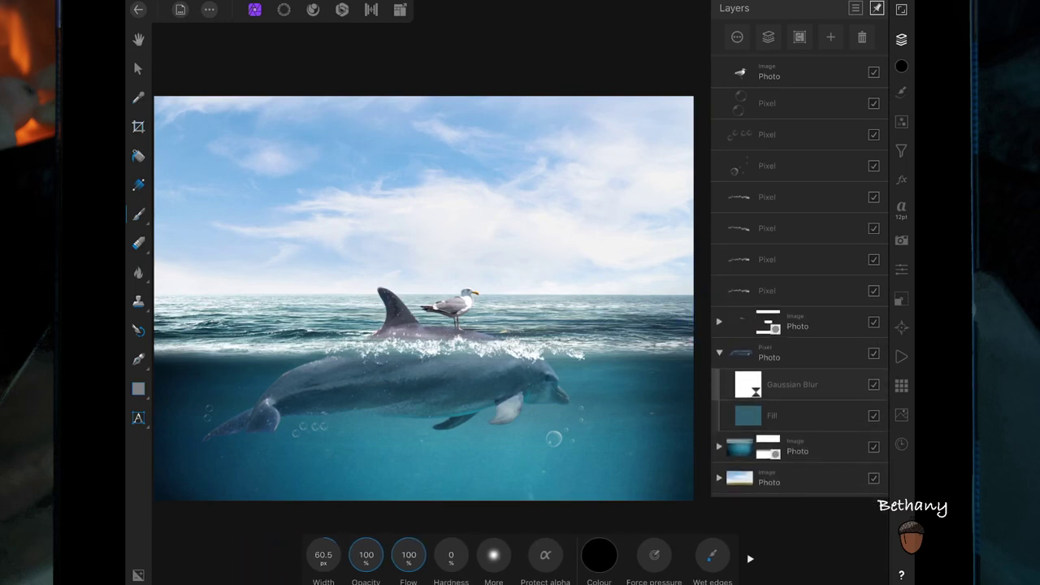
left_click(719, 322)
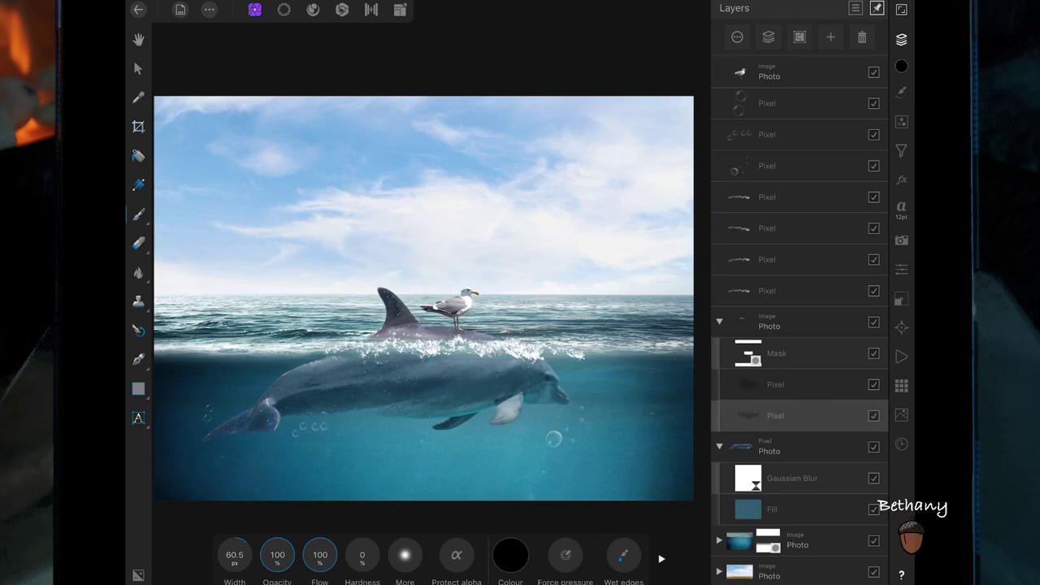
left_click(775, 415)
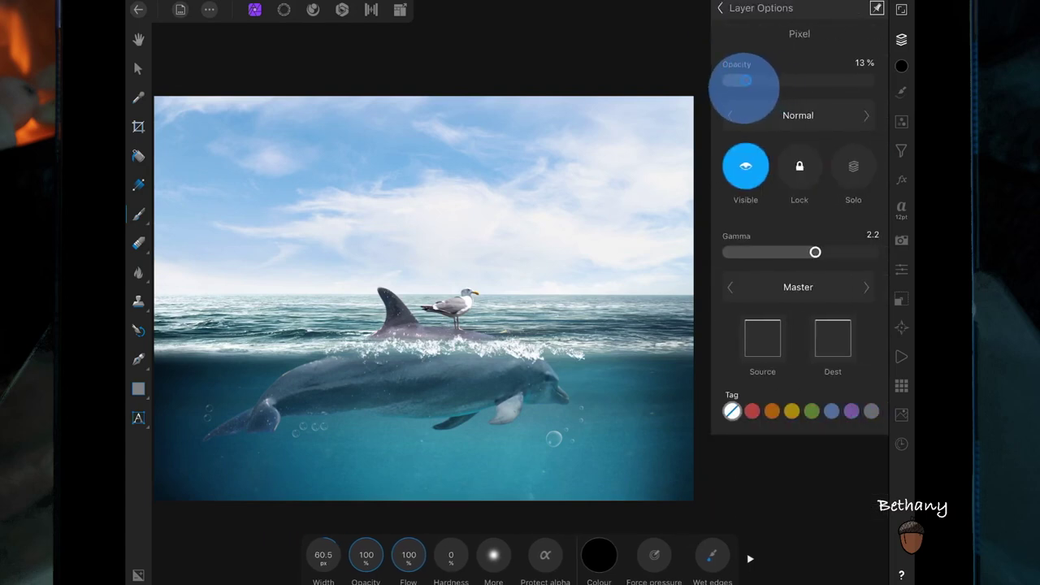
left_click(720, 8)
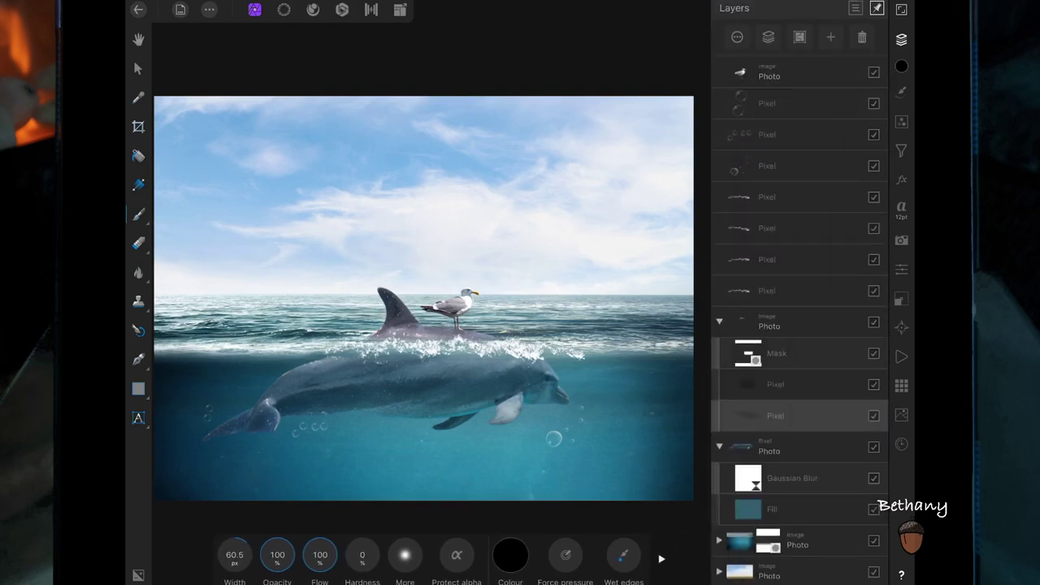
left_click(775, 384)
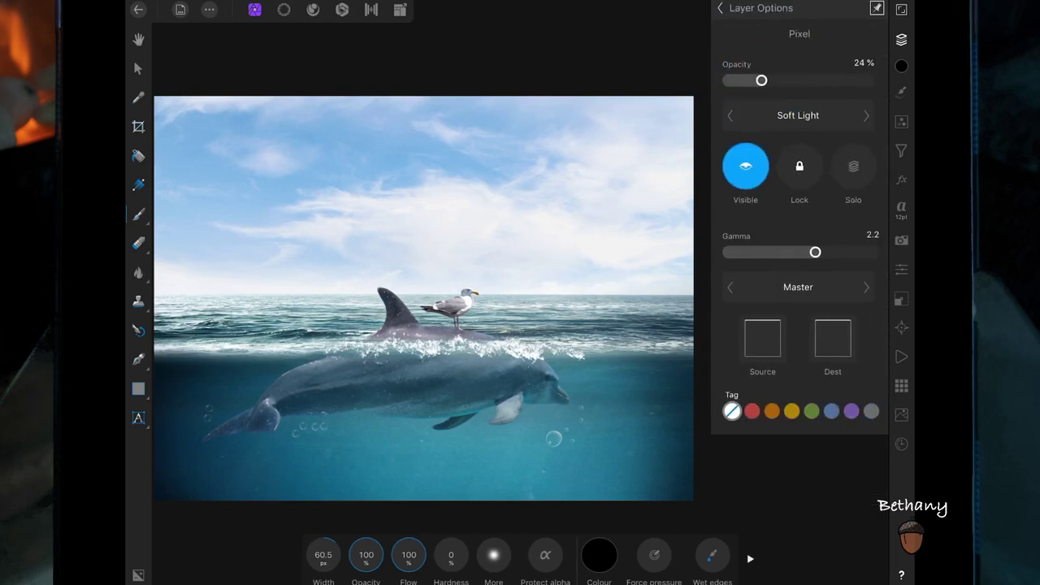
left_click(720, 7)
left_click(902, 39)
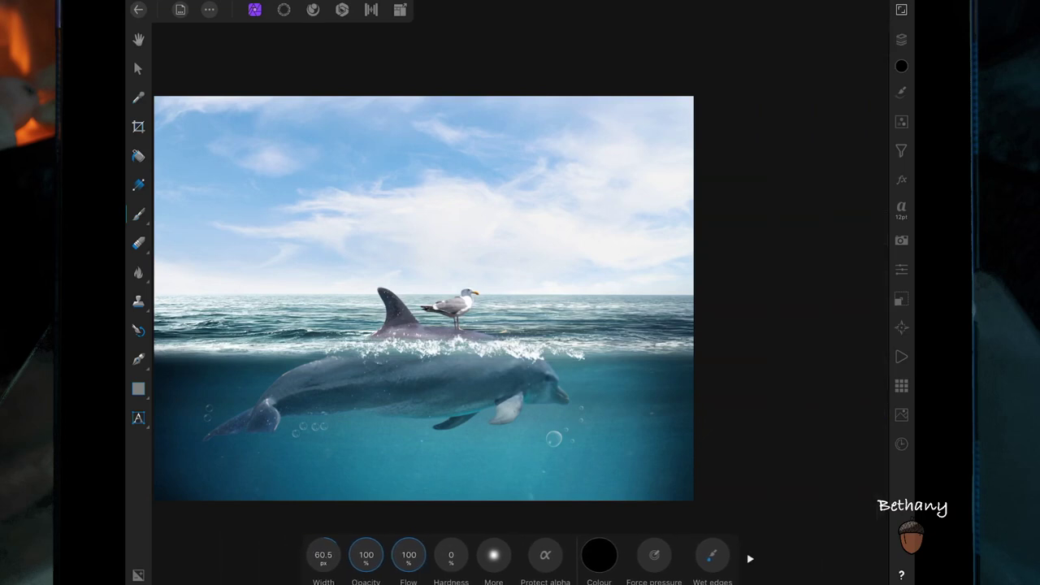